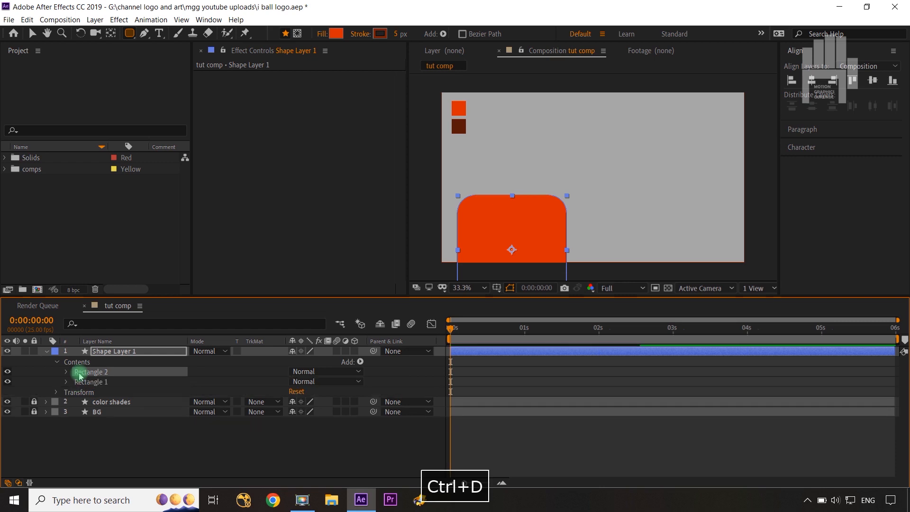
Move the duplicated rounded rectangle to the upper-right corner of the composition
left_click(67, 372)
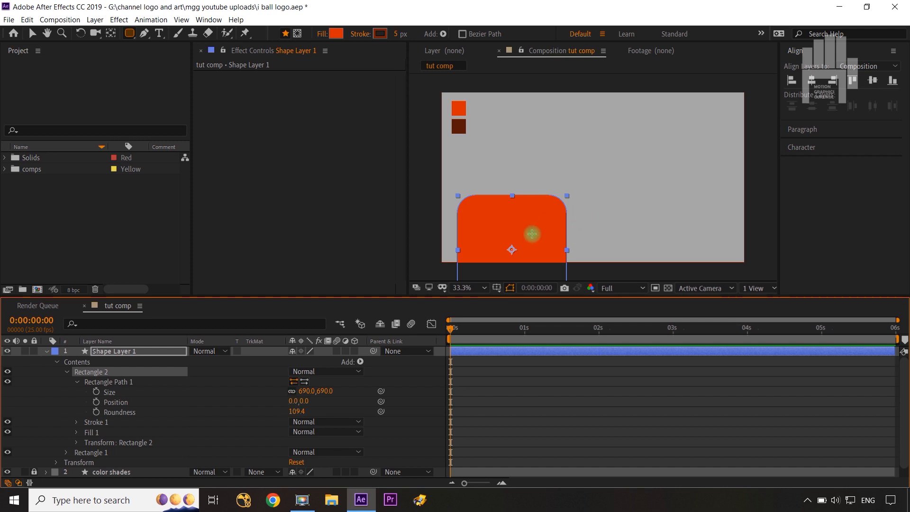
key("v")
left_click_drag(528, 240, 724, 126)
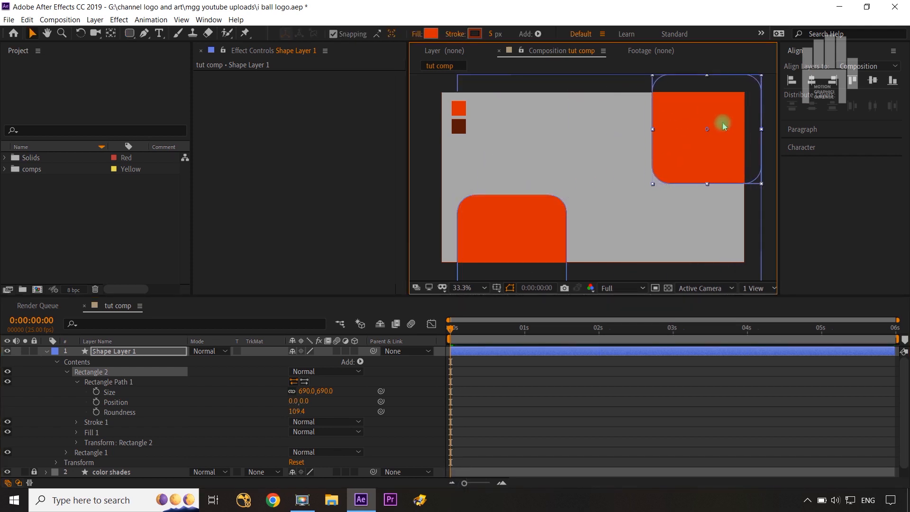
left_click(66, 371)
Draw a circle with the Ellipse tool in the middle of the composition, within the same shape layer
left_click(95, 381)
left_click_drag(129, 34, 166, 61)
left_click_drag(534, 123, 655, 244)
Duplicate the circle, move the copy to the composition's upper-left corner and enlarge it to about 989 by 989 px
left_click(119, 371)
key("ctrl+d")
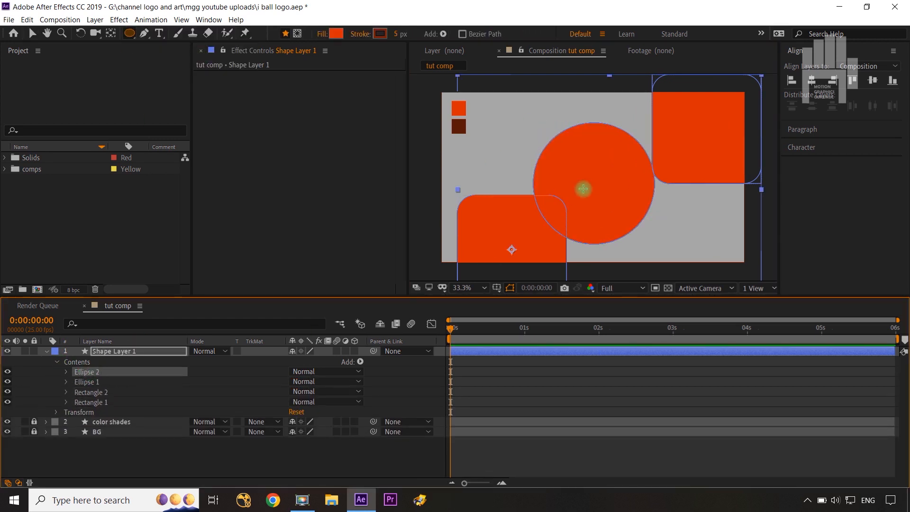
key("v")
left_click_drag(563, 211, 456, 155)
left_click(65, 372)
left_click(77, 382)
left_click_drag(306, 392, 409, 383)
Duplicate the enlarged circle and place the copy in the lower-right corner of the composition
left_click(111, 373)
key("ctrl+d")
left_click_drag(522, 150, 738, 259)
Lower the opacity of Shape Layer 1 to 55%
left_click(47, 351)
left_click(127, 351)
key("t")
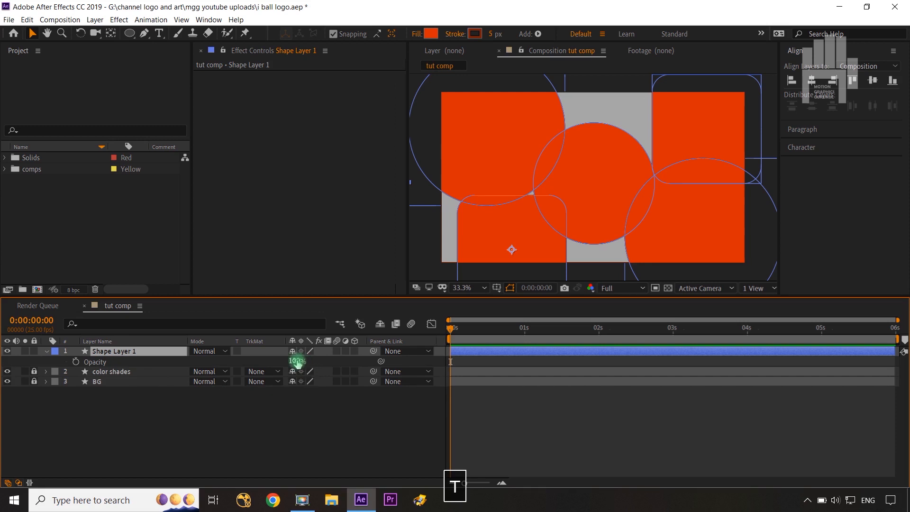
left_click_drag(297, 362, 273, 362)
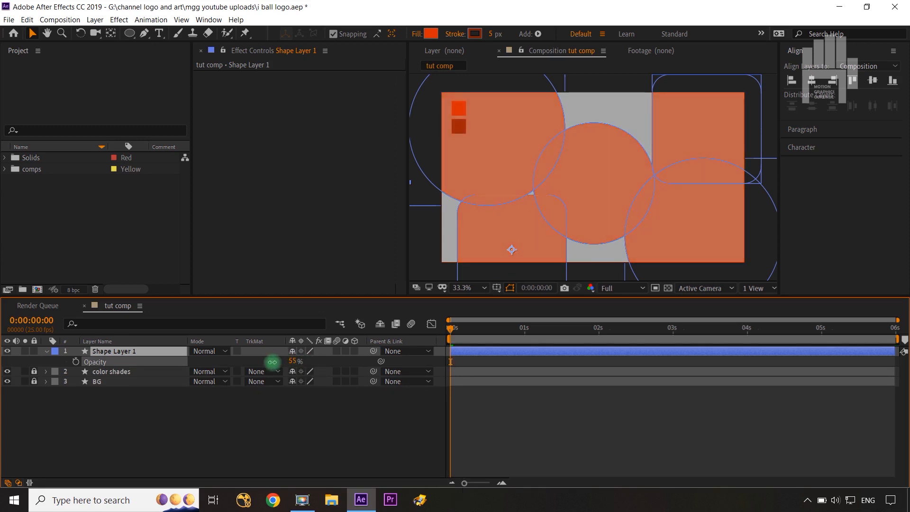
left_click(262, 414)
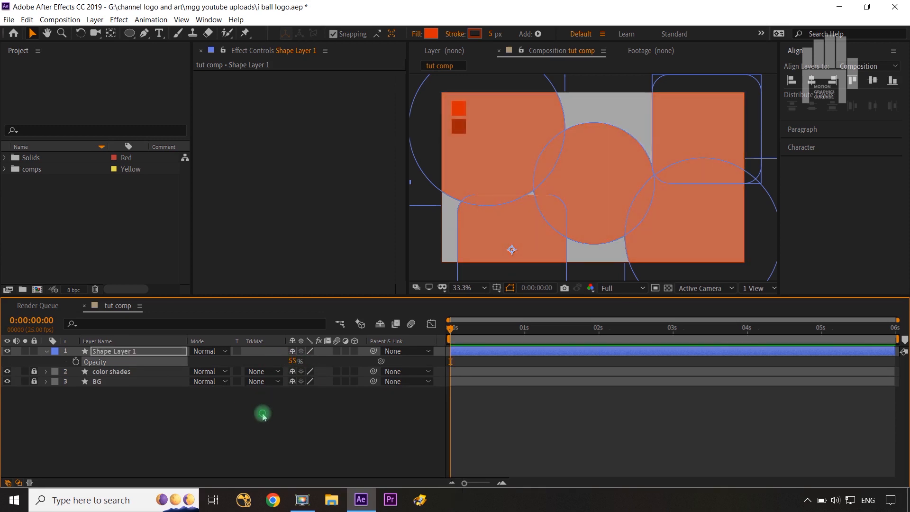
Enable keyframing on the path Position of Ellipse 3 at 0 seconds
left_click(46, 351)
left_click(46, 351)
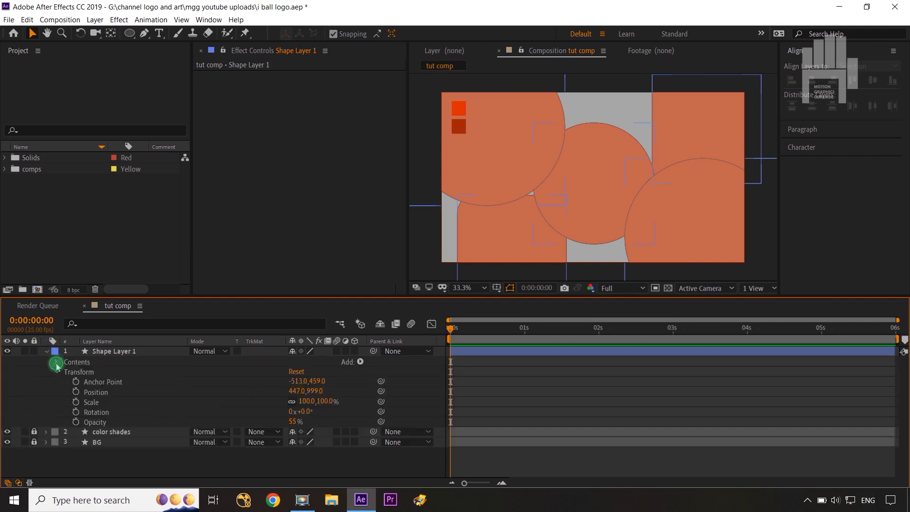
left_click(57, 364)
left_click(65, 373)
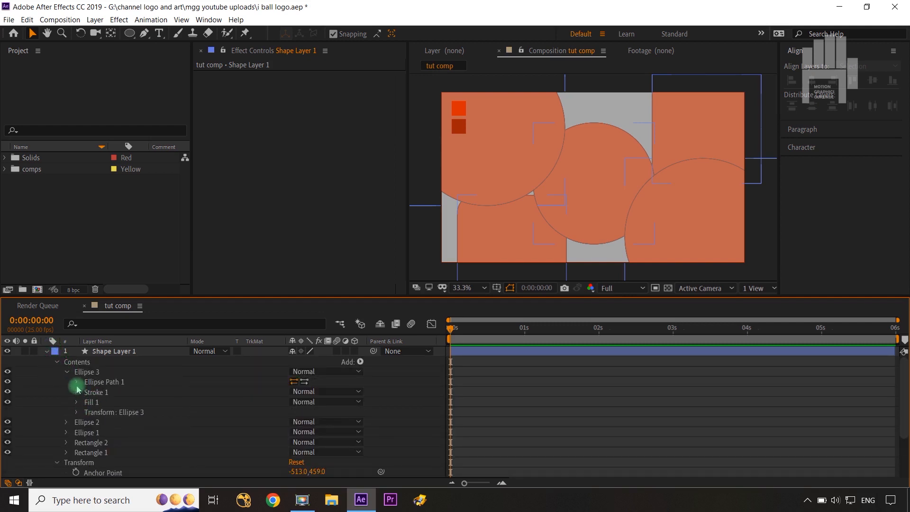
left_click(78, 383)
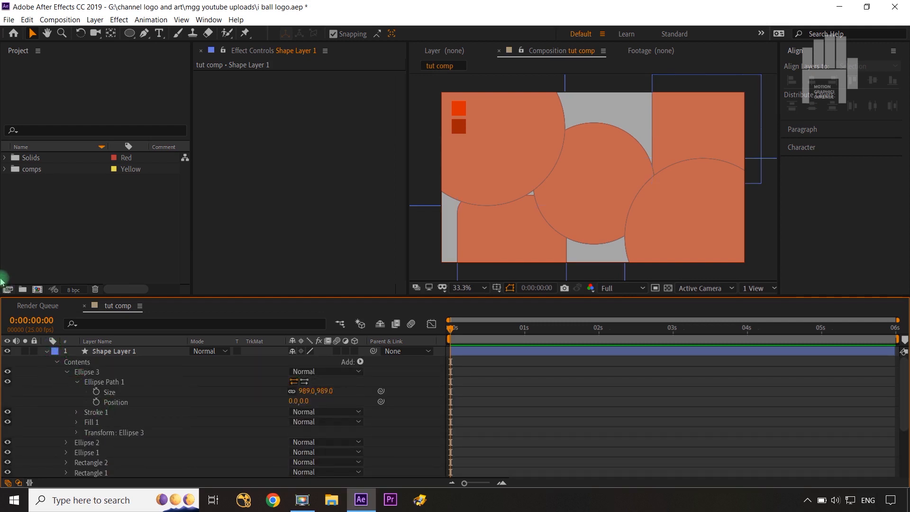
left_click(97, 401)
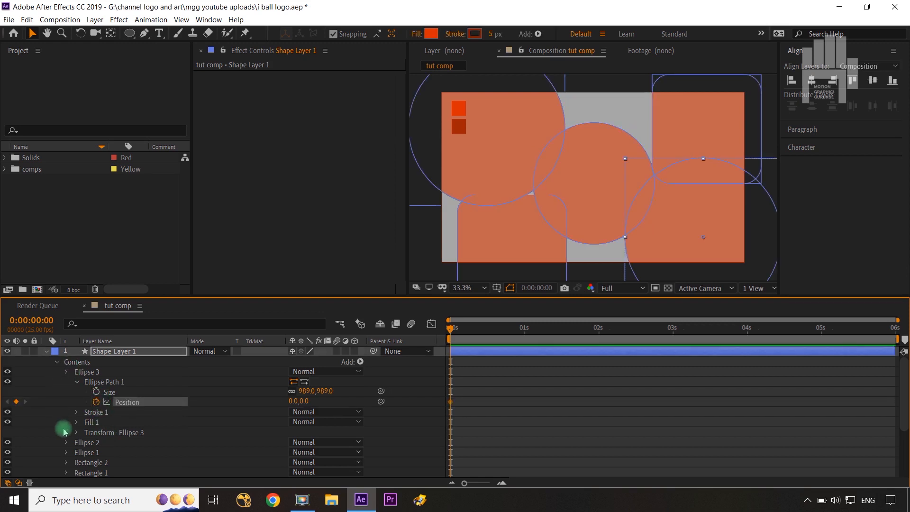
Enable keyframing on the path Position of Ellipse 2 and Ellipse 1 at 0 seconds
left_click(66, 382)
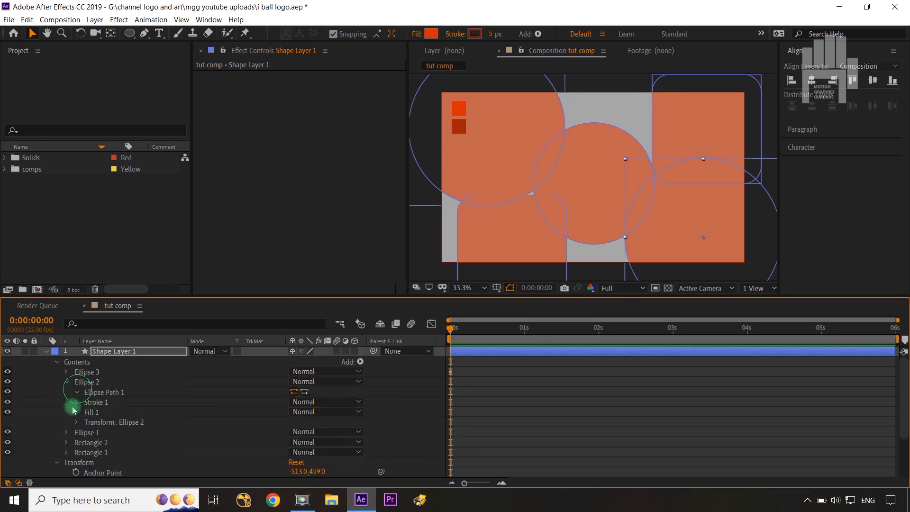
left_click(76, 393)
left_click(95, 411)
left_click(66, 382)
left_click(66, 393)
left_click(76, 403)
left_click(95, 422)
left_click(66, 393)
Enable keyframing on the path Position of Rectangle 2 and Rectangle 1 at 0 seconds, then collapse the layer
left_click(66, 402)
left_click(76, 412)
left_click(95, 433)
left_click(66, 402)
left_click(66, 411)
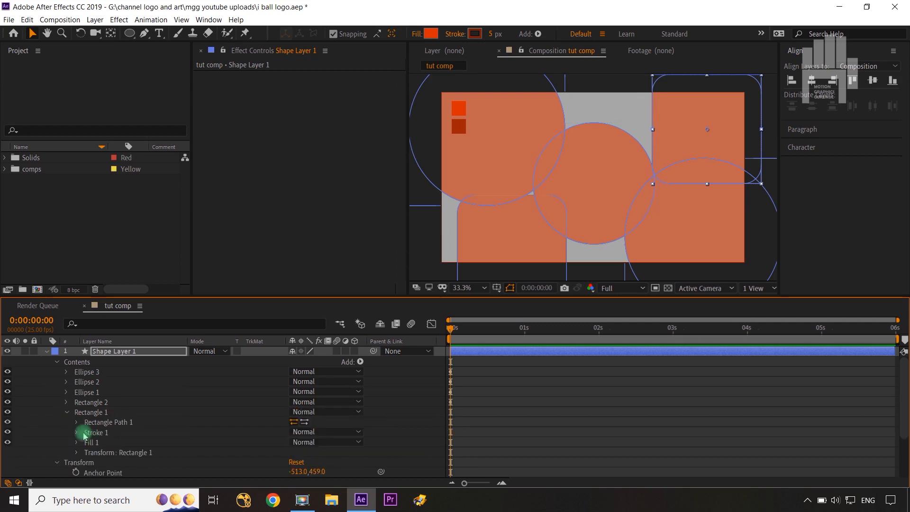
left_click(76, 422)
left_click(95, 442)
left_click(57, 362)
left_click(45, 353)
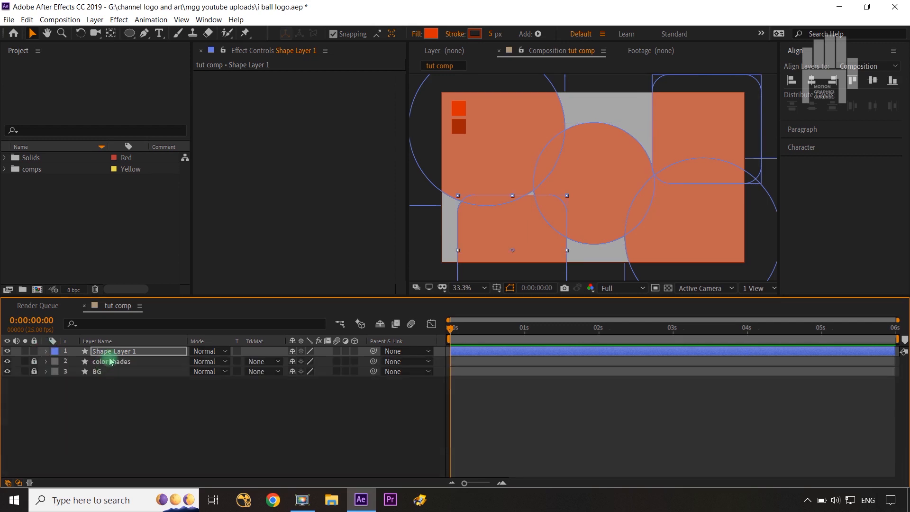
Rename Shape Layer 1 as "bg shapes"
left_click(113, 353)
key("Return")
type("bg shapes")
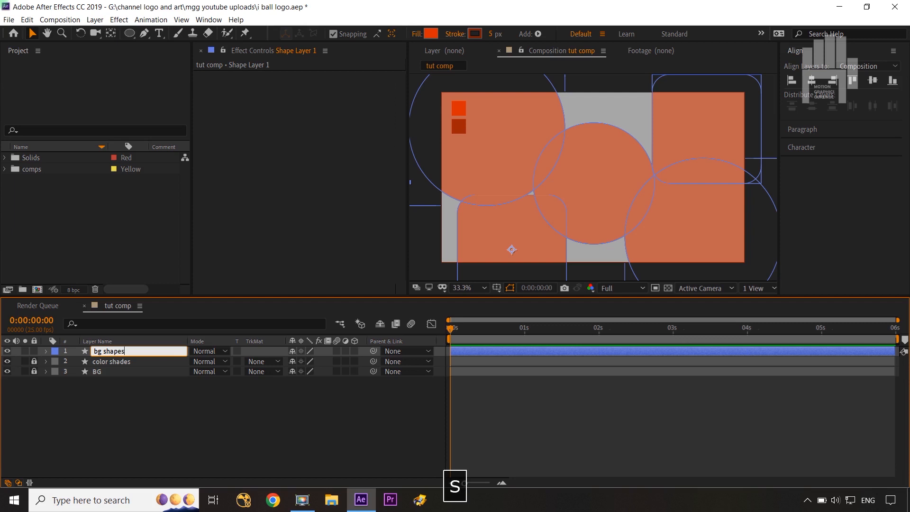
key("Return")
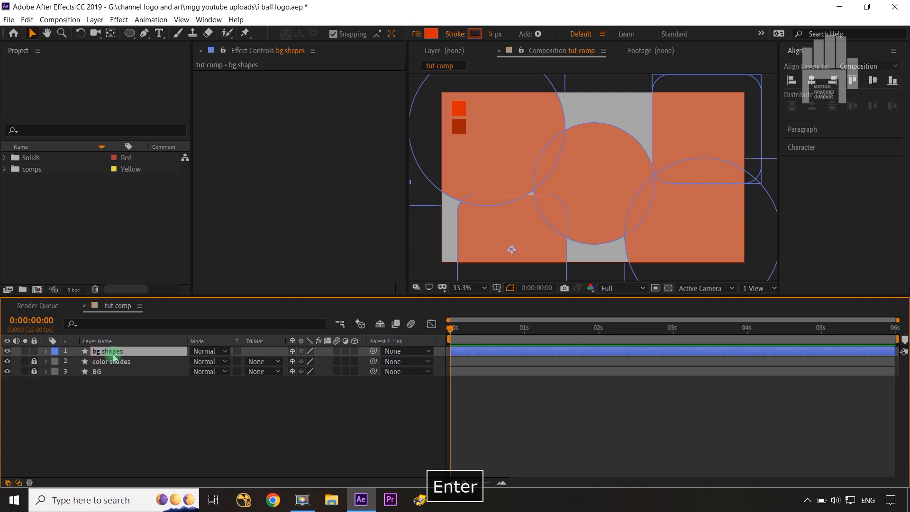
left_click(119, 389)
Reveal the keyframed properties of the bg shapes layer and move the current time to 4 seconds
left_click(118, 351)
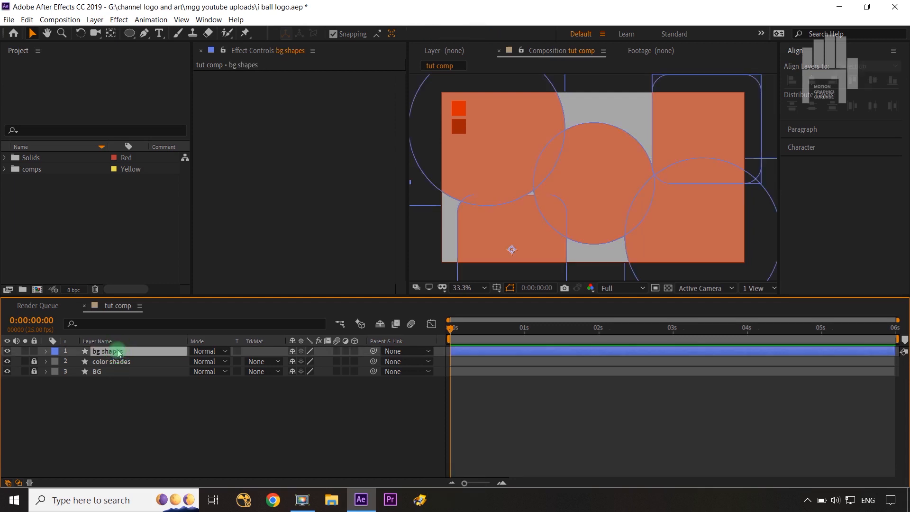
key("u")
left_click_drag(456, 343, 748, 348)
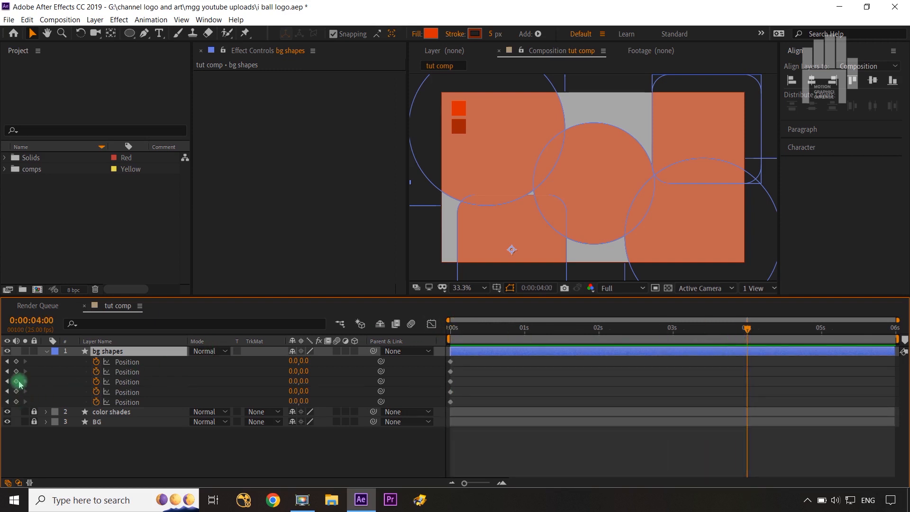
left_click(113, 451)
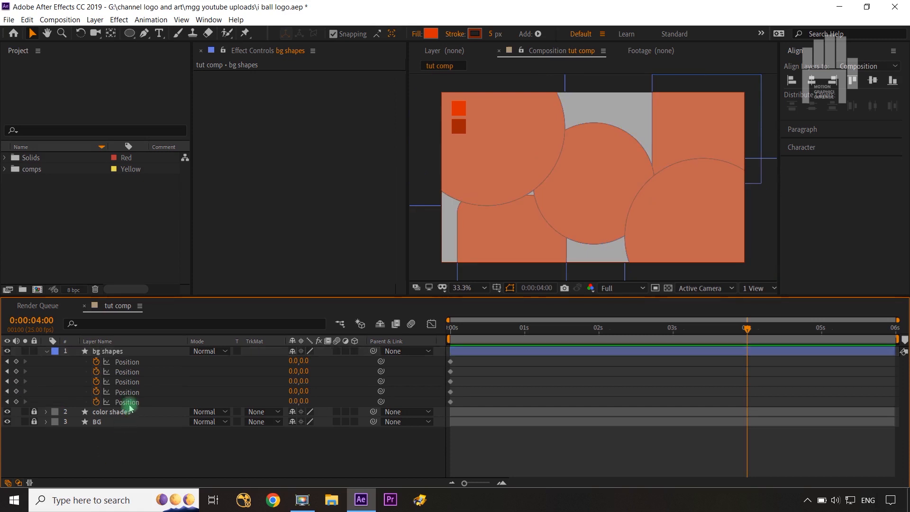
left_click(126, 403)
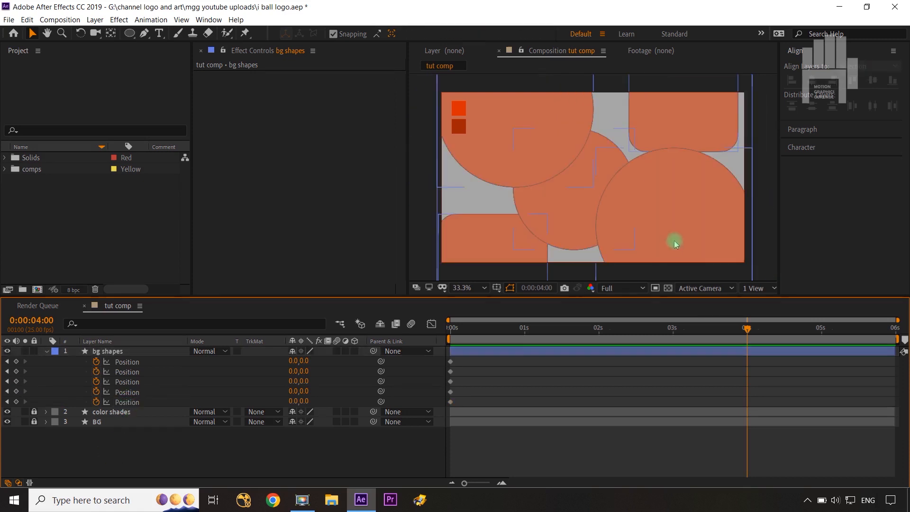
left_click_drag(674, 240, 694, 262)
key("ctrl+z")
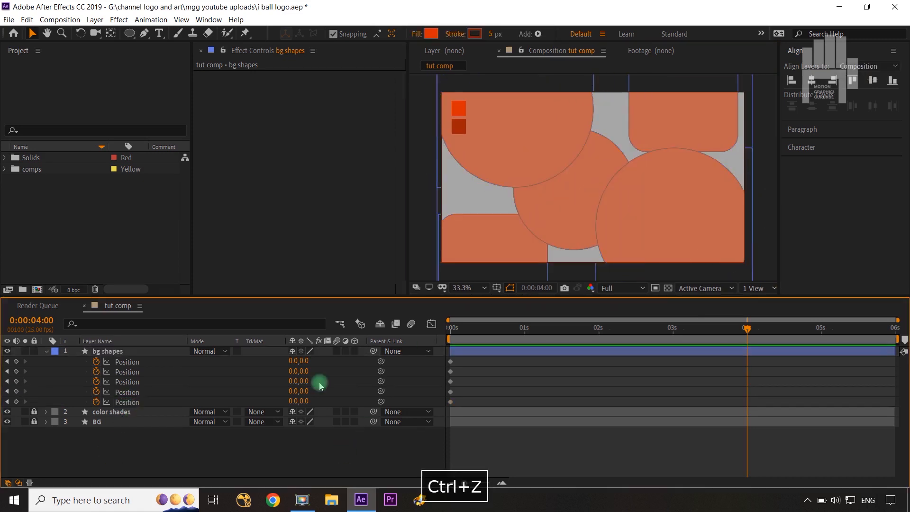
Offset the five path Positions at 4 seconds to about 92, 91; -108, 136; 164, 47; 0, 97; and 121, 0 in listed order
left_click_drag(306, 361, 341, 356)
left_click(335, 451)
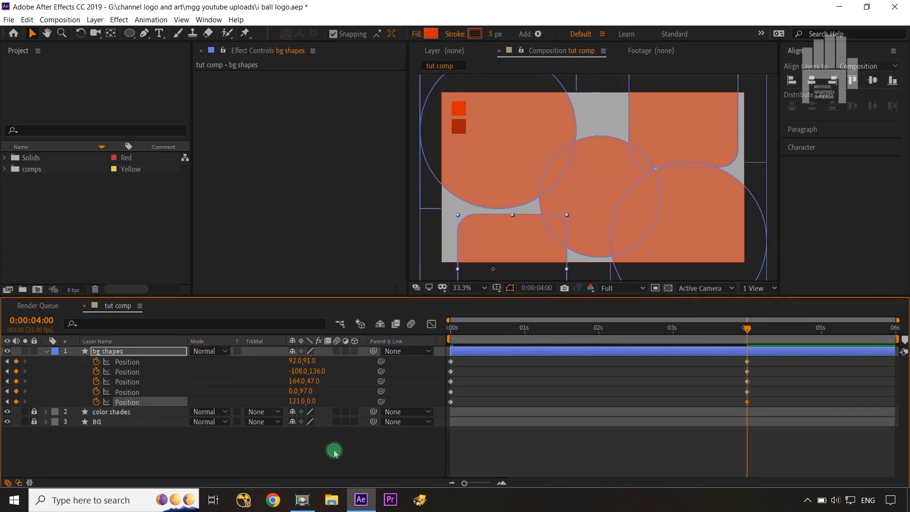
left_click(630, 396)
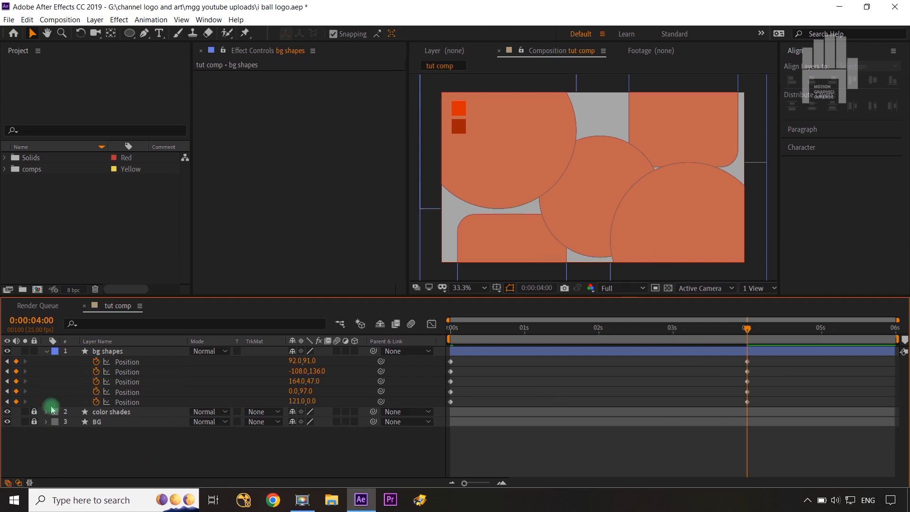
left_click(46, 353)
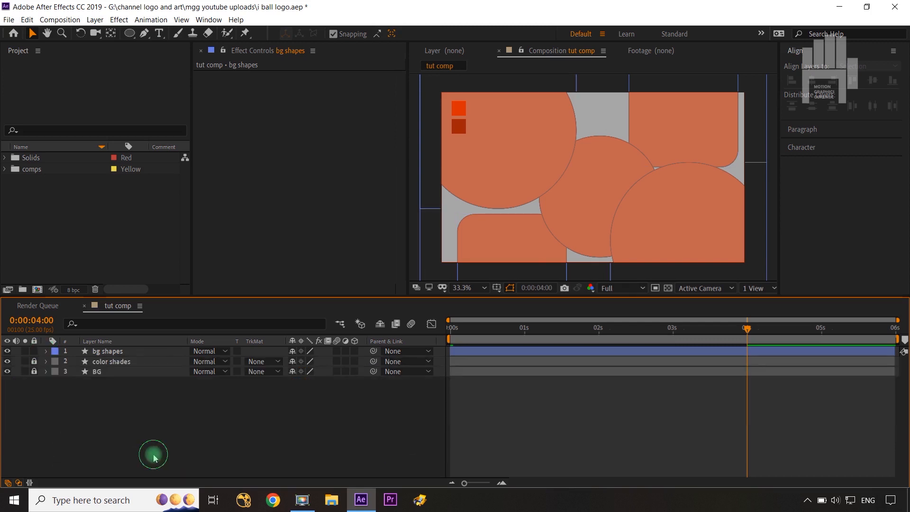
Set the opacity of the bg shapes layer to 25%
left_click(118, 351)
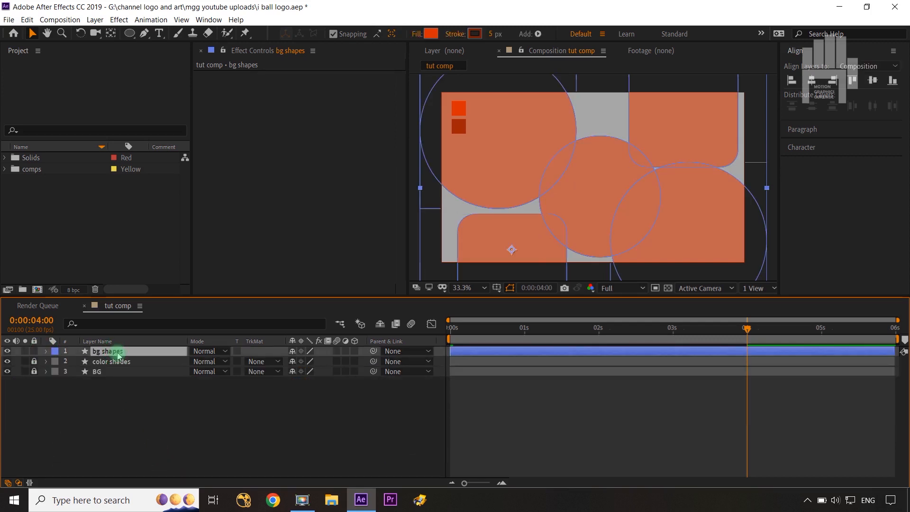
key("t")
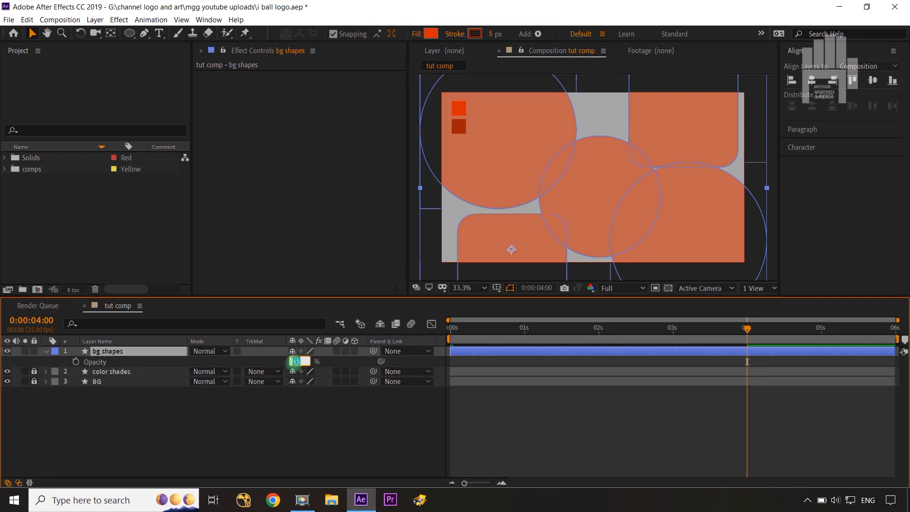
type("25")
left_click(302, 401)
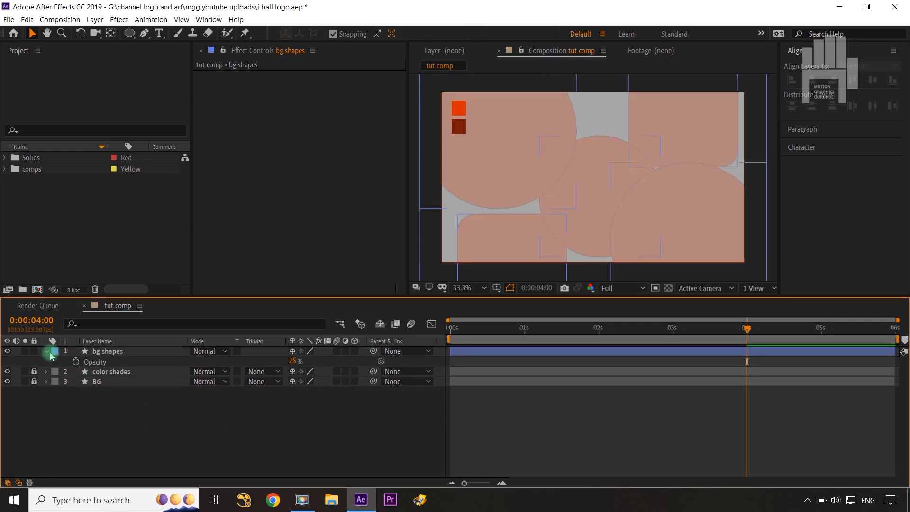
Set the blending mode of Ellipse 3, Ellipse 2, Ellipse 1 and Rectangle 2 to Screen
left_click(48, 353)
left_click(48, 353)
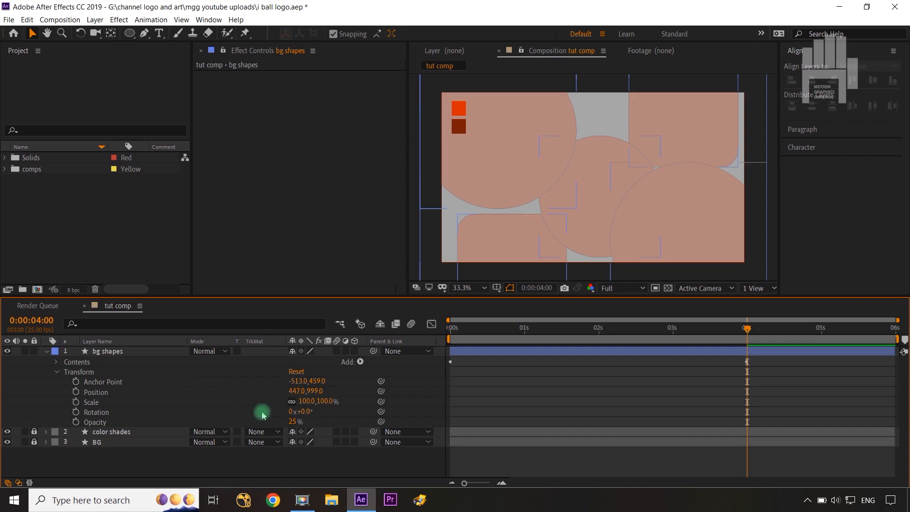
left_click(55, 362)
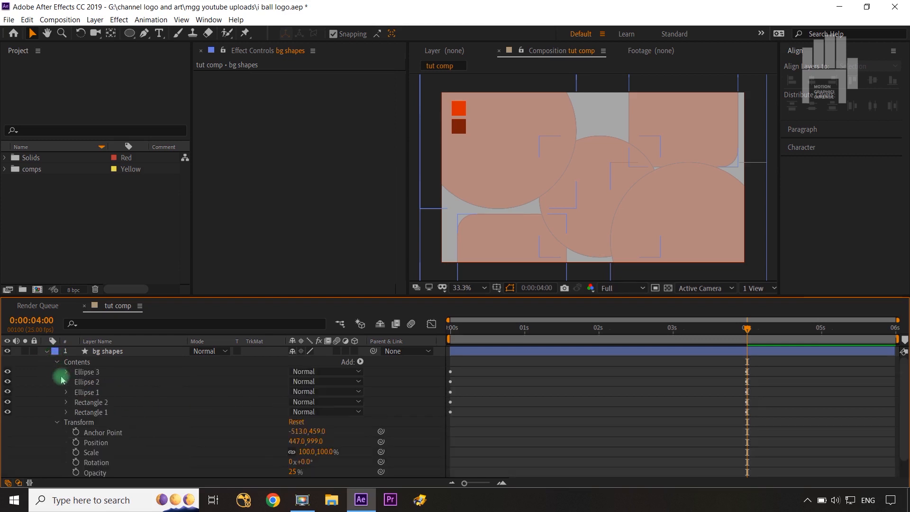
left_click(103, 373)
left_click(101, 402, "shift")
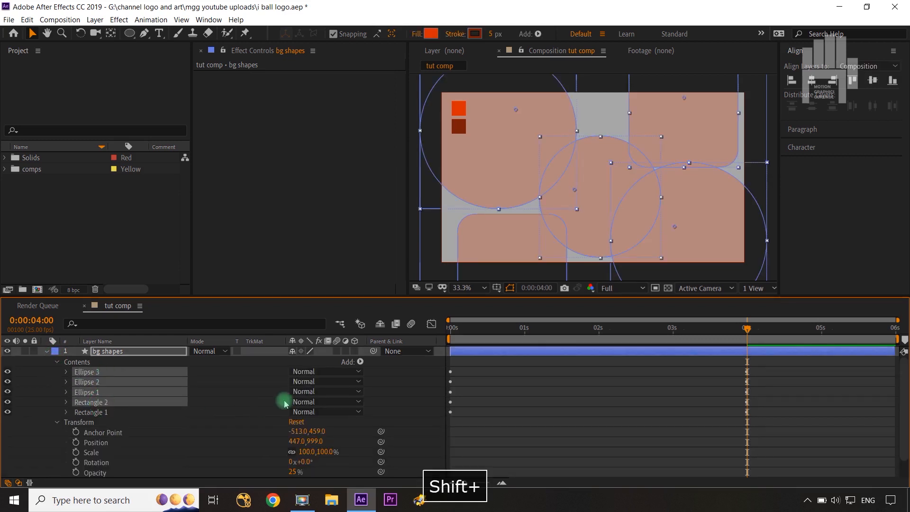
left_click(338, 374)
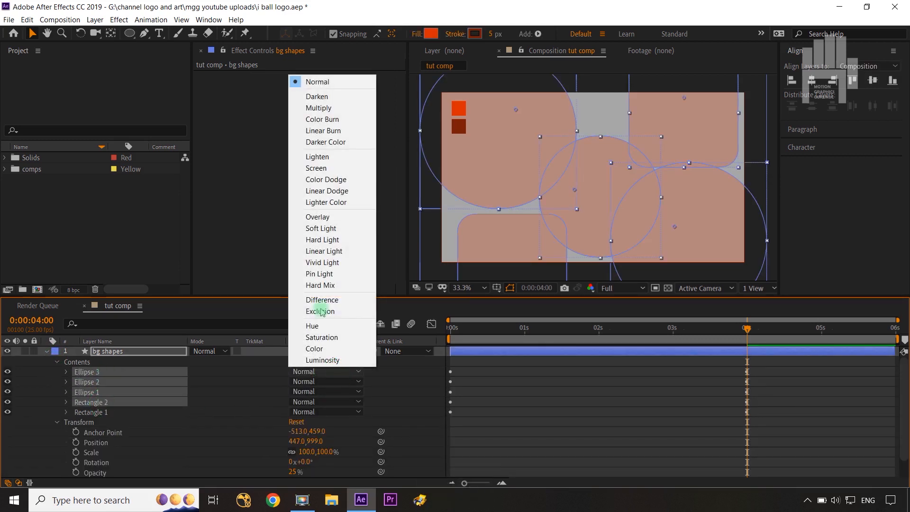
left_click(313, 168)
left_click(432, 421)
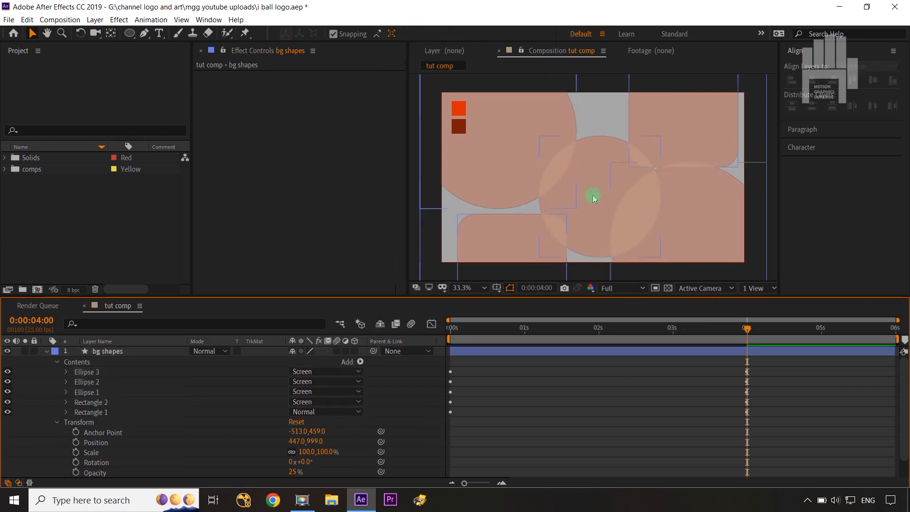
Set the opacity of the bg shapes layer to 30%
left_click(49, 362)
left_click(97, 354)
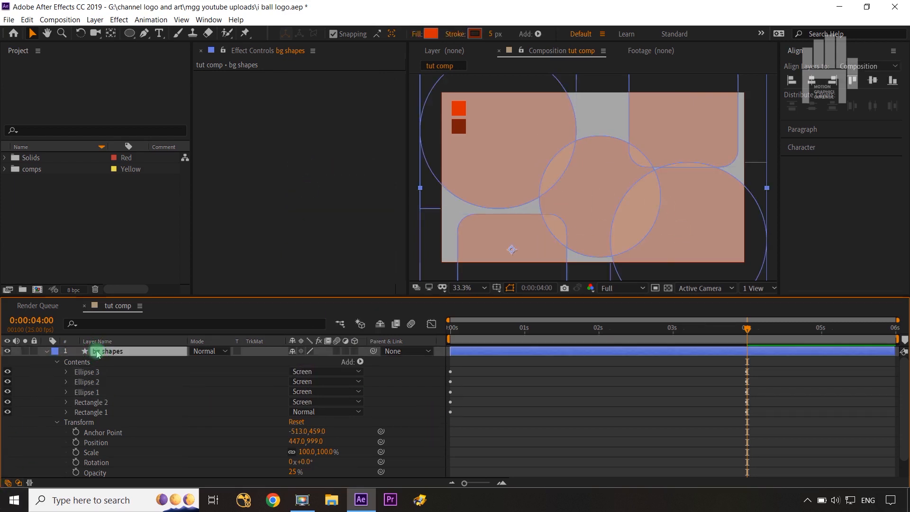
key("t")
left_click(296, 361)
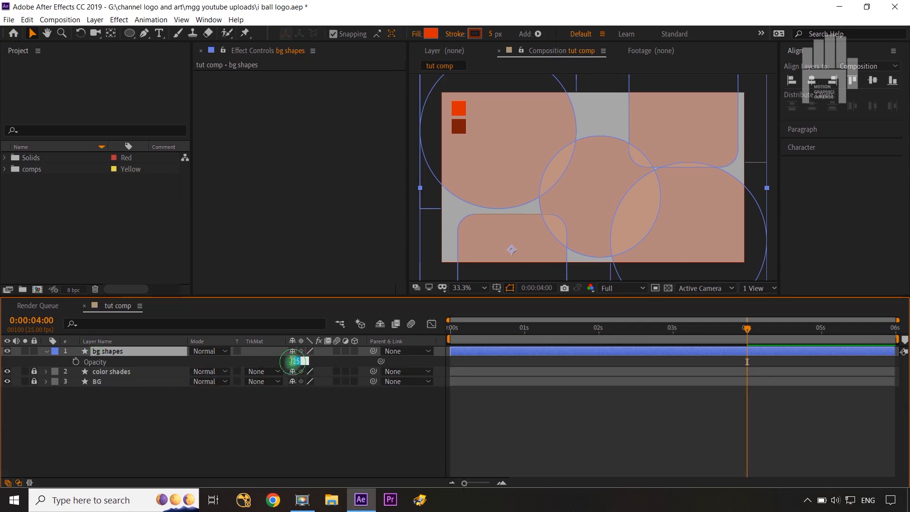
type("30")
left_click(316, 417)
left_click(772, 344)
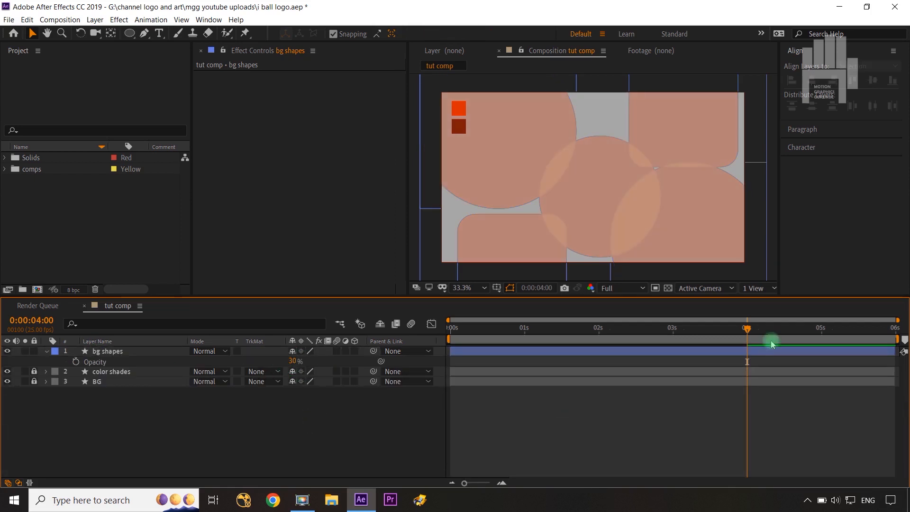
left_click(561, 177)
left_click(399, 415)
left_click(69, 359)
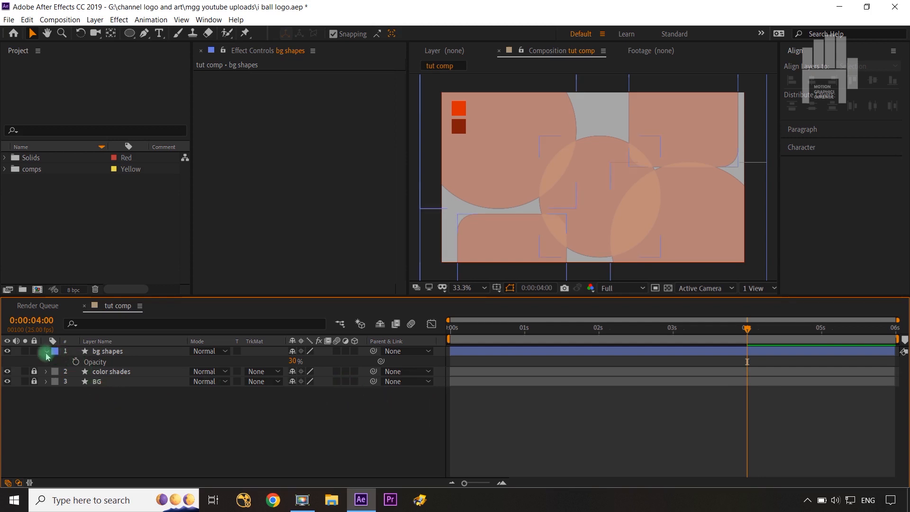
left_click(47, 353)
left_click(107, 416)
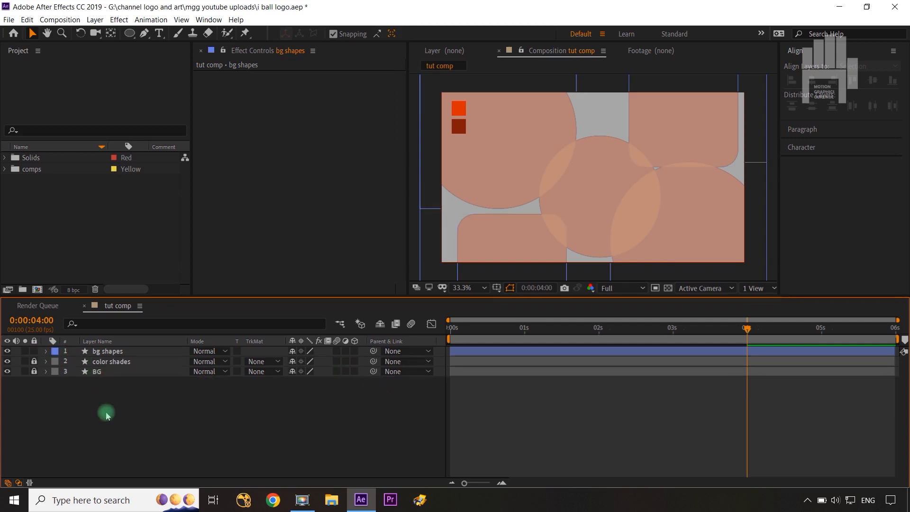
left_click(126, 356)
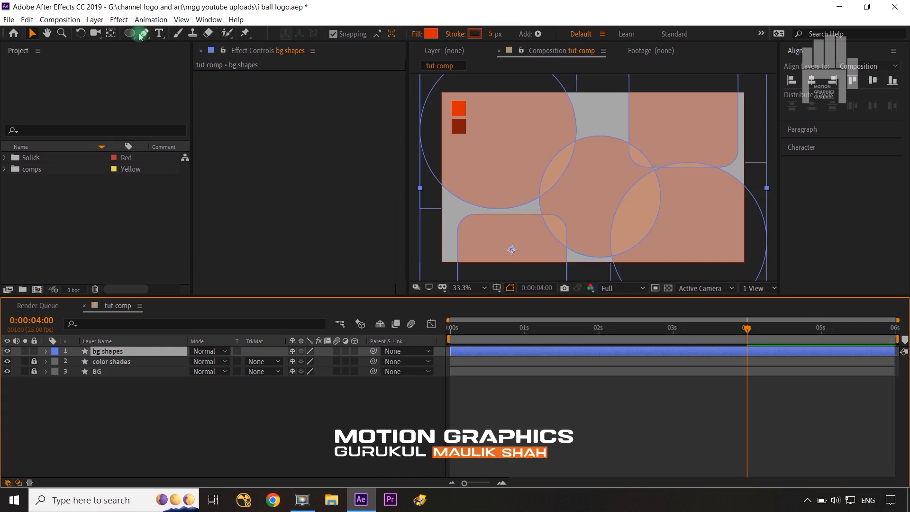
left_click_drag(130, 33, 167, 34)
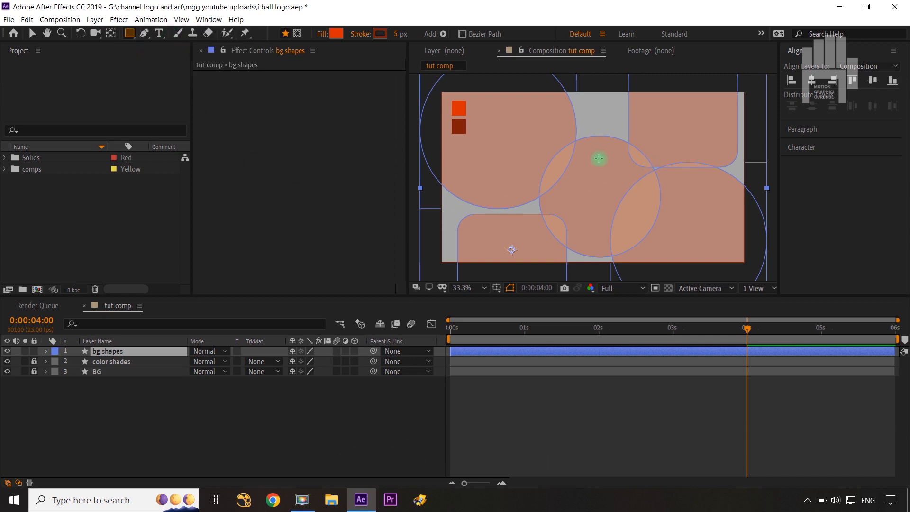
left_click_drag(556, 171, 590, 197)
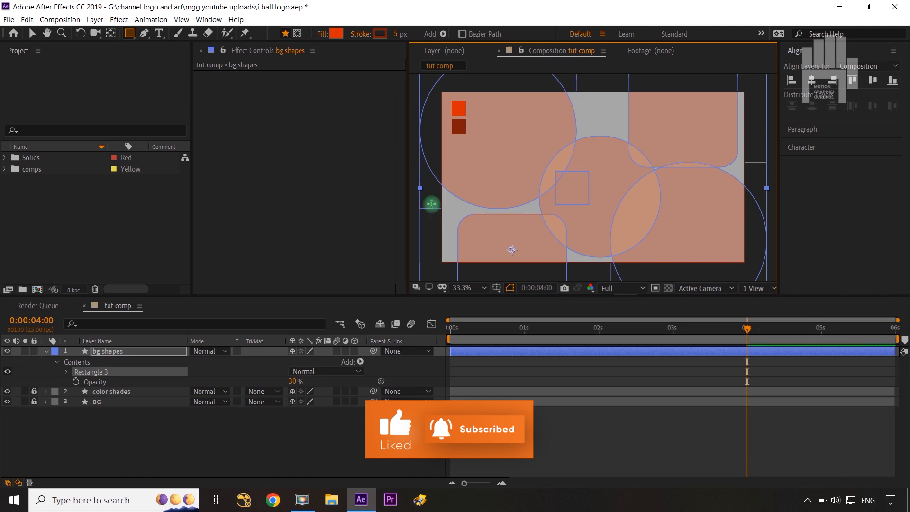
Draw a small square near the composition's centre as a new shape layer and set its stroke to None
left_click_drag(553, 165, 586, 198)
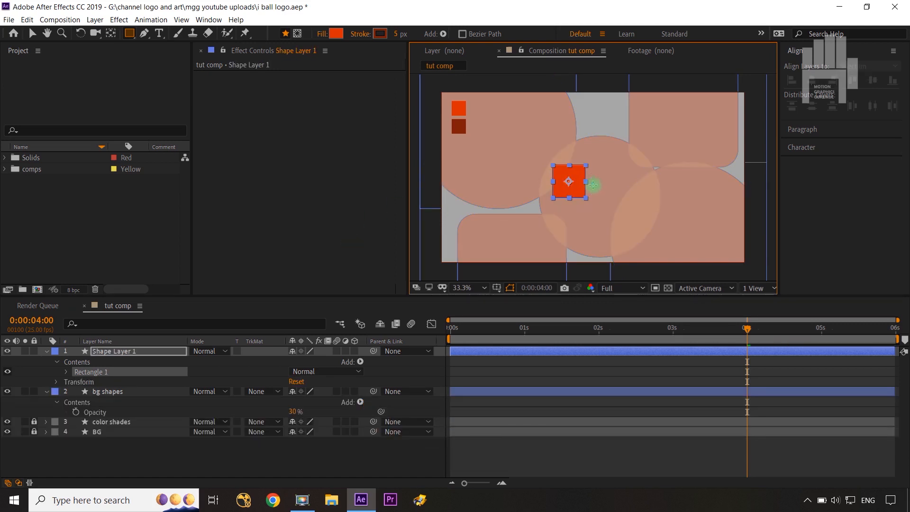
left_click(359, 34)
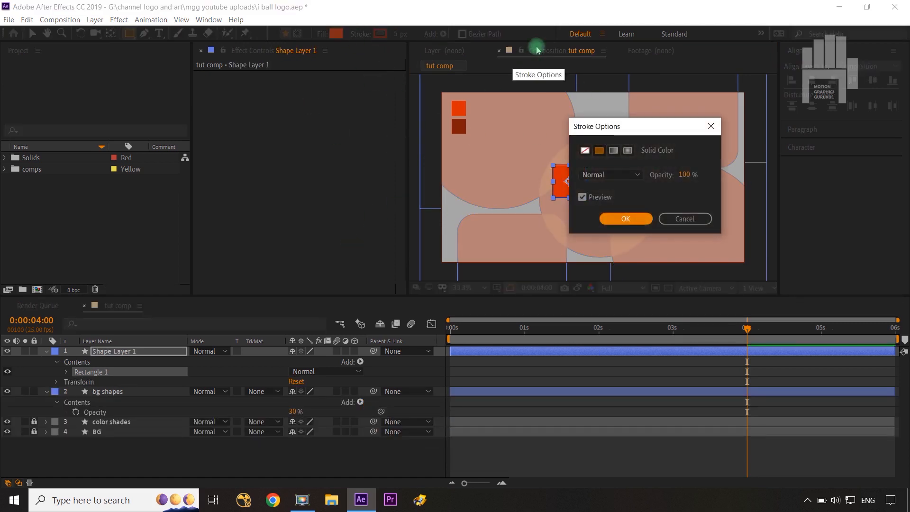
left_click(583, 151)
left_click(606, 216)
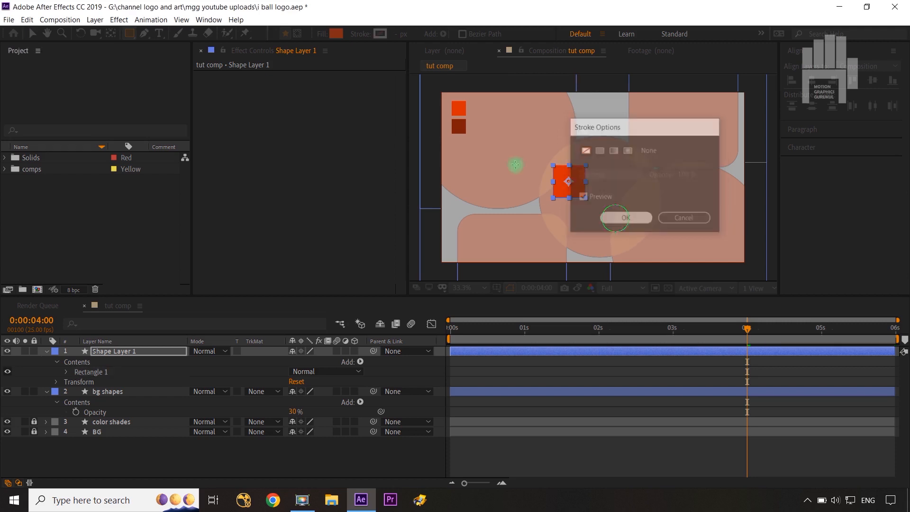
Set the square's fill by sampling the brighter orange swatch in the composition
left_click(337, 35)
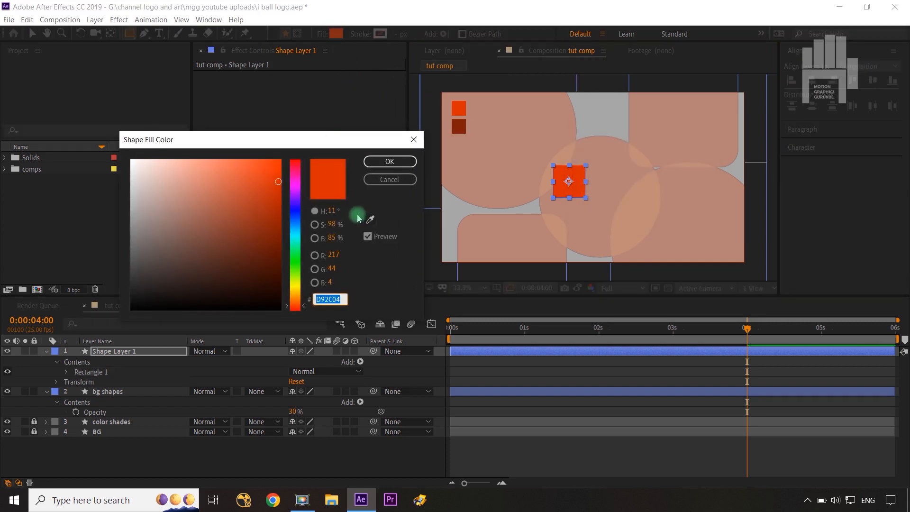
left_click(370, 219)
left_click(459, 109)
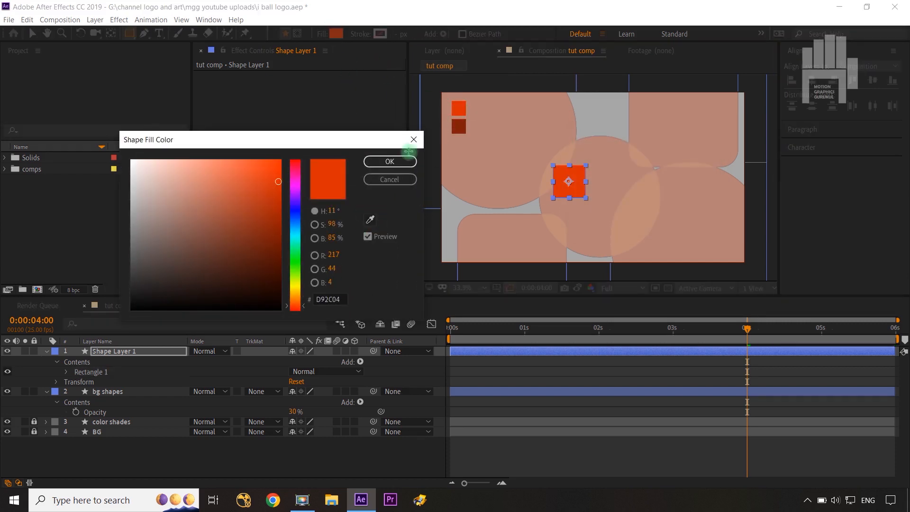
left_click(390, 161)
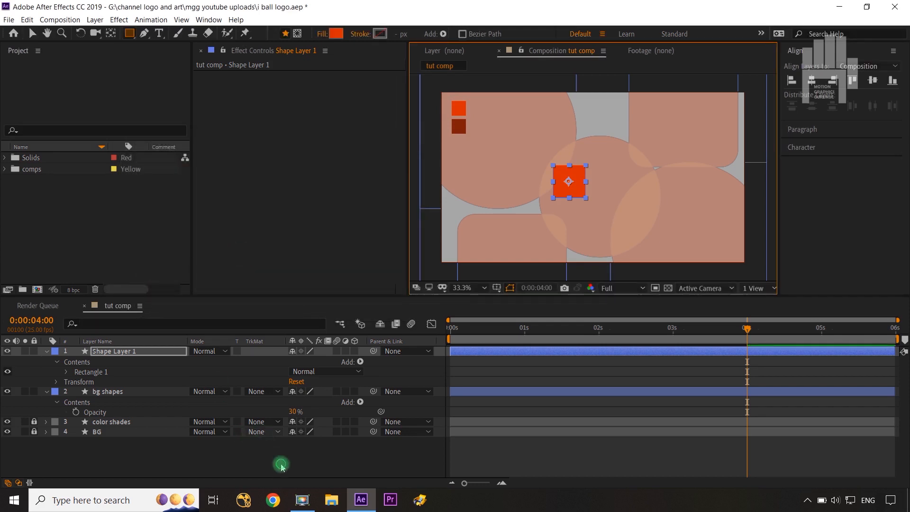
left_click(454, 435)
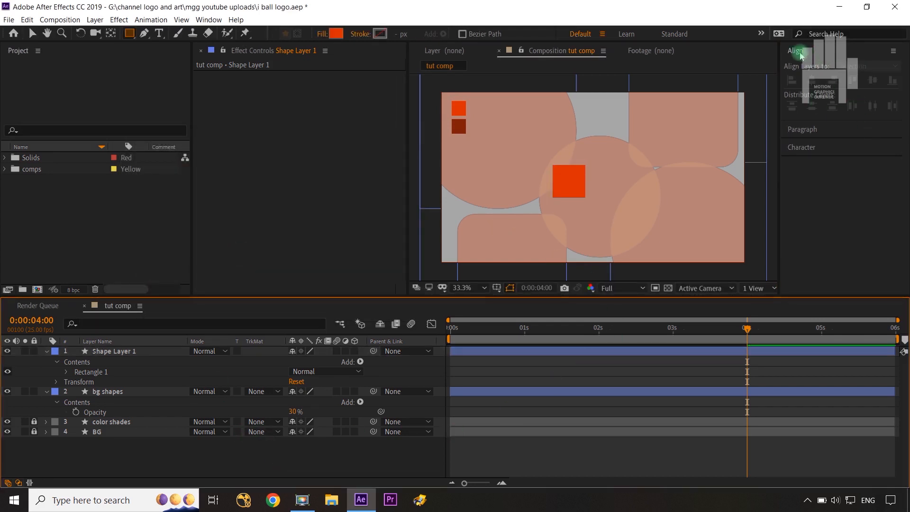
Centre the square's shape layer vertically and horizontally in the composition
left_click(797, 50)
left_click(114, 354)
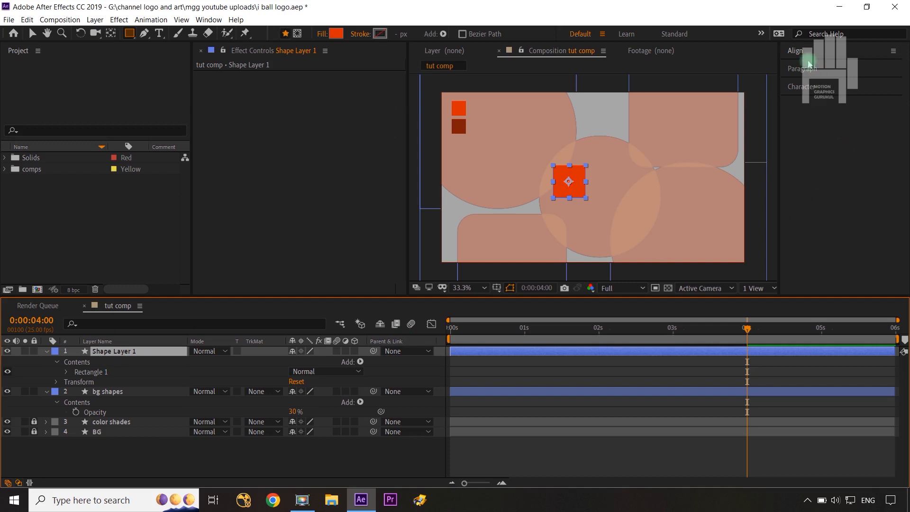
left_click(797, 52)
left_click(872, 83)
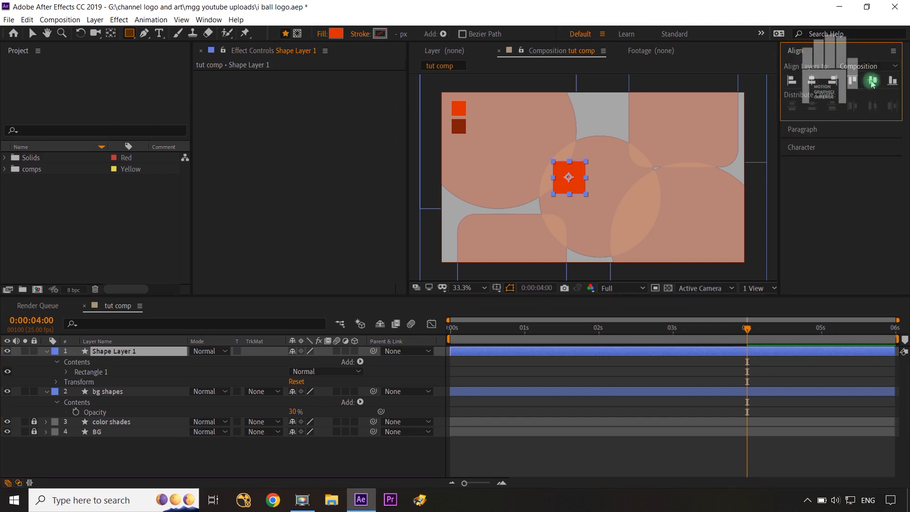
left_click(815, 85)
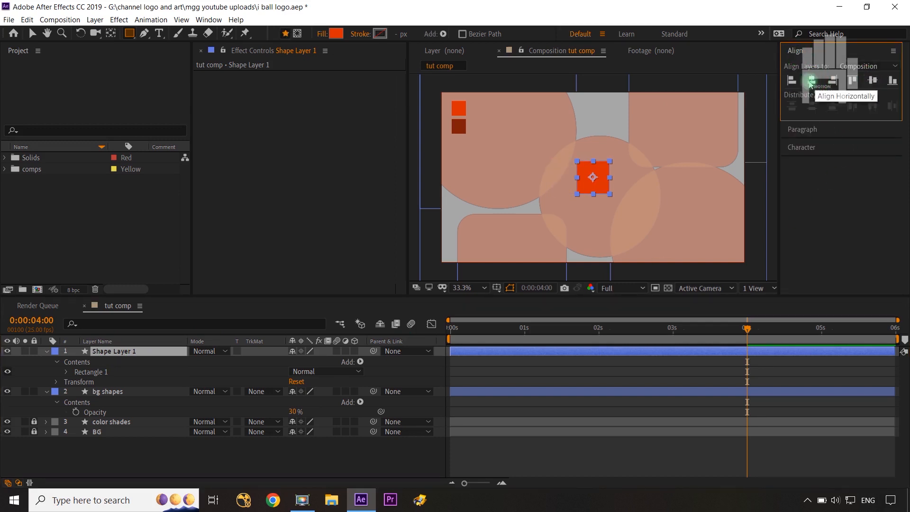
left_click(371, 450)
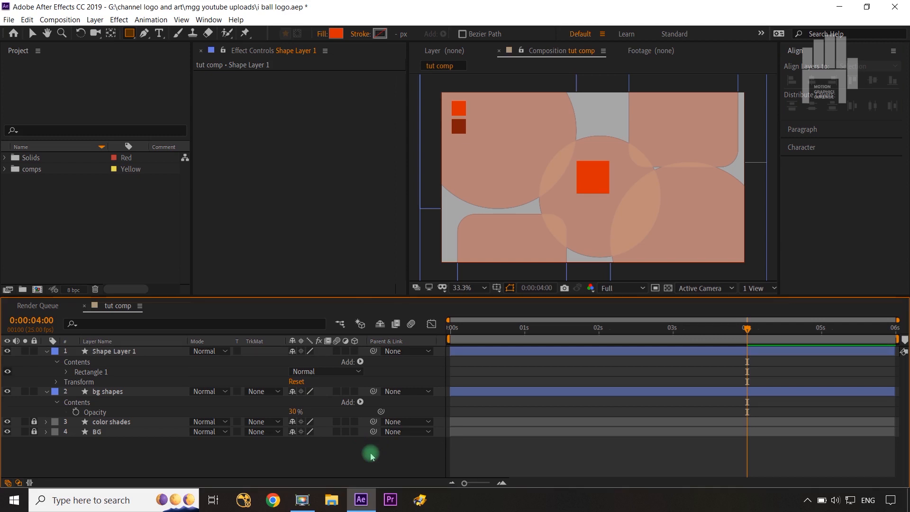
Rename the square's shape layer to box and set its label colour to Yellow
left_click(129, 353)
key("Return")
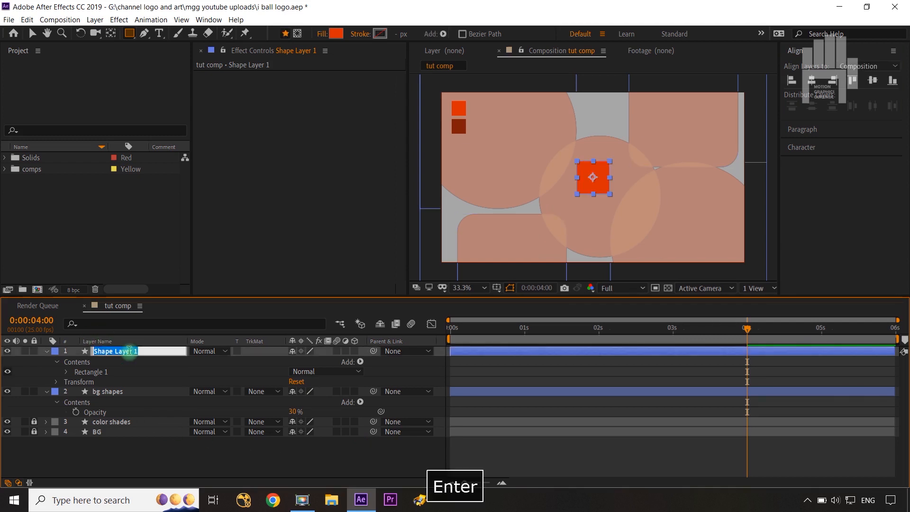
type("box")
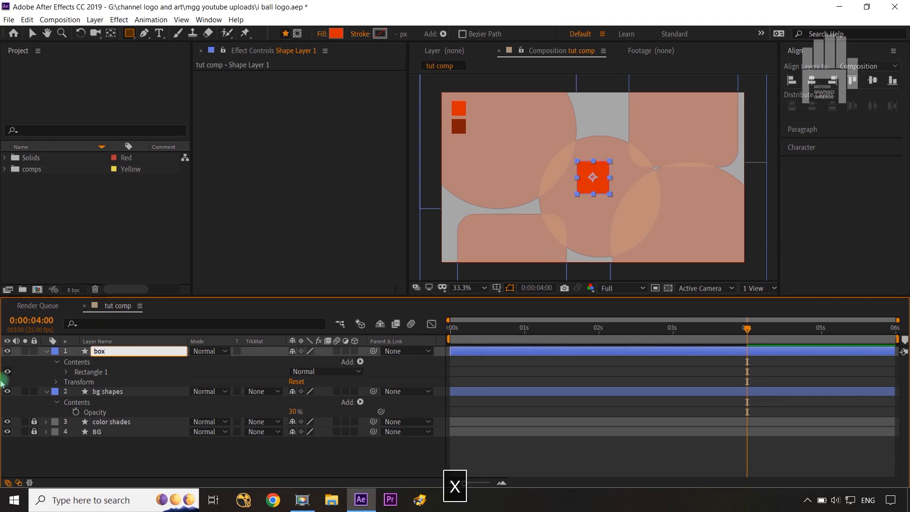
left_click(55, 350)
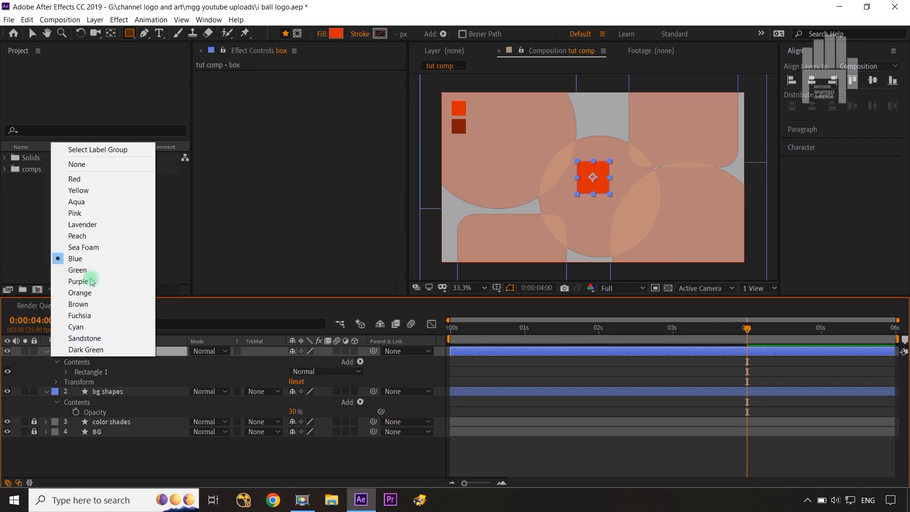
left_click(89, 190)
left_click(298, 451)
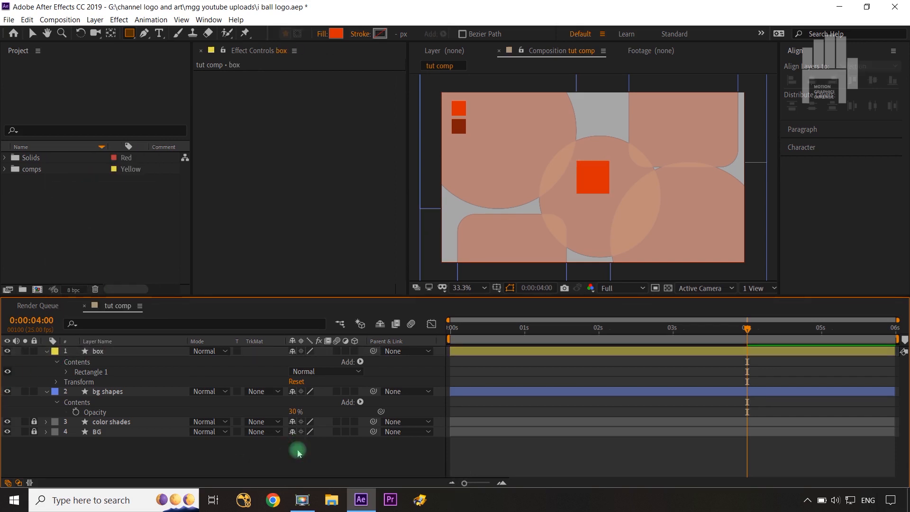
Add Position keyframes to the box layer at 0:00, 1:05 and 2:00
left_click(119, 353)
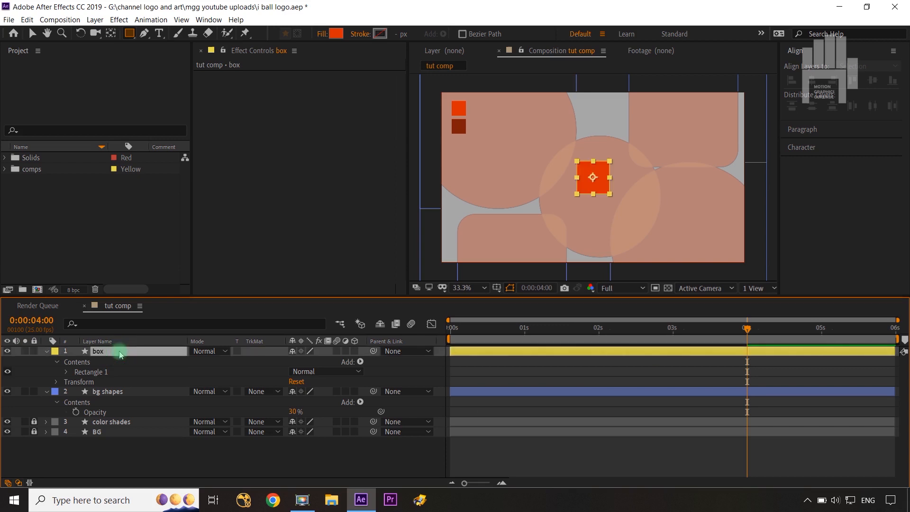
key("p")
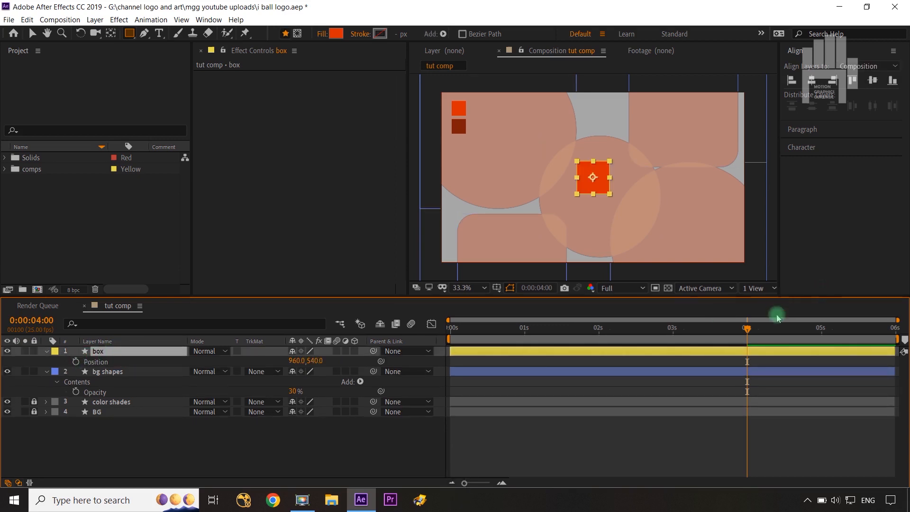
key("Home")
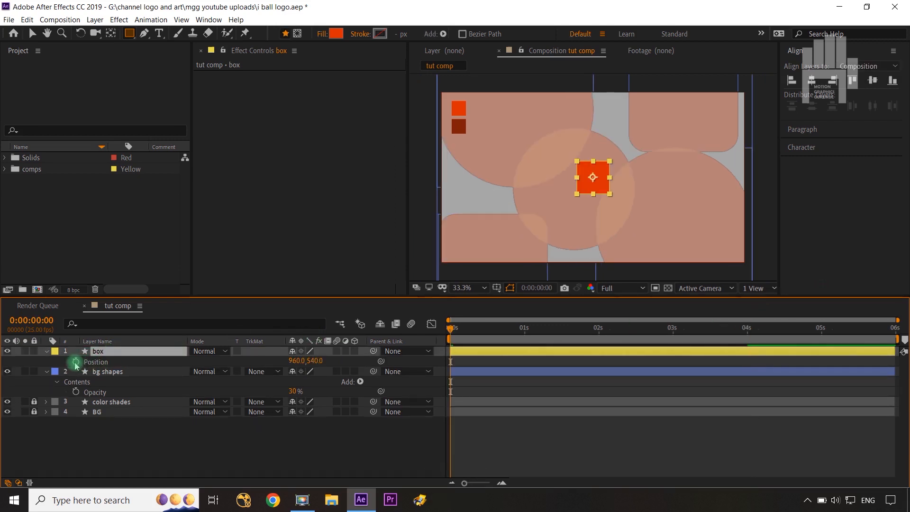
left_click(76, 361)
key("shift+Page_Down")
key("shift+Page_Down")
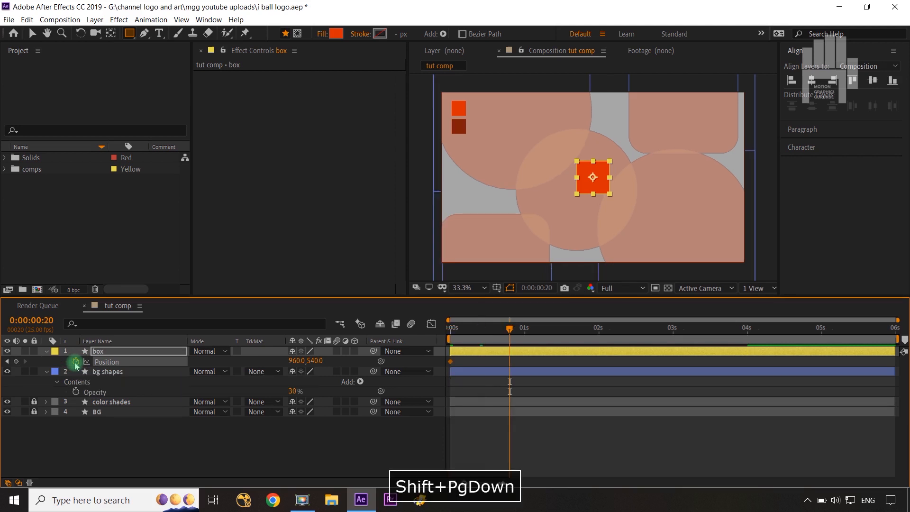
key("shift+Page_Down")
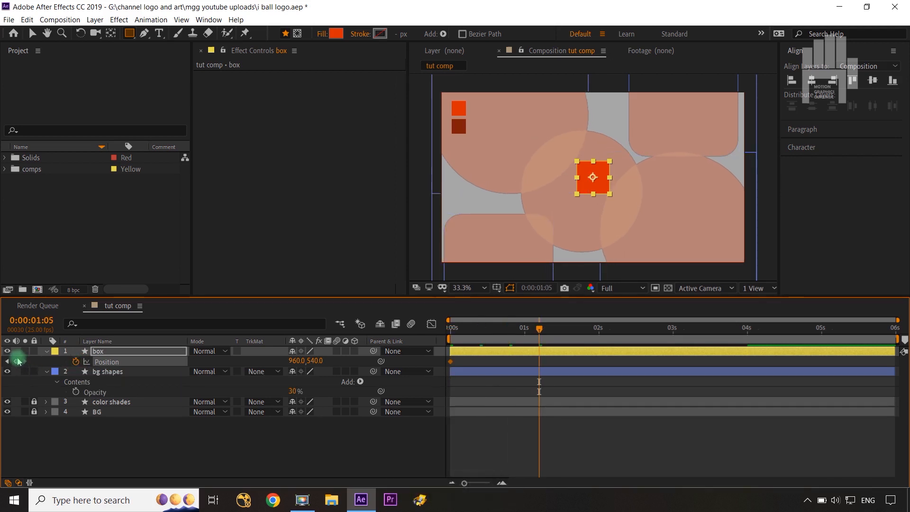
key("shift+Page_Down")
key("shift+Page_Down")
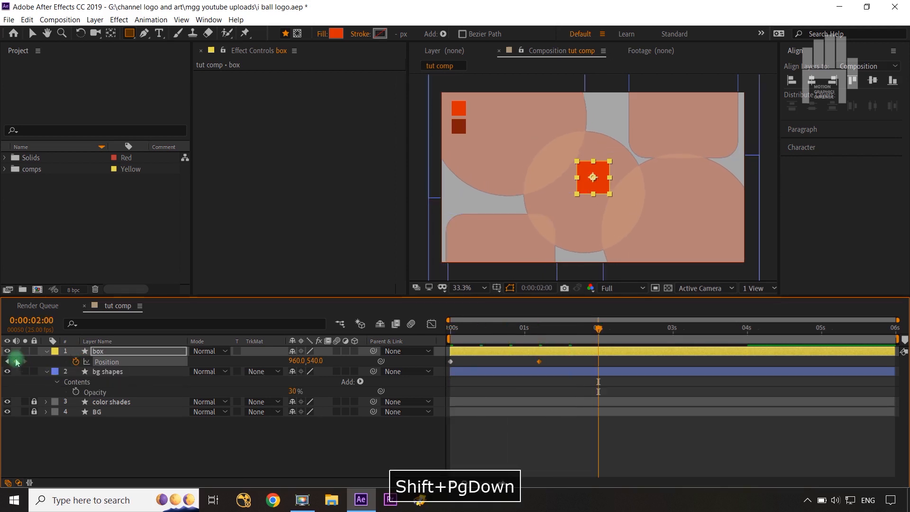
left_click(17, 362)
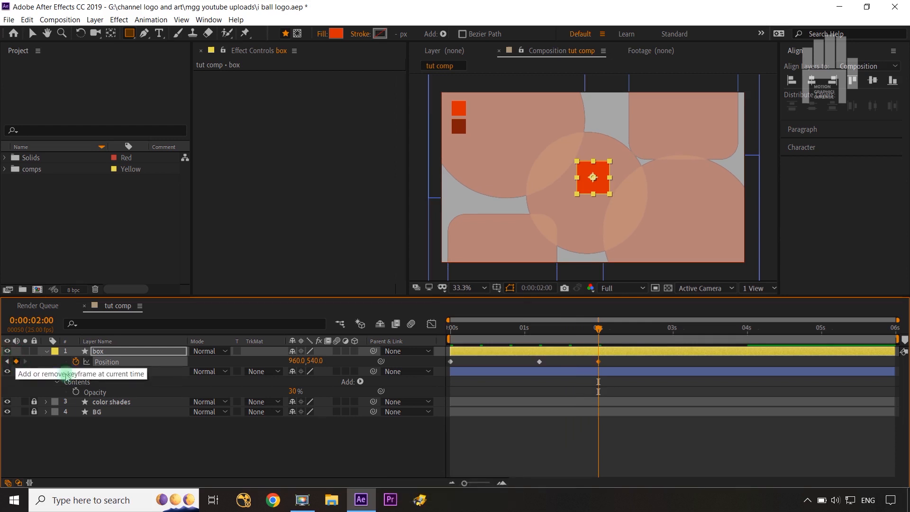
Set the box layer's Position to 960, 1202 at 0:00 and 960, 302 at 1:05
key("Home")
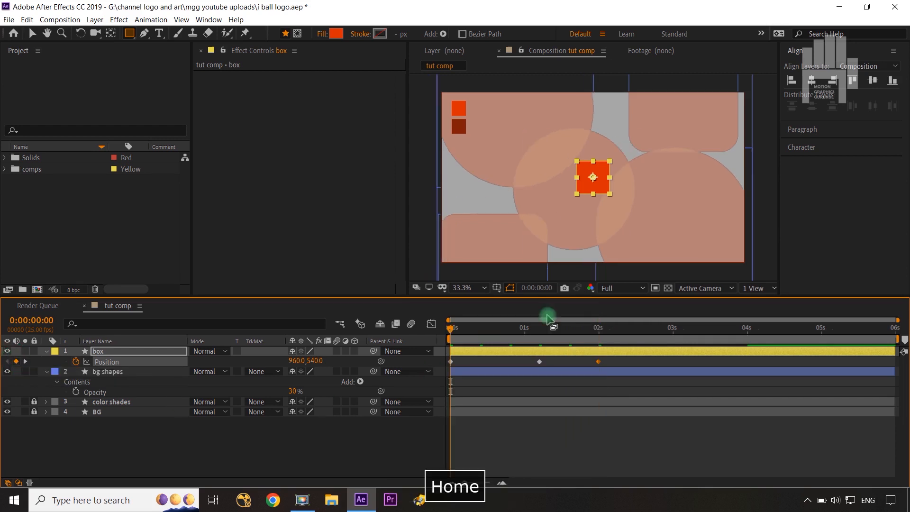
left_click_drag(318, 365, 713, 354)
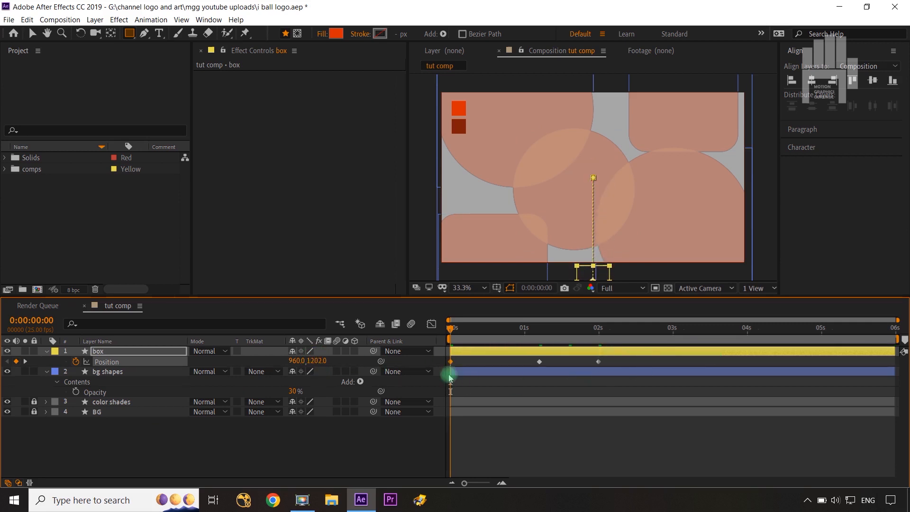
left_click(540, 328)
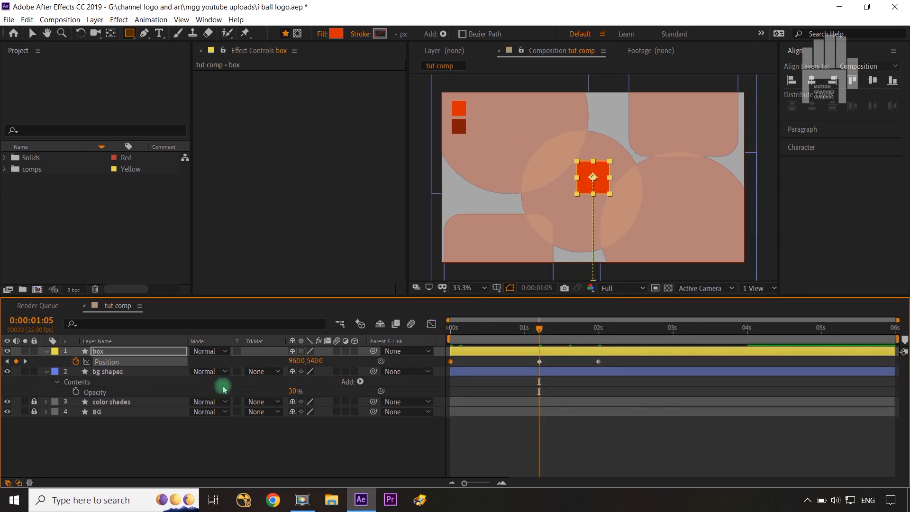
left_click_drag(311, 362, 161, 370)
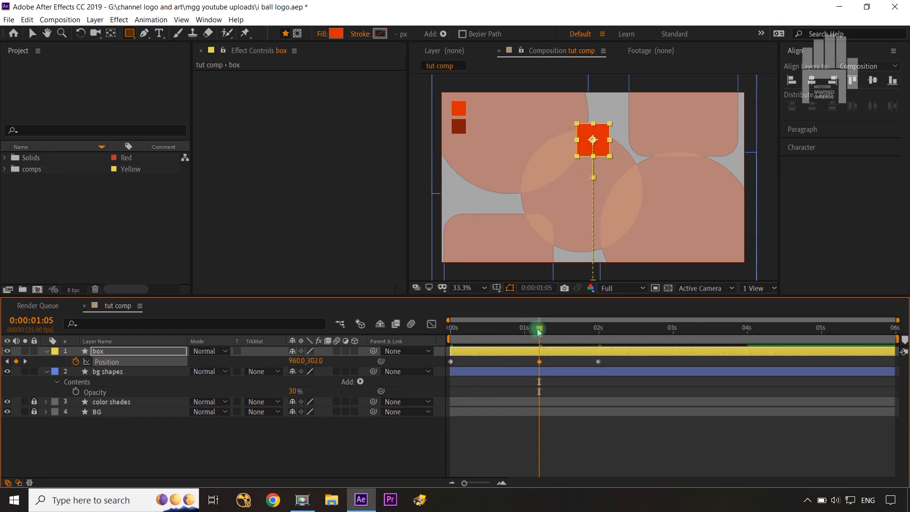
Add a Rotation keyframe to the box layer at 0:00
left_click_drag(539, 328, 450, 330)
left_click(150, 362)
left_click(136, 354)
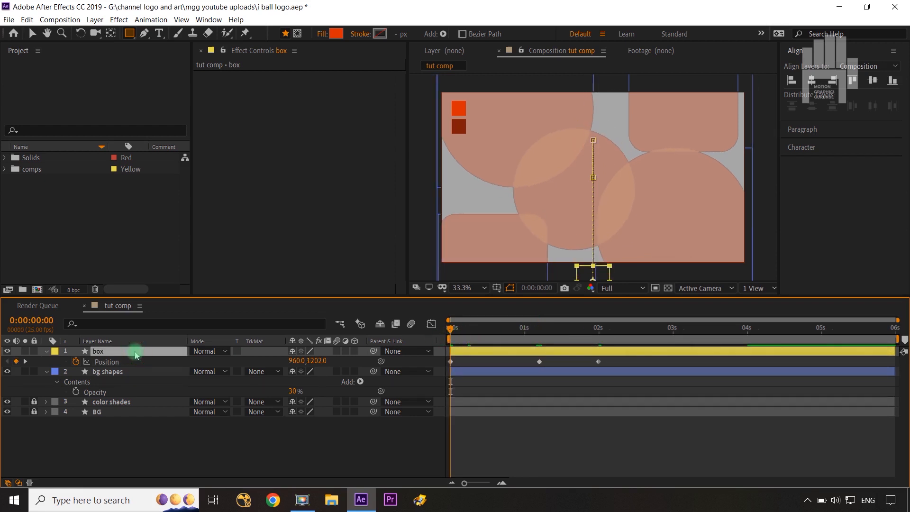
key("t")
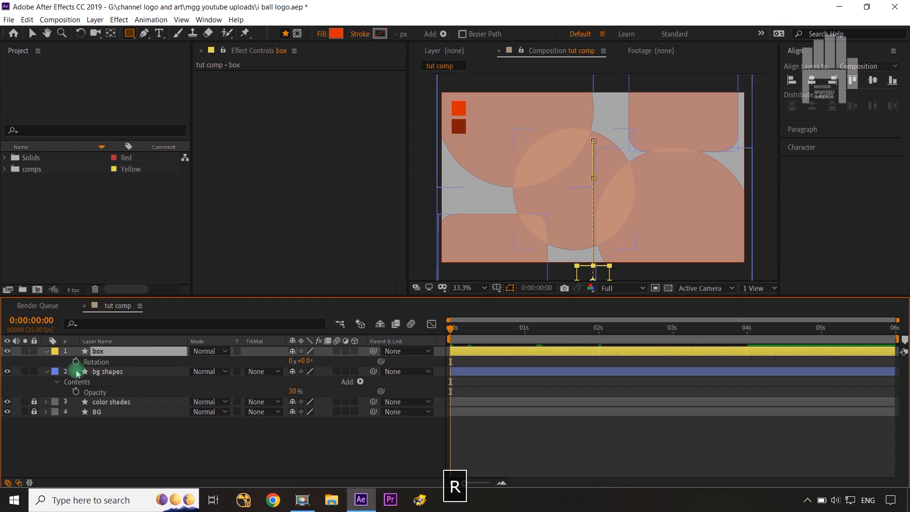
left_click(75, 362)
Add a Rotation keyframe of 180° to the box layer at 2:00
left_click(157, 353)
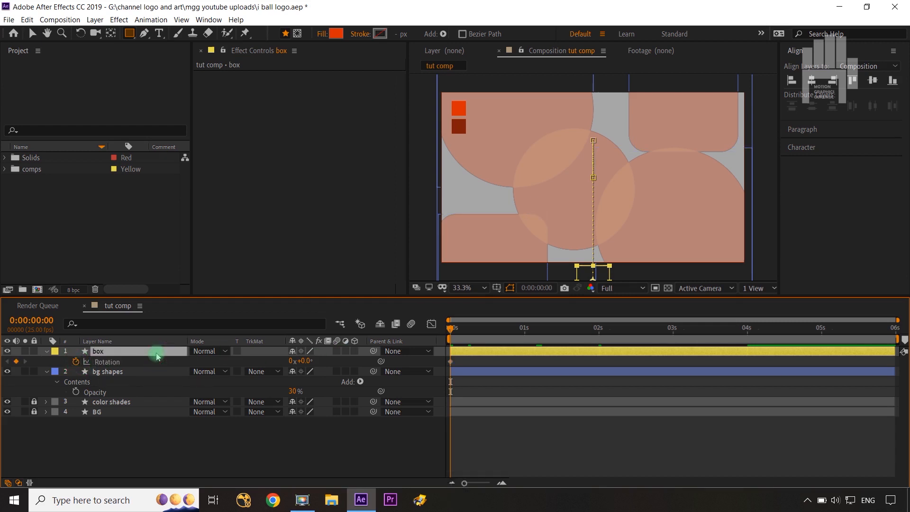
key("u")
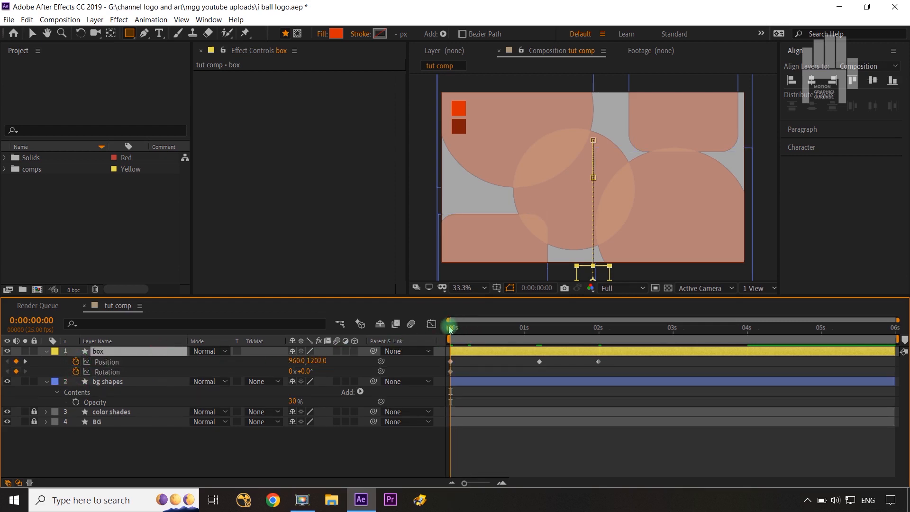
key("k")
key("k")
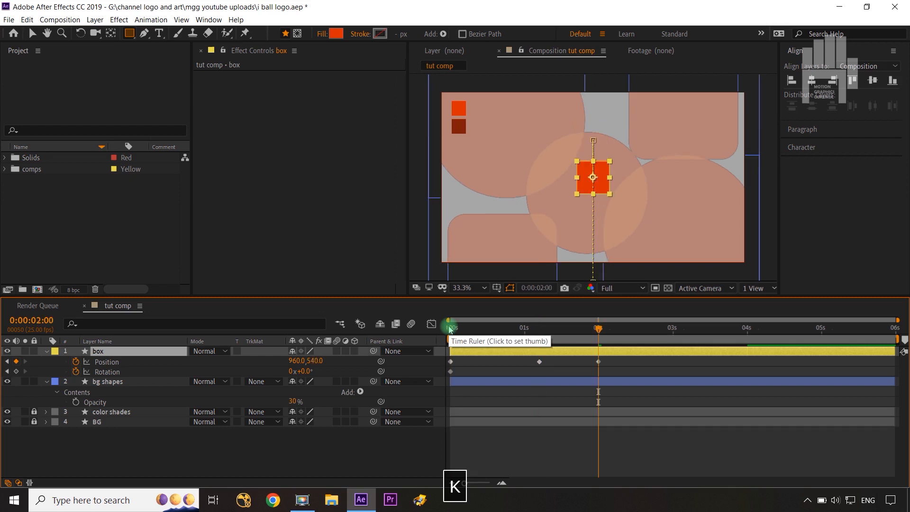
left_click(16, 371)
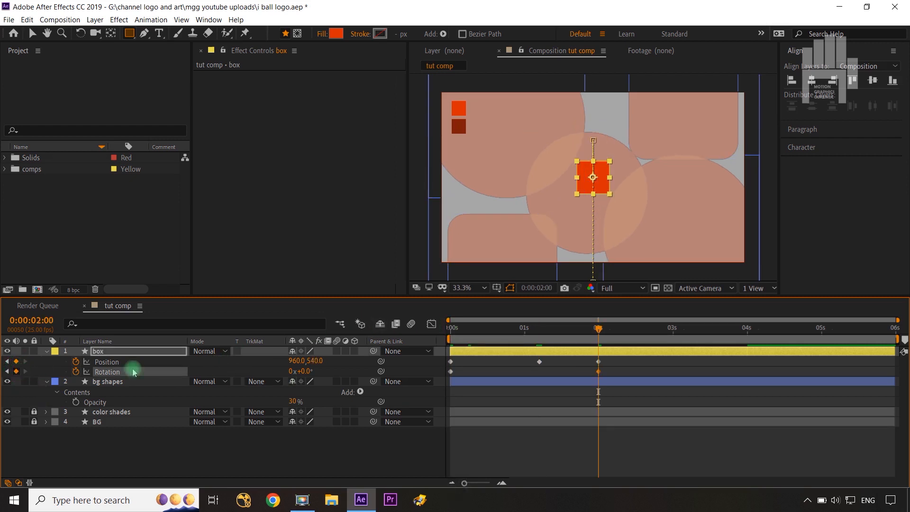
type("180")
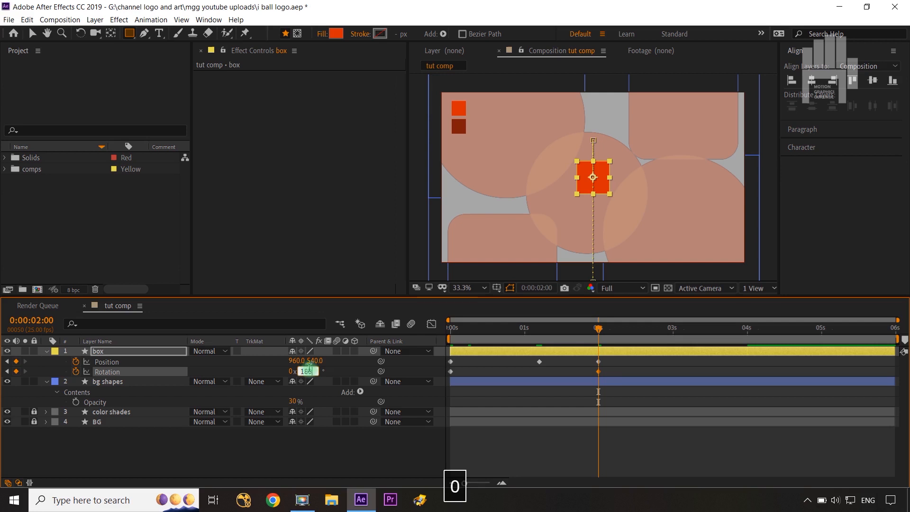
left_click(334, 445)
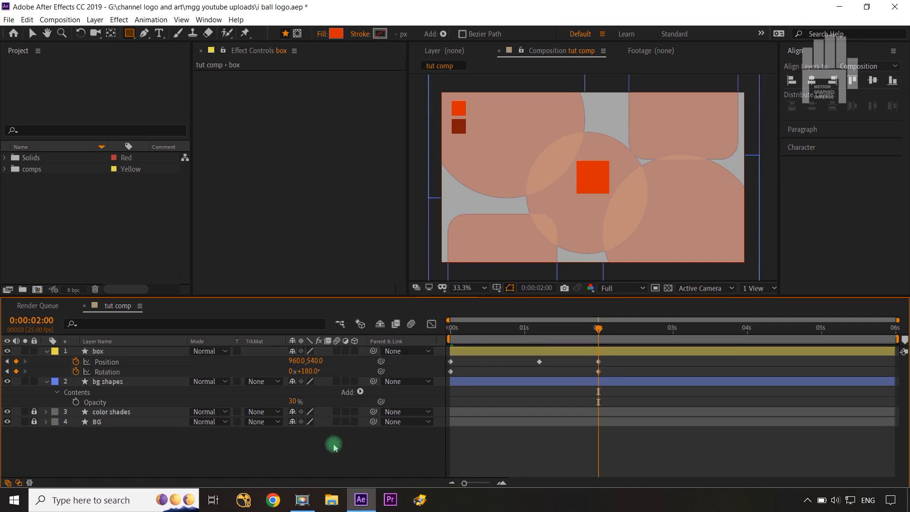
Apply Easy Ease to all Position and Rotation keyframes of the box layer
left_click_drag(610, 364, 443, 378)
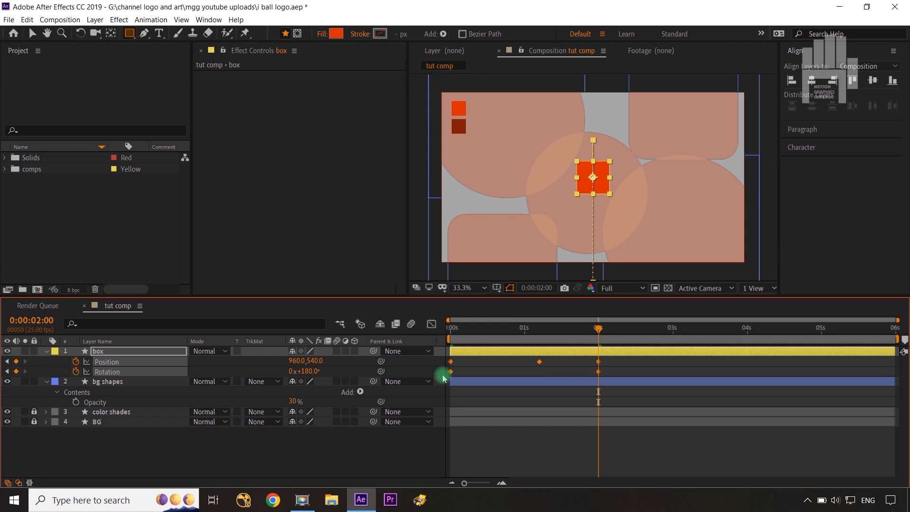
key("F9")
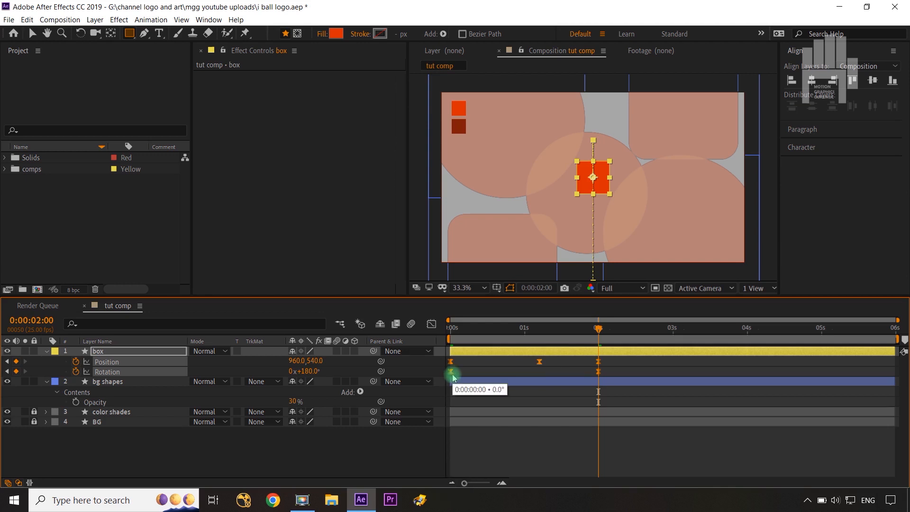
right_click(452, 372)
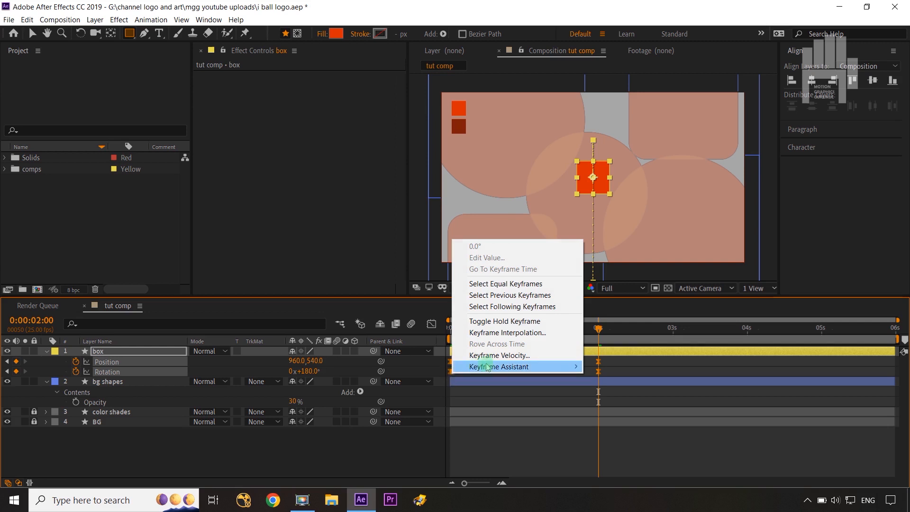
mouse_move(571, 367)
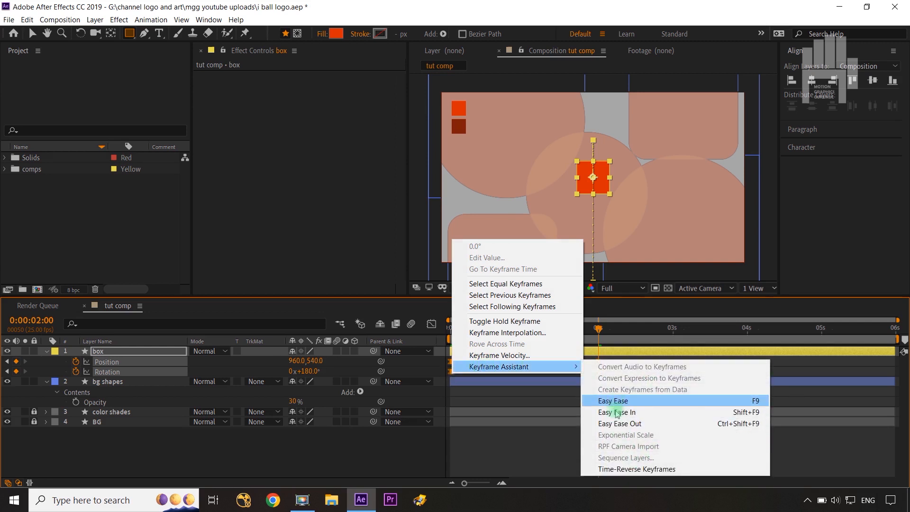
left_click(613, 402)
left_click(410, 453)
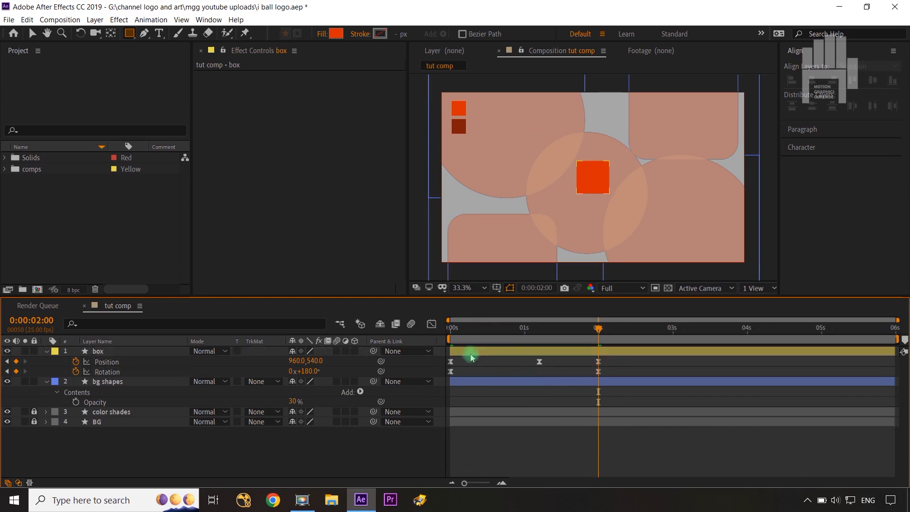
Reshape the box's Position speed graph to peak shortly after 0:00 and just before 2:00, with slow movement around the 1:05 keyframe
left_click(442, 363)
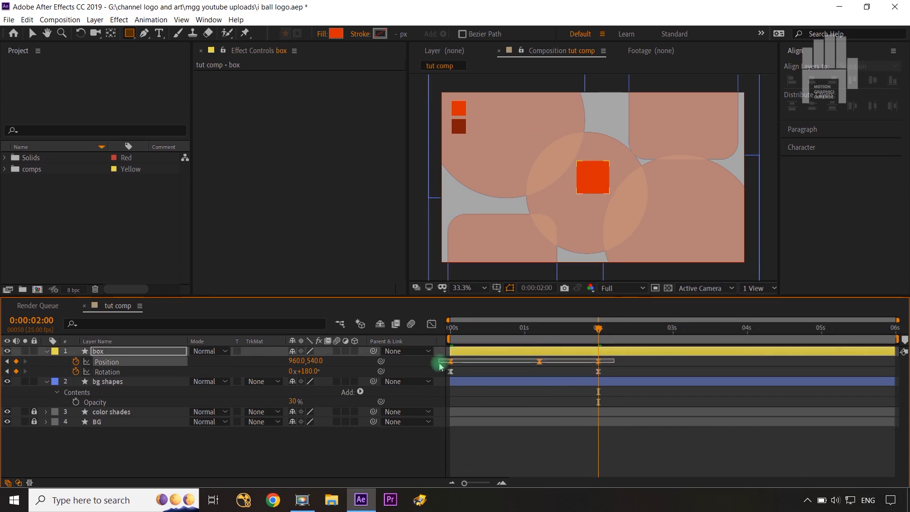
left_click(432, 324)
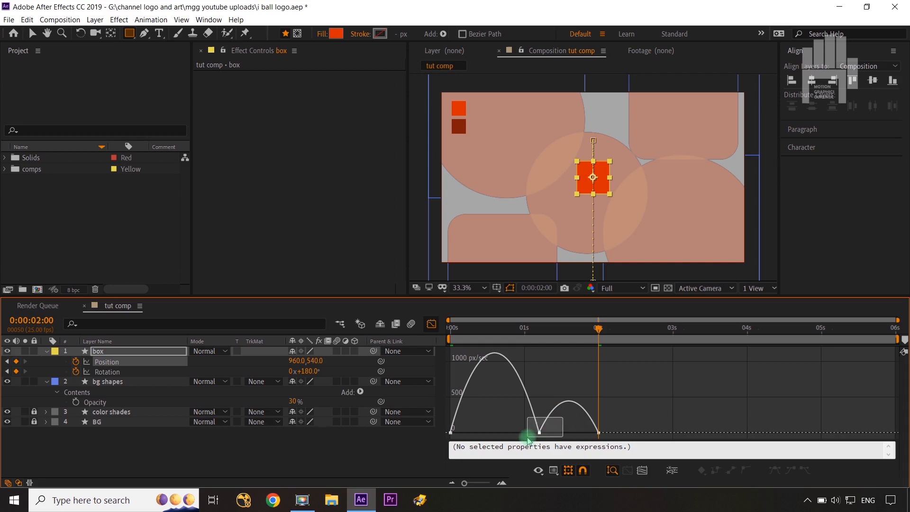
left_click_drag(522, 431, 495, 432)
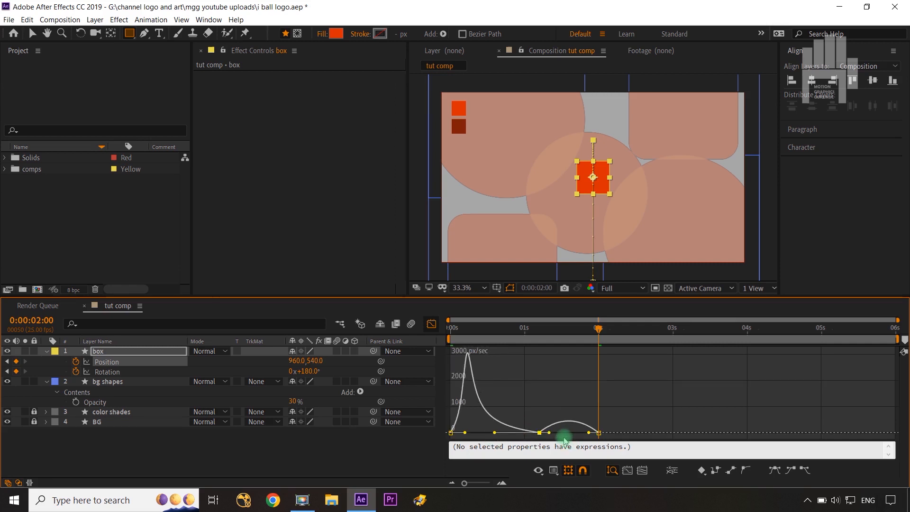
left_click_drag(574, 436, 569, 433)
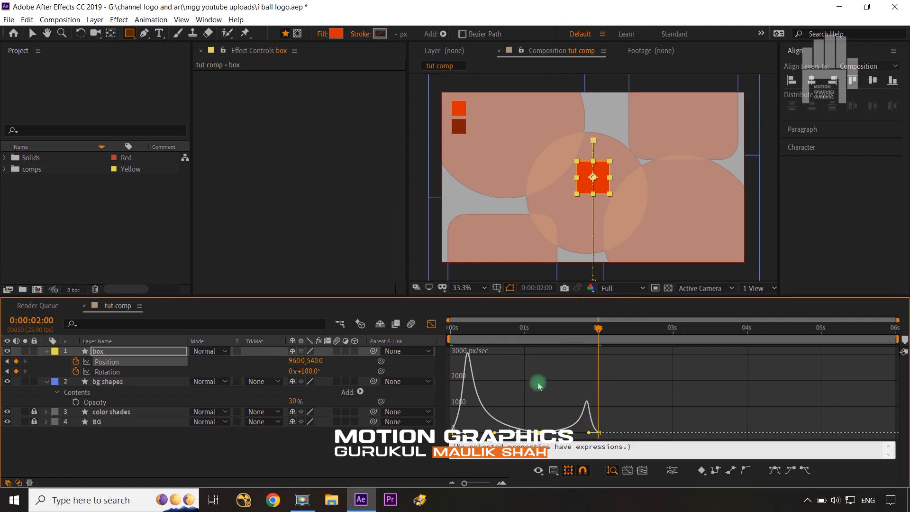
left_click(431, 323)
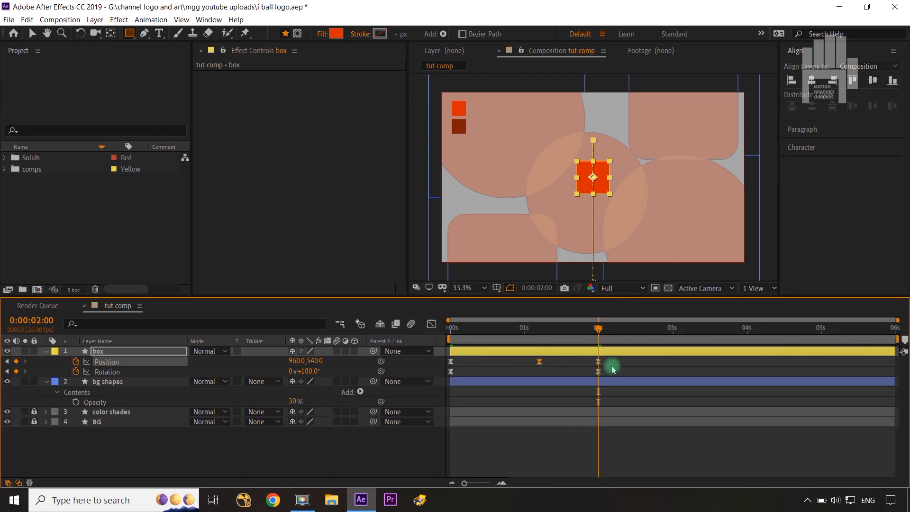
Reshape the box's Rotation speed graph so the spin peaks early and slows gradually towards 2:00
left_click_drag(608, 372, 447, 380)
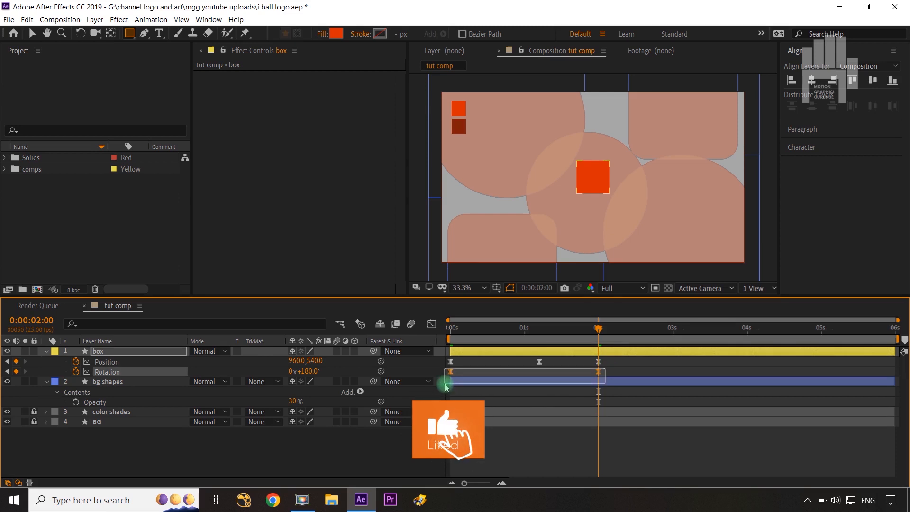
left_click(431, 323)
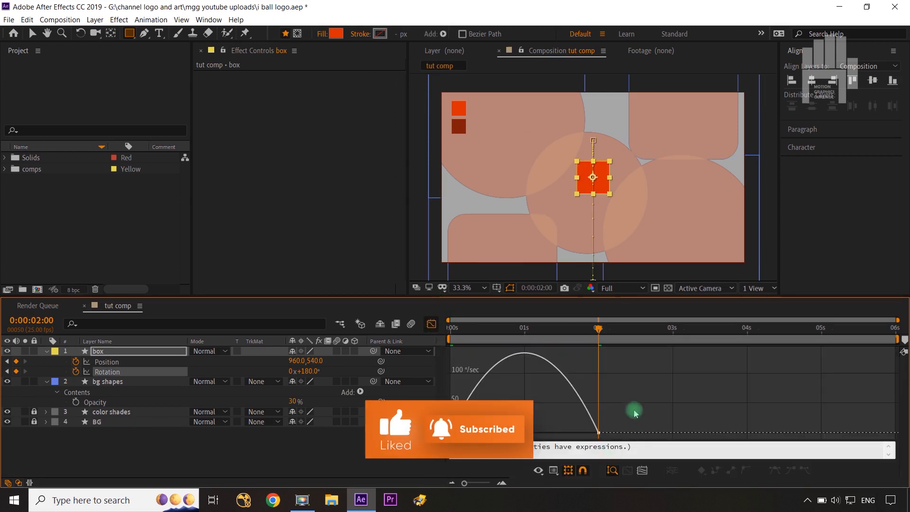
left_click_drag(632, 407, 516, 436)
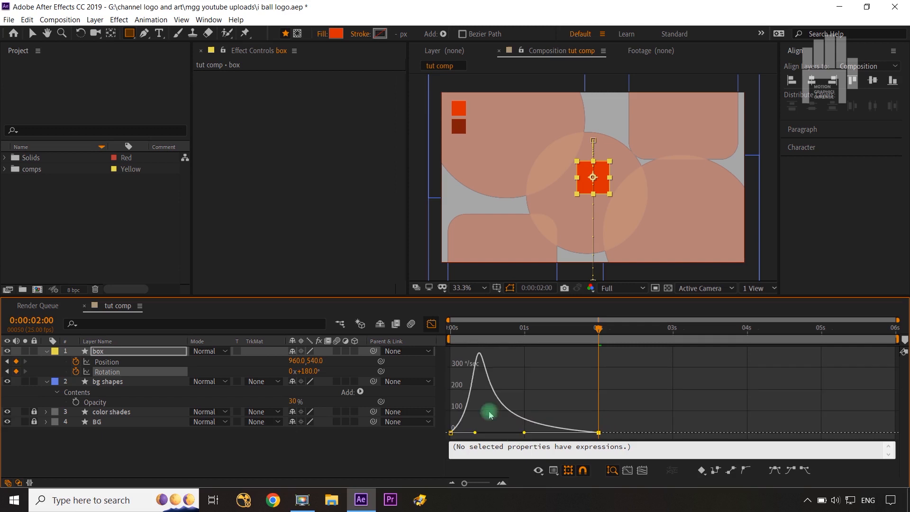
left_click(434, 327)
left_click(402, 459)
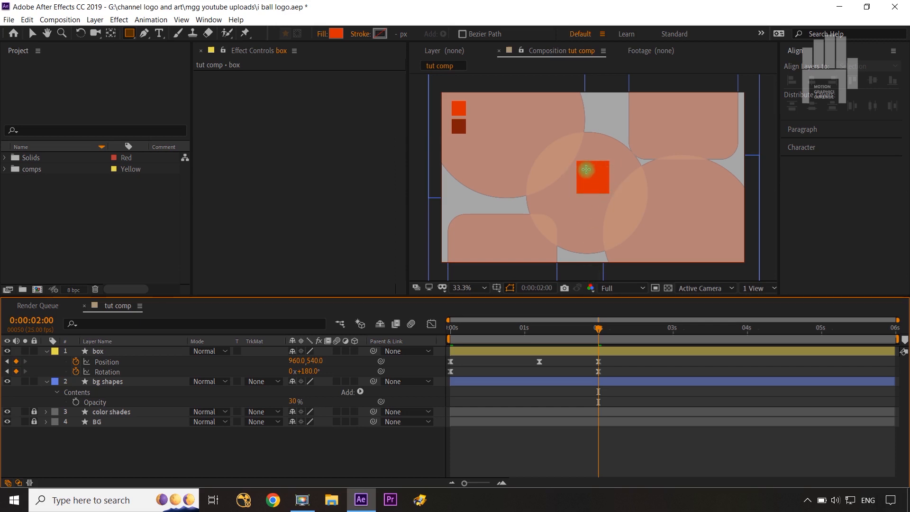
Add a Roundness keyframe to the box's Rectangle Path 1 at 2:00
left_click(47, 351)
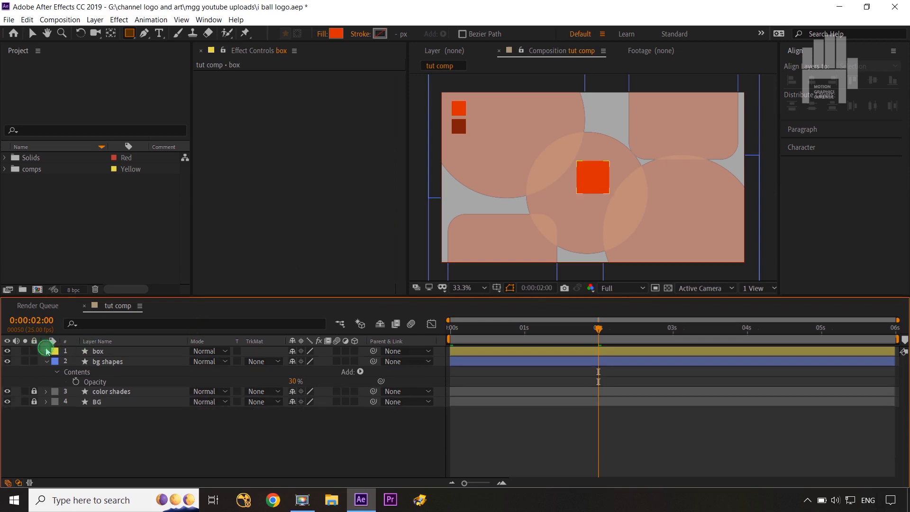
left_click(51, 374)
left_click(56, 362)
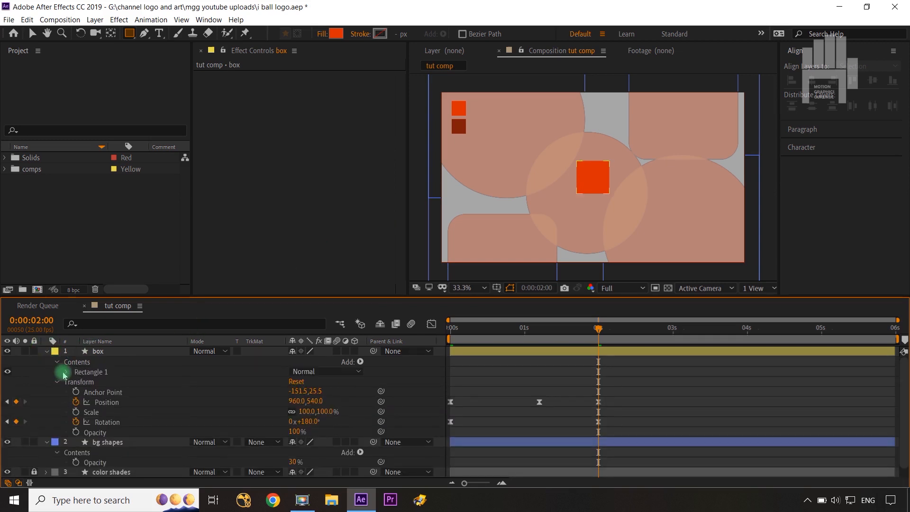
left_click(66, 372)
left_click(76, 383)
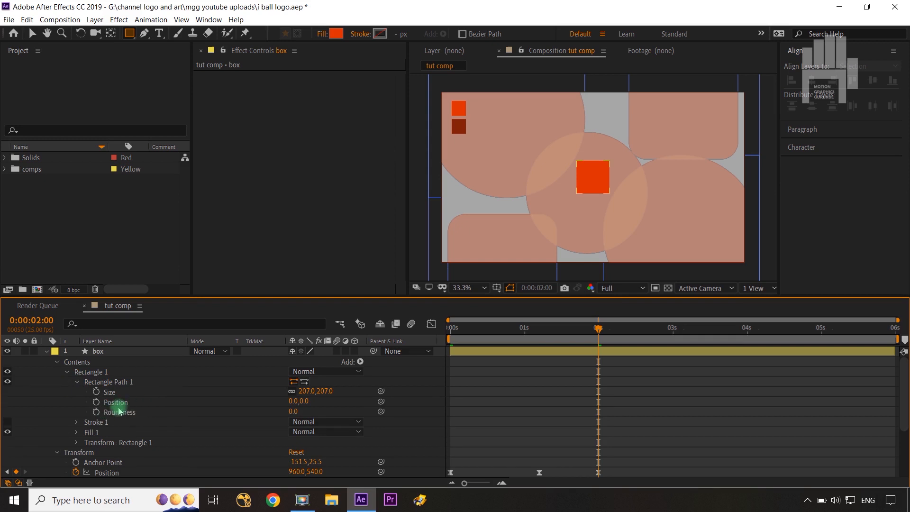
left_click(96, 412)
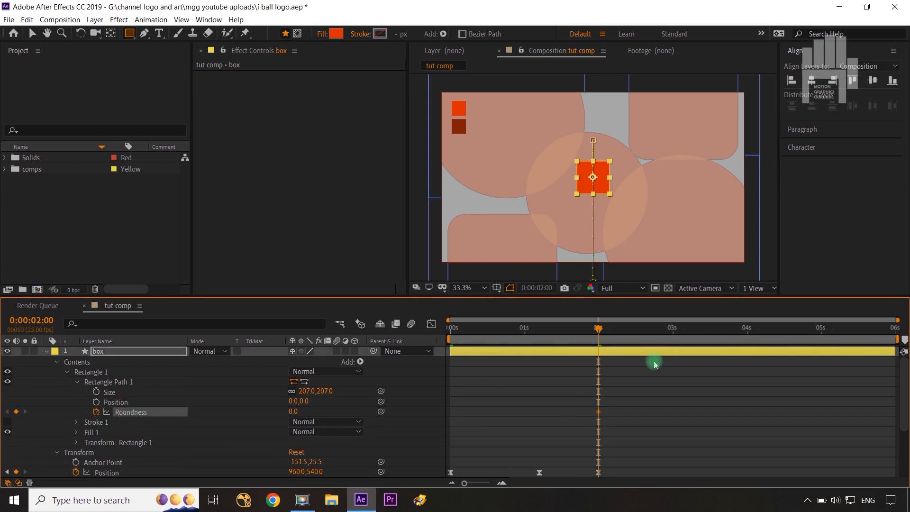
Set the box's rectangle Roundness to 100 at 0:00
key("Home")
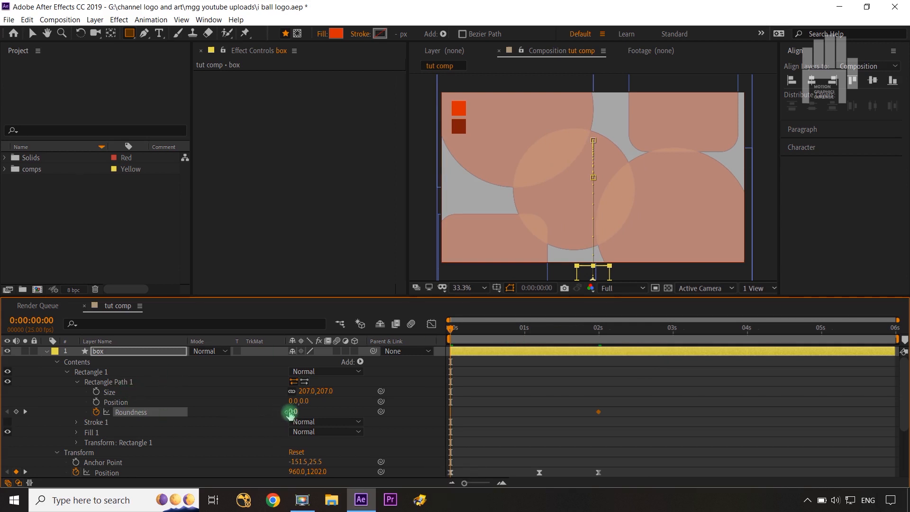
type("100")
left_click(341, 400)
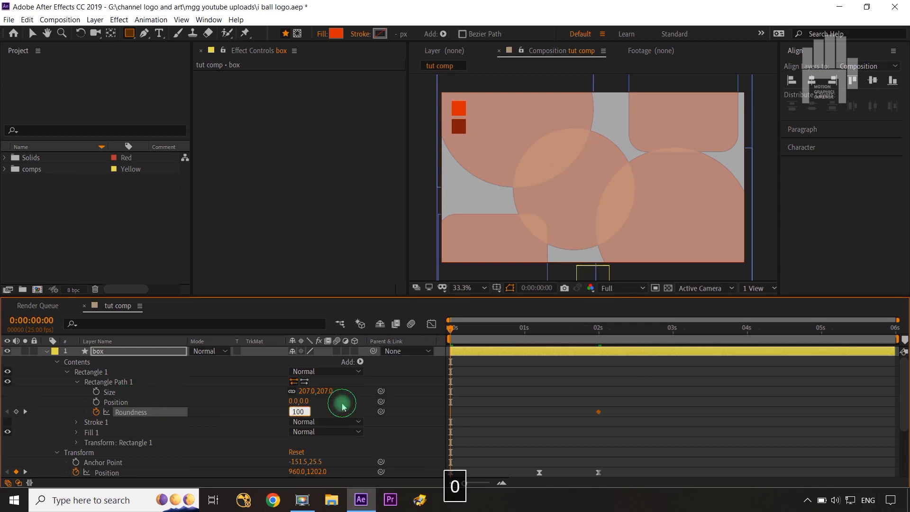
left_click(1, 300)
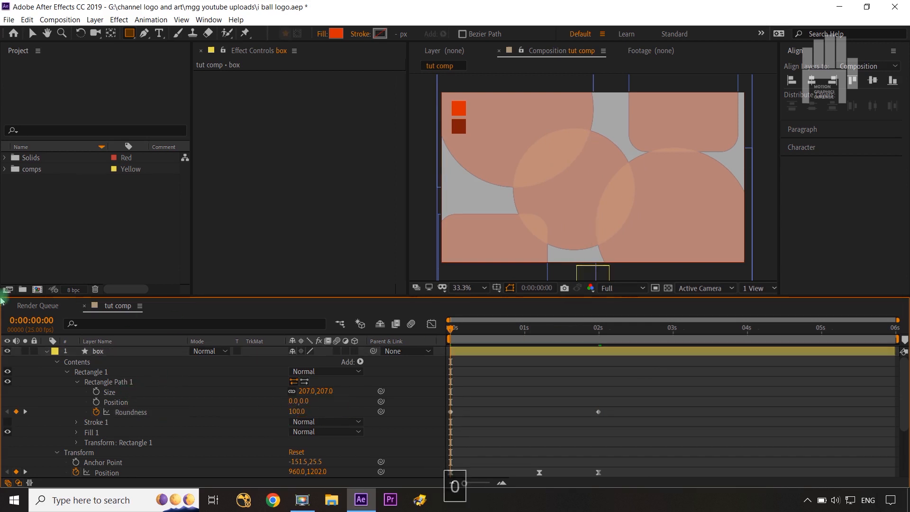
Show only the box layer's animated properties and apply Easy Ease to both Roundness keyframes
left_click(98, 350)
key("u")
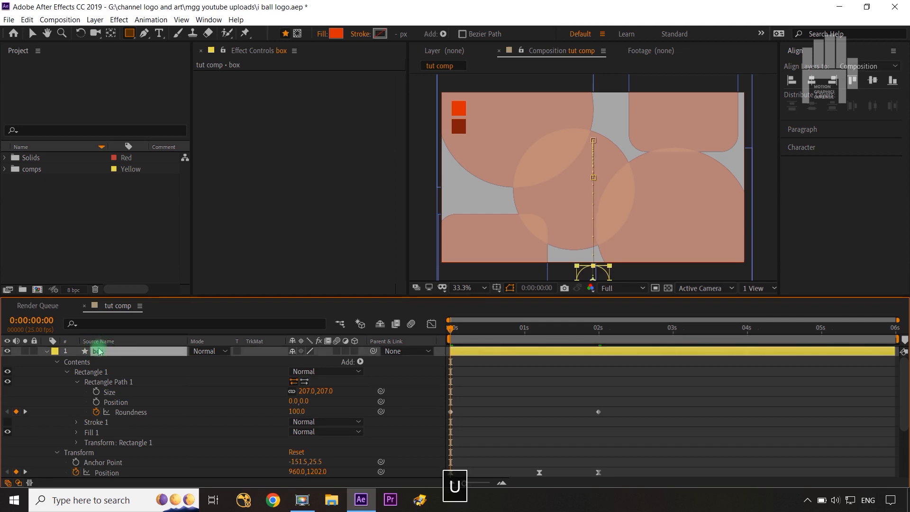
left_click(598, 372)
left_click_drag(615, 359, 439, 369)
key("F9")
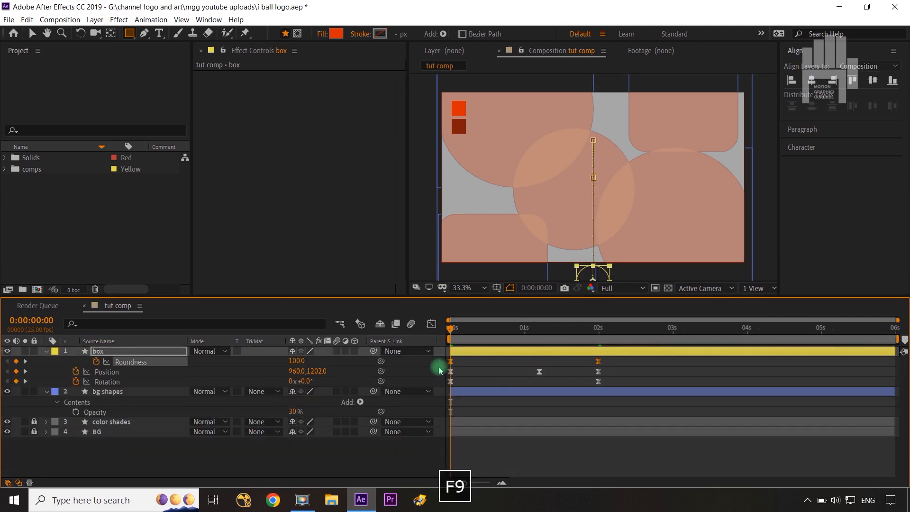
Reshape the box's Roundness speed graph so the change starts slowly and is fastest shortly before 2:00
left_click(432, 324)
left_click_drag(559, 346, 619, 374)
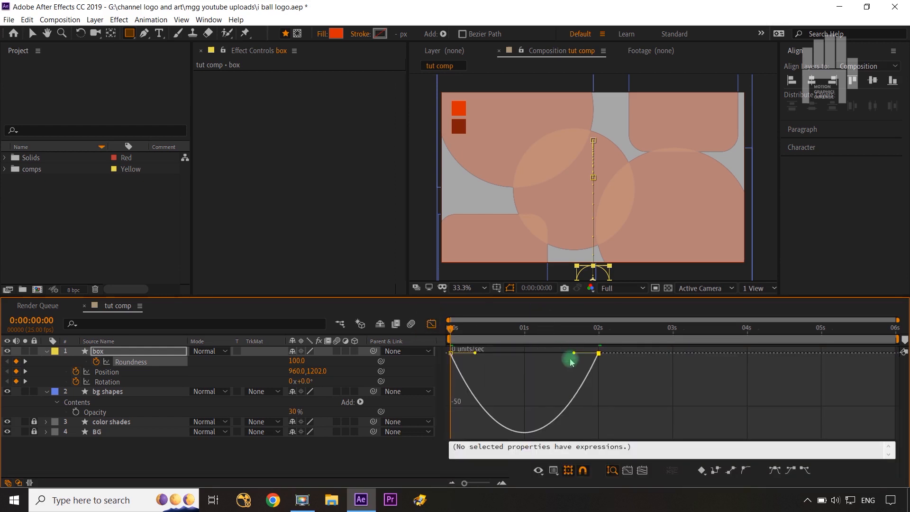
left_click_drag(574, 353, 541, 357)
key("ctrl+z")
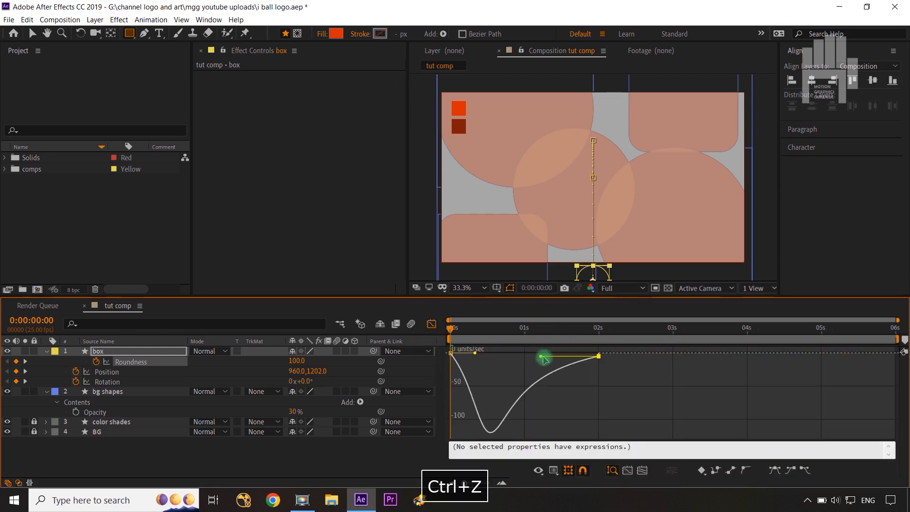
left_click_drag(475, 354, 512, 356)
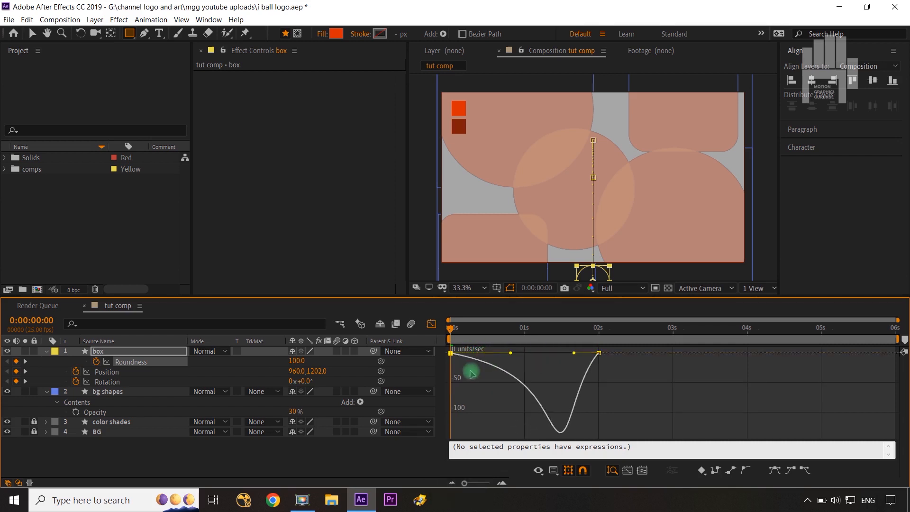
left_click(431, 323)
left_click(471, 367)
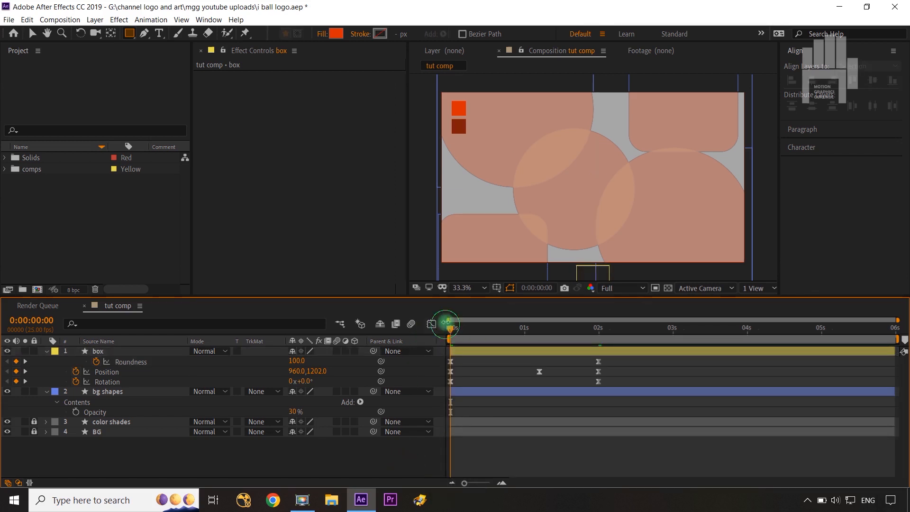
Preview the box's entrance animation from 0:00 to 1:05 and switch to the Selection tool
left_click_drag(454, 335, 544, 345)
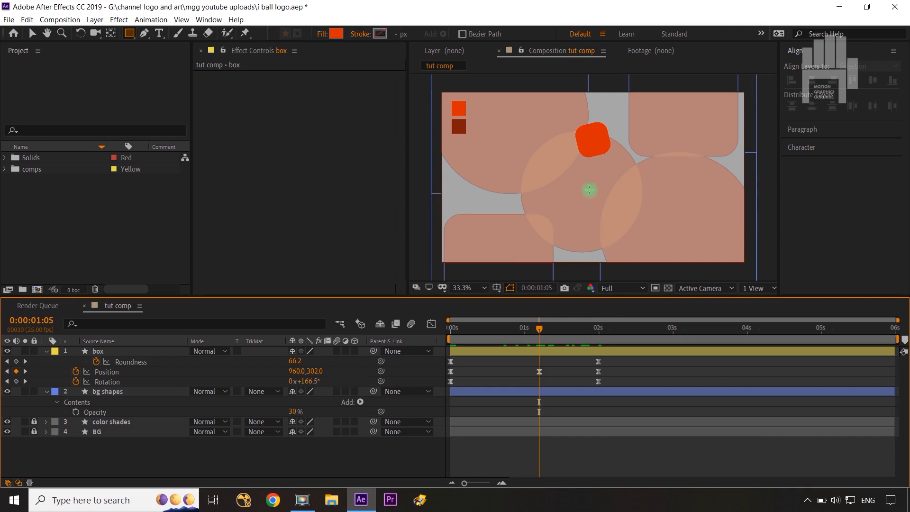
key("v")
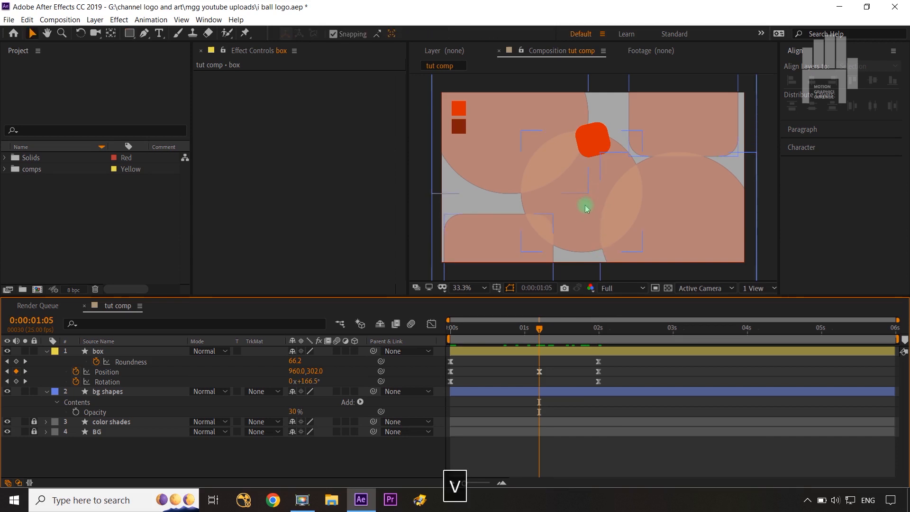
Draw a straight vertical path with the Pen tool from just below the box to just past the composition's bottom edge
left_click(145, 36)
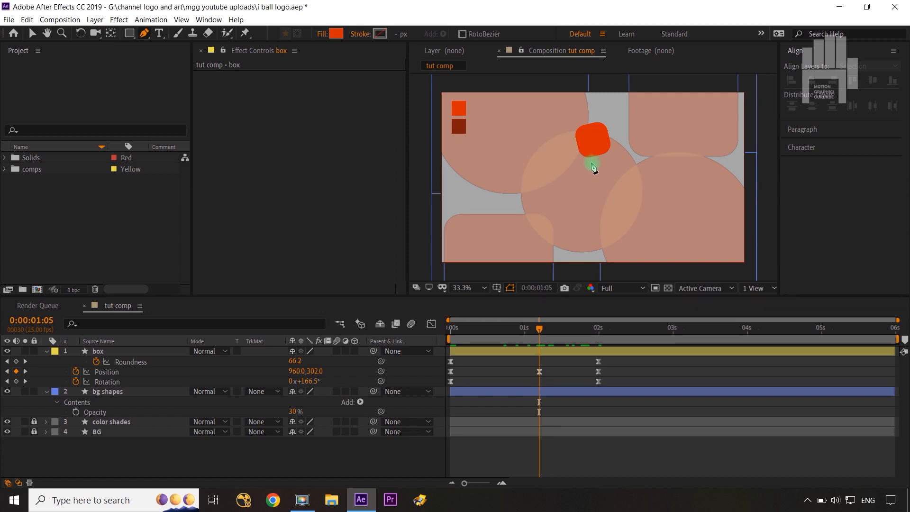
left_click(593, 166)
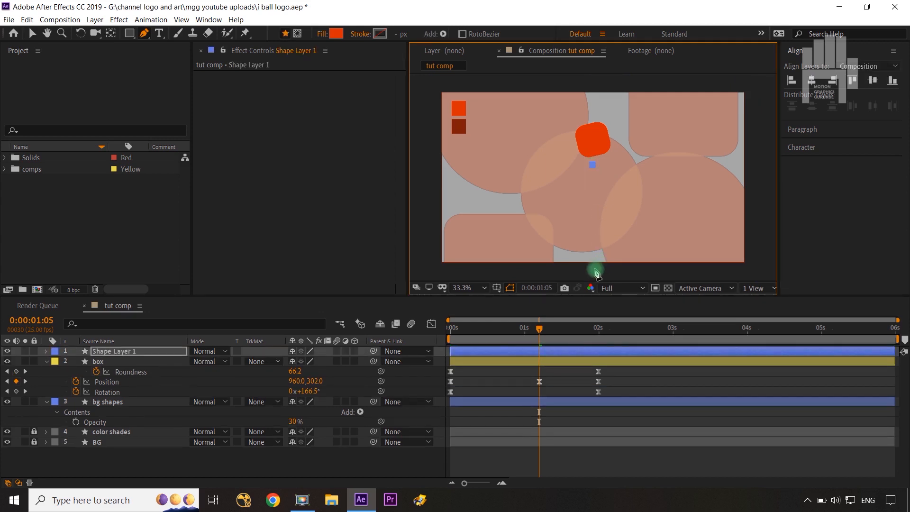
left_click(593, 270, "shift")
Set the new path's fill to None and its stroke color to the dark red swatch sampled from the canvas, 801D07
left_click(322, 34)
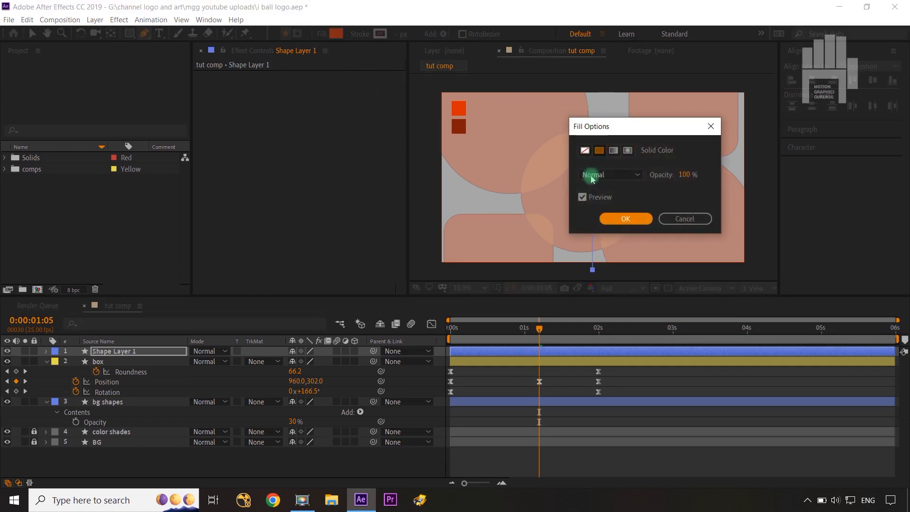
left_click(585, 150)
left_click(625, 219)
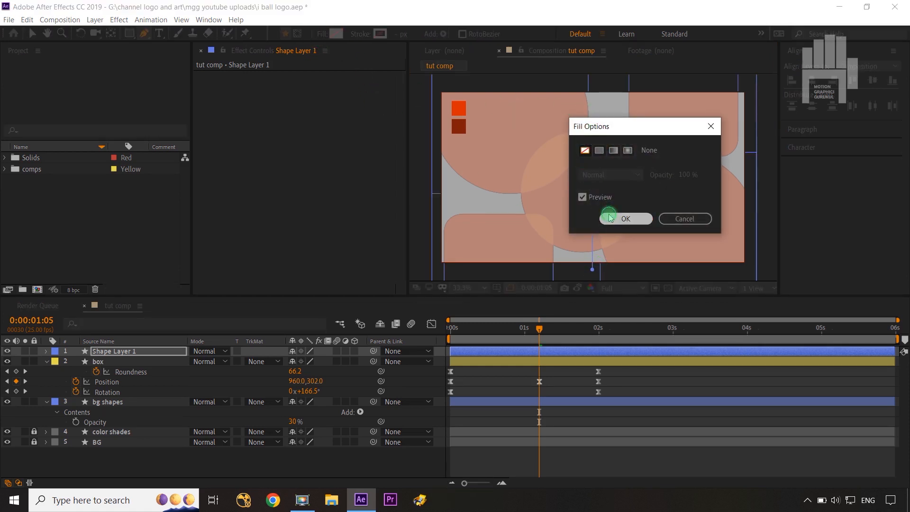
left_click(380, 33)
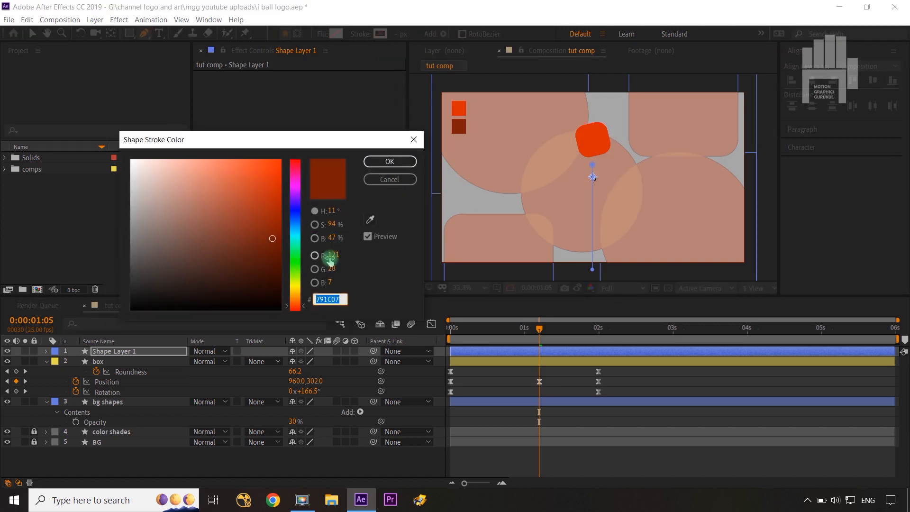
left_click(370, 219)
left_click(460, 127)
left_click(406, 162)
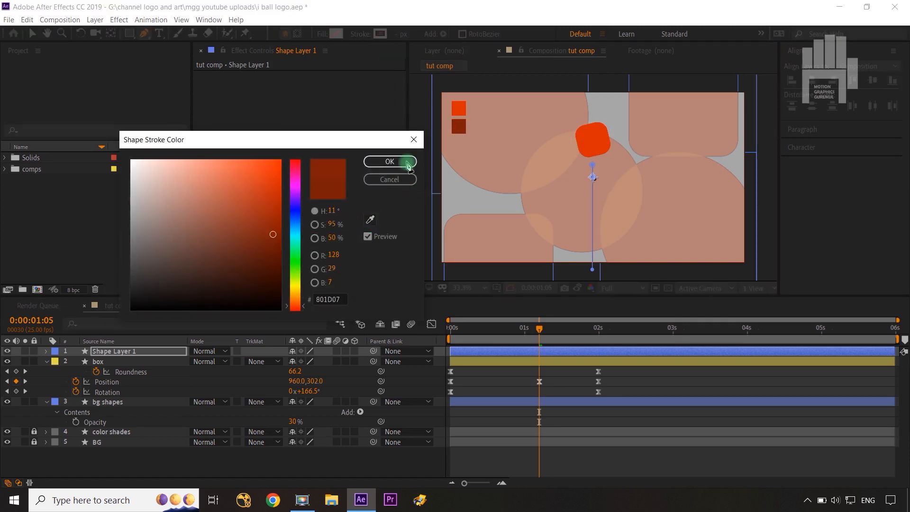
left_click(241, 322)
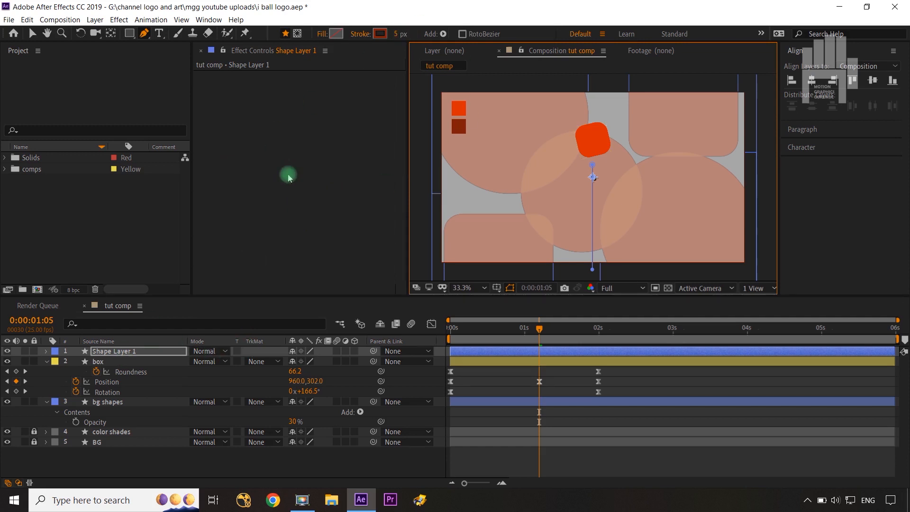
Rename the new shape layer to "stroke" and set its label color to pink
left_click(173, 355)
key("Return")
type("str")
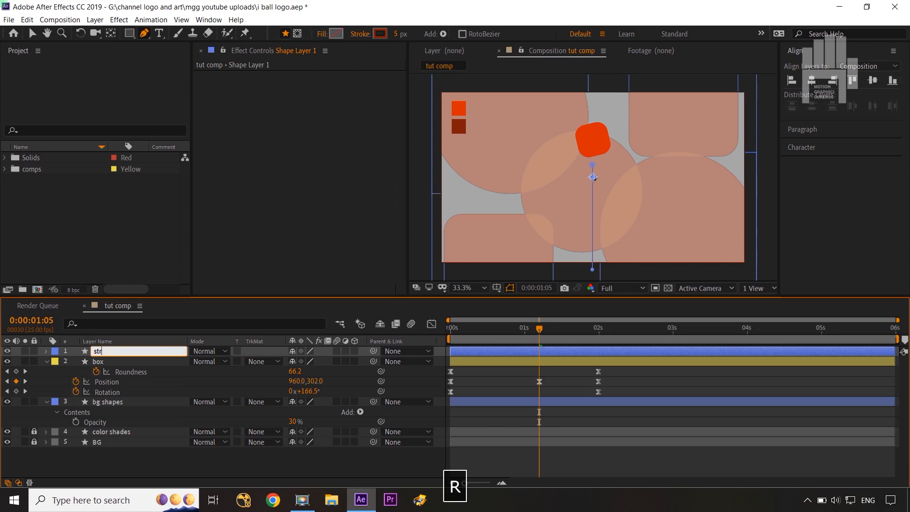
type("oke")
key("Return")
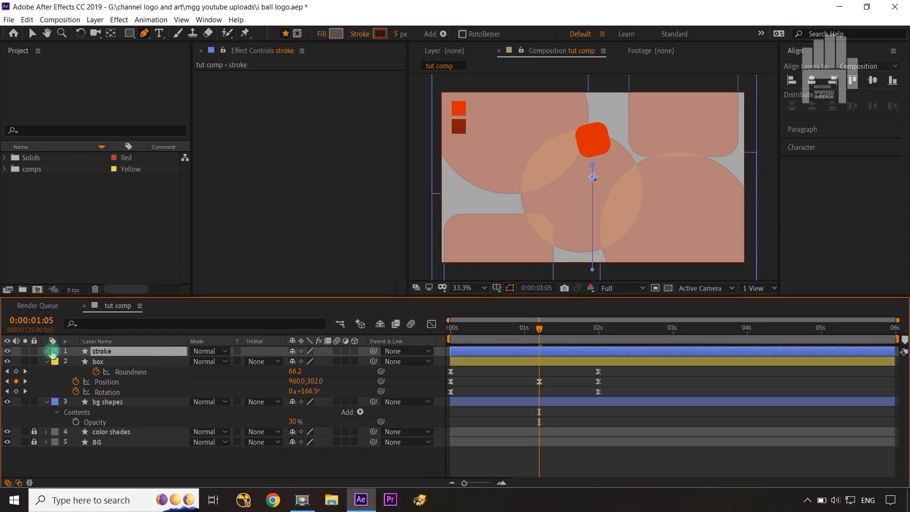
left_click(55, 350)
left_click(79, 316)
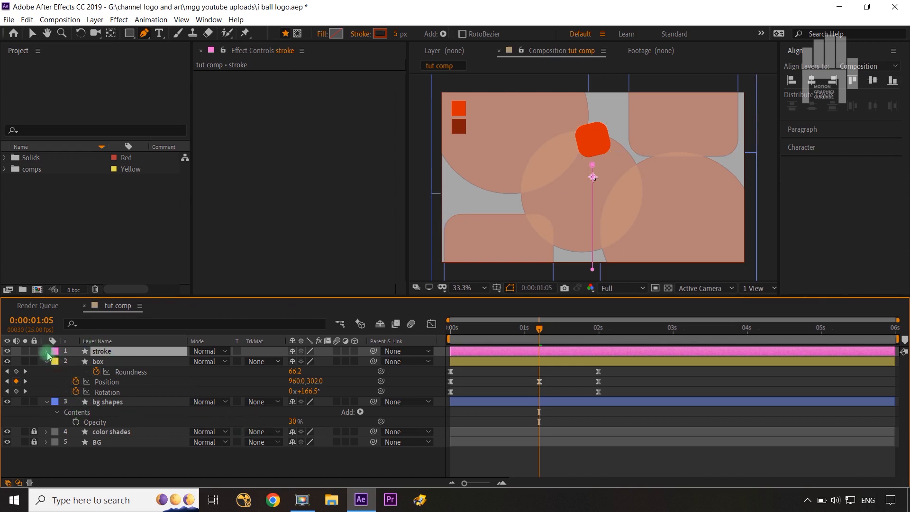
Add Trim Paths to the stroke layer and reveal its Start, End and Offset properties
left_click(360, 361)
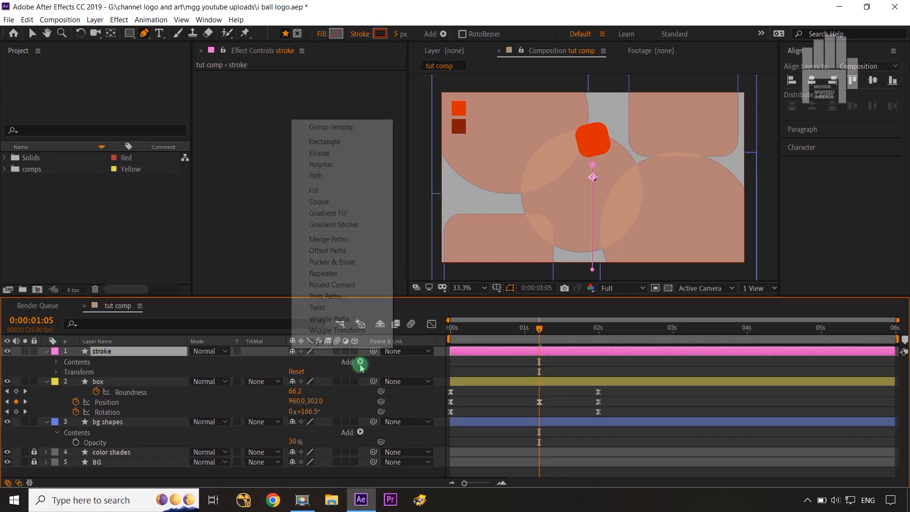
left_click(325, 296)
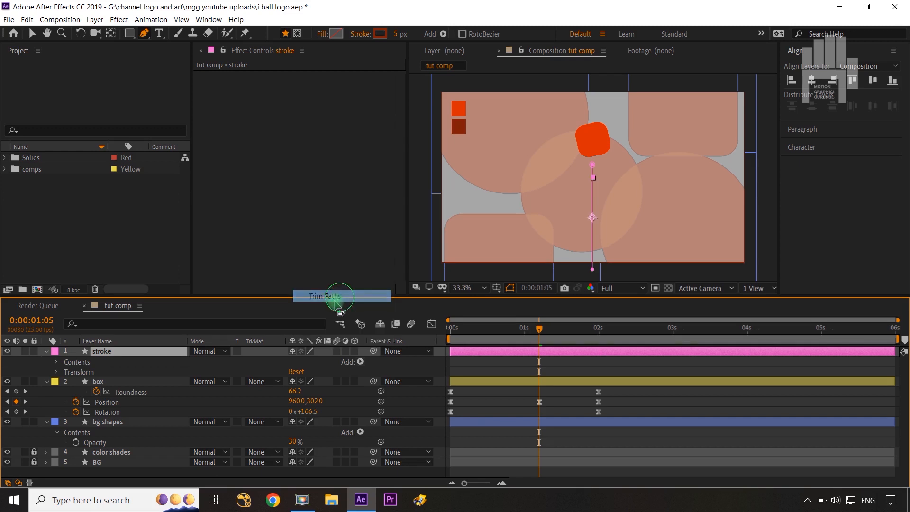
left_click(67, 382)
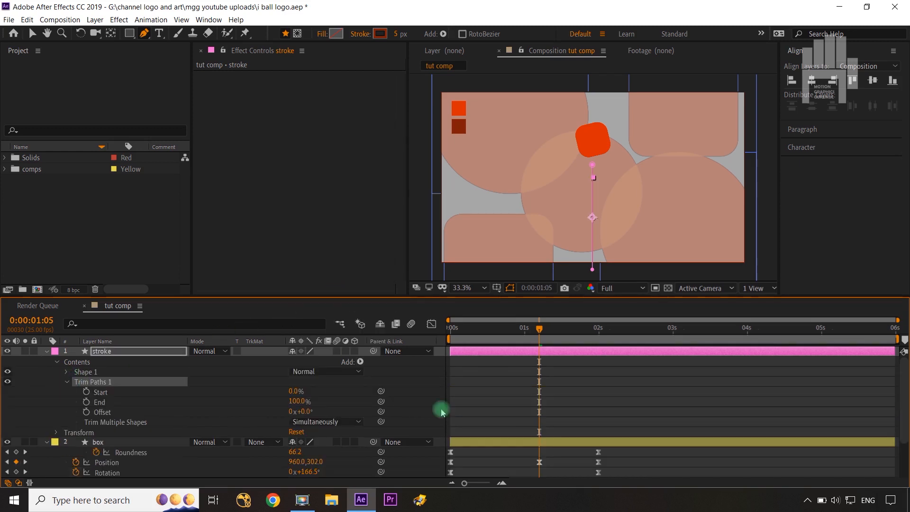
Keyframe the stroke layer's Trim Paths Start at 100% at 0:03
left_click_drag(539, 331, 435, 351)
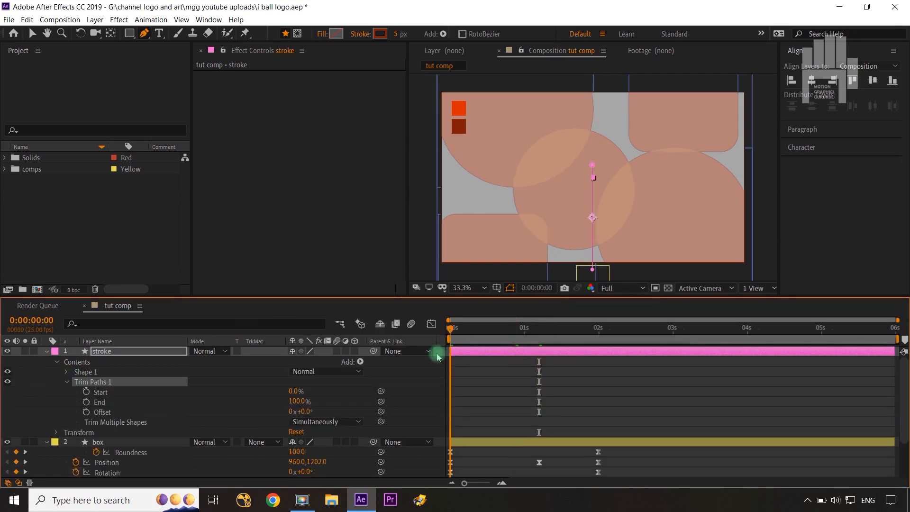
key("ctrl+Right")
key("ctrl+Right")
key("ctrl+Right")
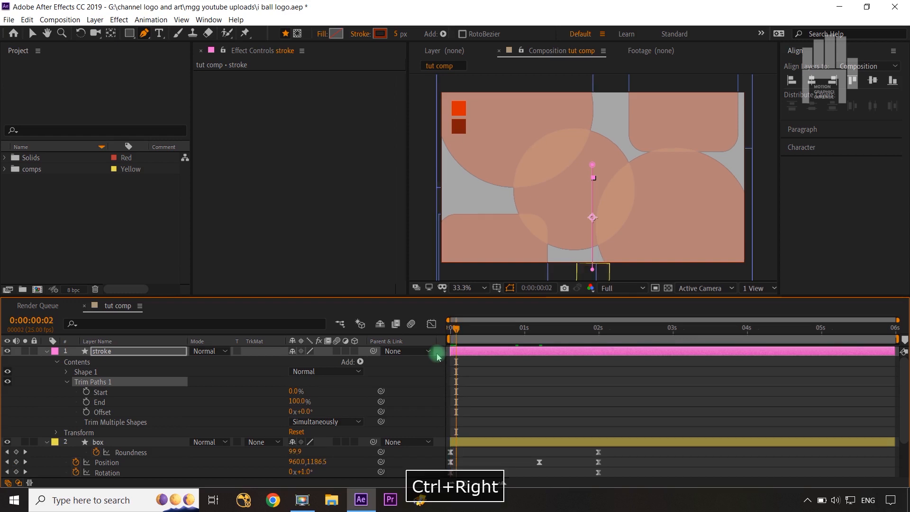
left_click(86, 392)
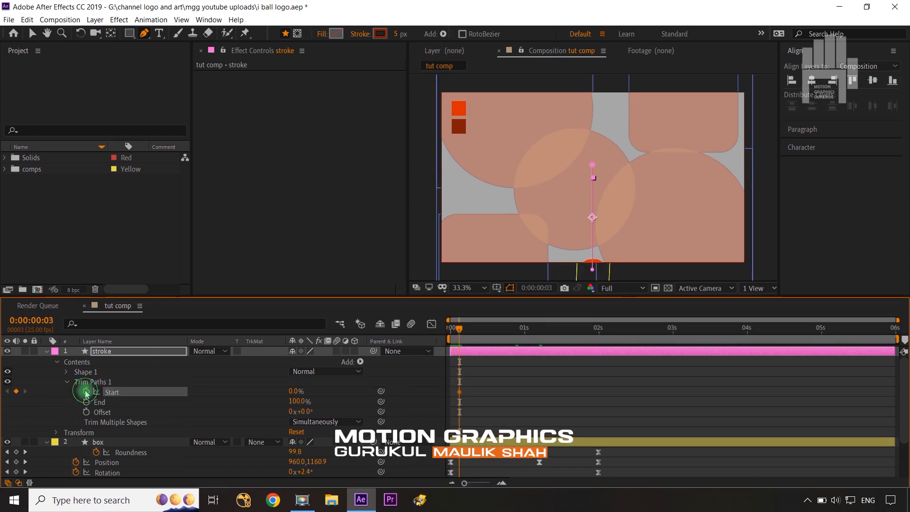
left_click_drag(306, 393, 365, 396)
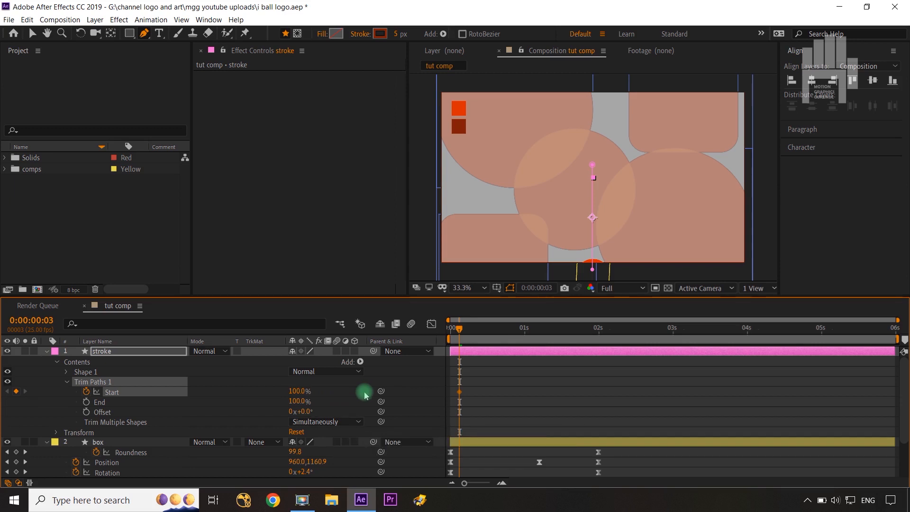
Set the stroke layer's Trim Paths Start to 0% at 1:01
left_click_drag(460, 330, 543, 342)
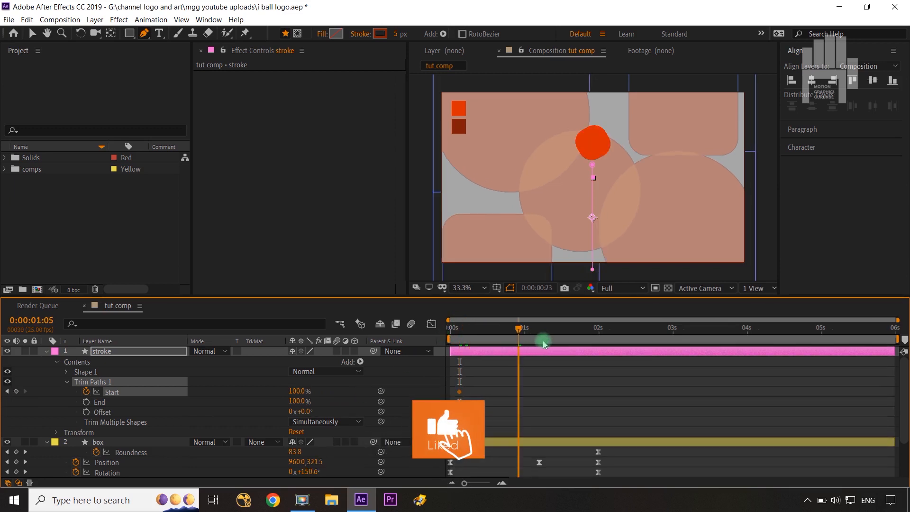
key("ctrl+Left")
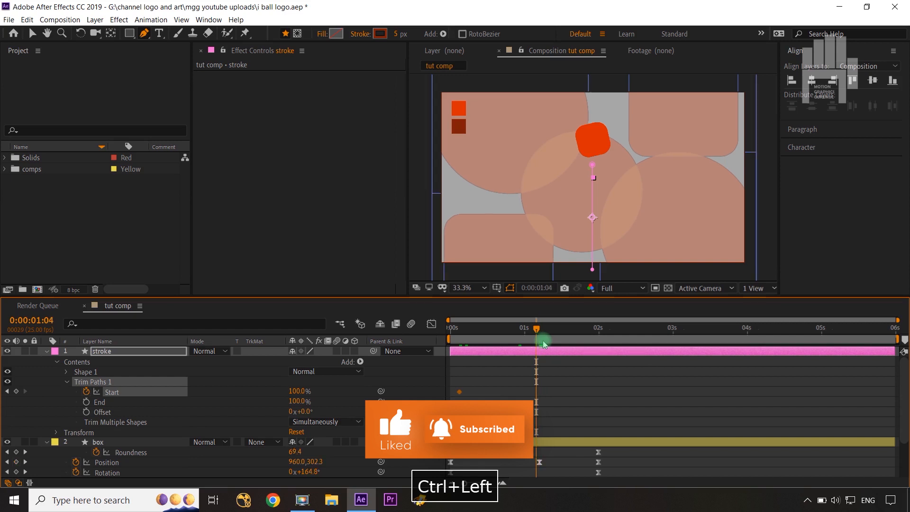
key("ctrl+Left")
key("ctrl+Left")
key("ctrl+Left")
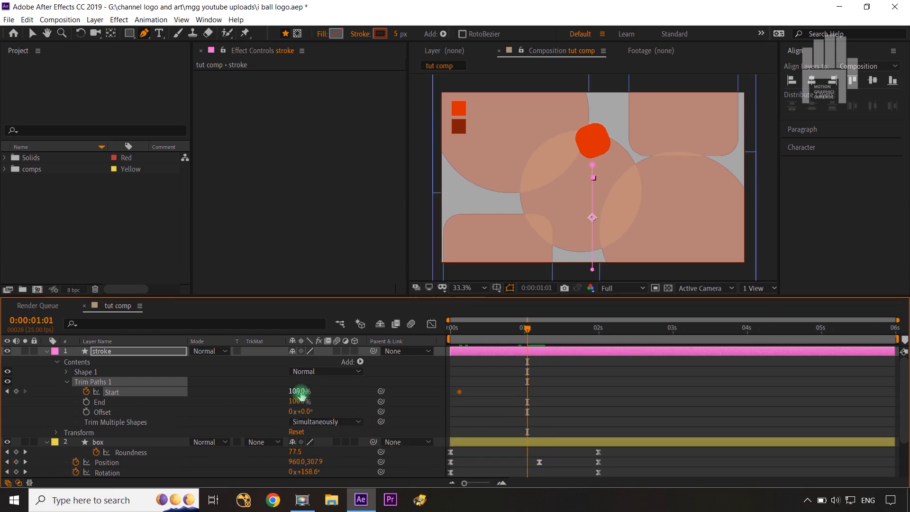
left_click_drag(301, 394, 223, 396)
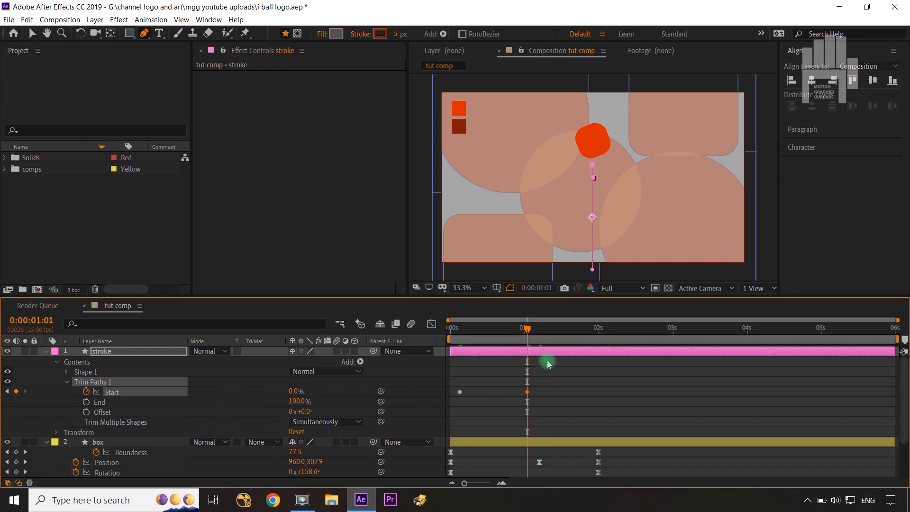
Keyframe the stroke layer's Trim Paths End at 0% at 1:05
left_click(541, 329)
left_click(270, 404)
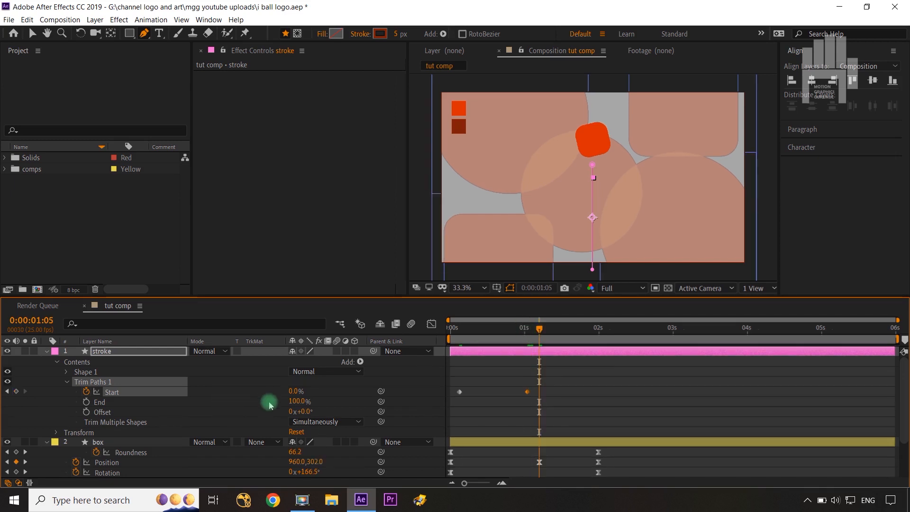
left_click_drag(298, 404, 209, 406)
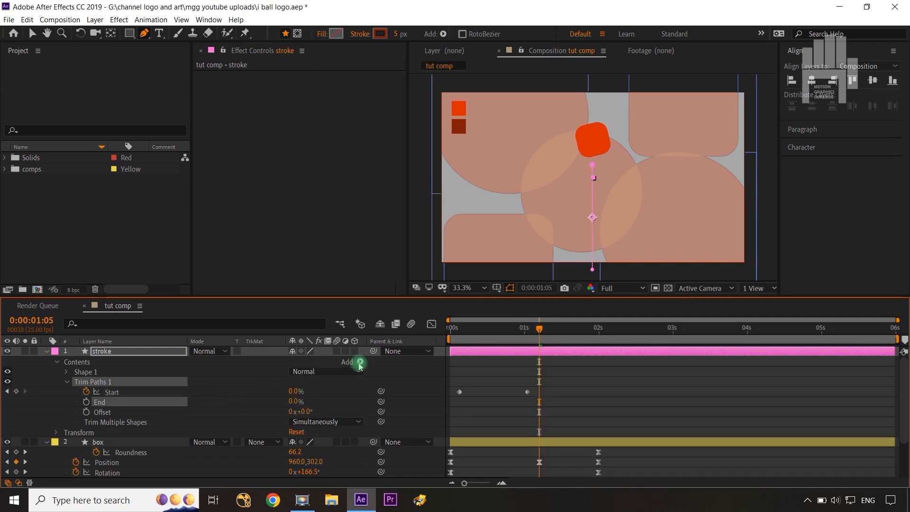
left_click(538, 332)
left_click(87, 403)
Set the stroke layer's Trim Paths End to 100% at 0:08
left_click_drag(539, 331, 459, 360)
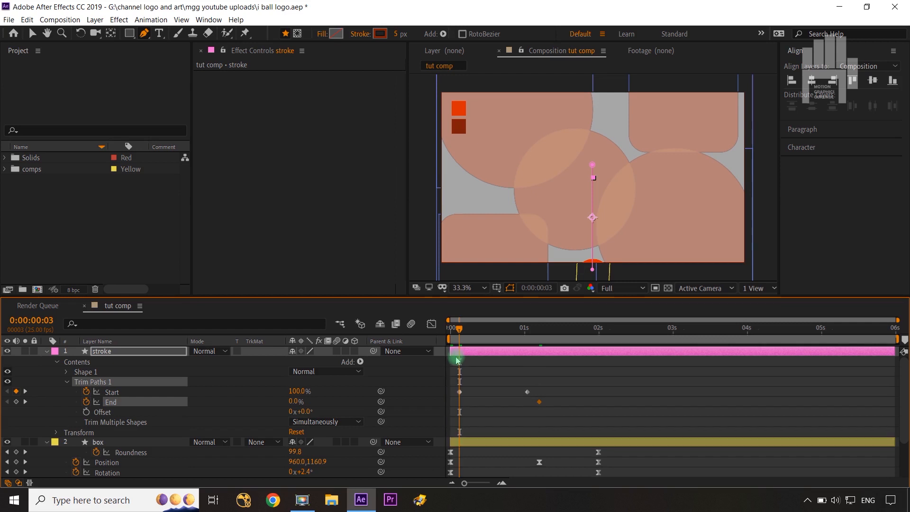
key("ctrl+Right")
key("ctrl+Right")
key("ctrl+Right")
key("ctrl+Right")
key("ctrl+Right")
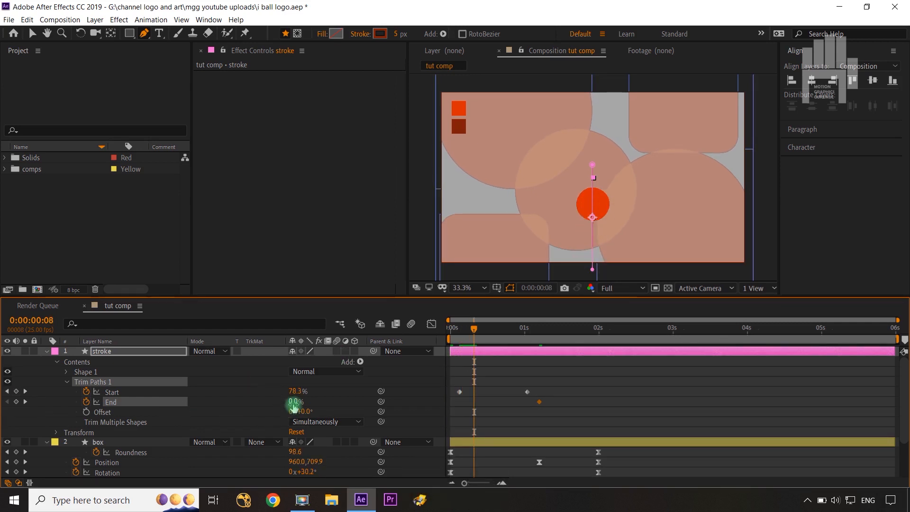
left_click_drag(294, 402, 344, 402)
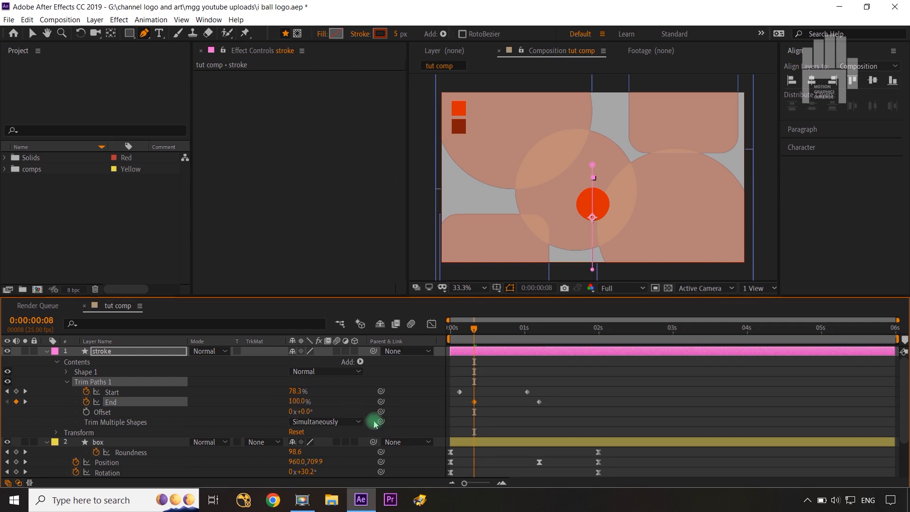
Apply Easy Ease to all Trim Paths Start and End keyframes and reshape their speed graph to start fast and slow toward the last keyframes
left_click_drag(571, 386, 456, 406)
key("F9")
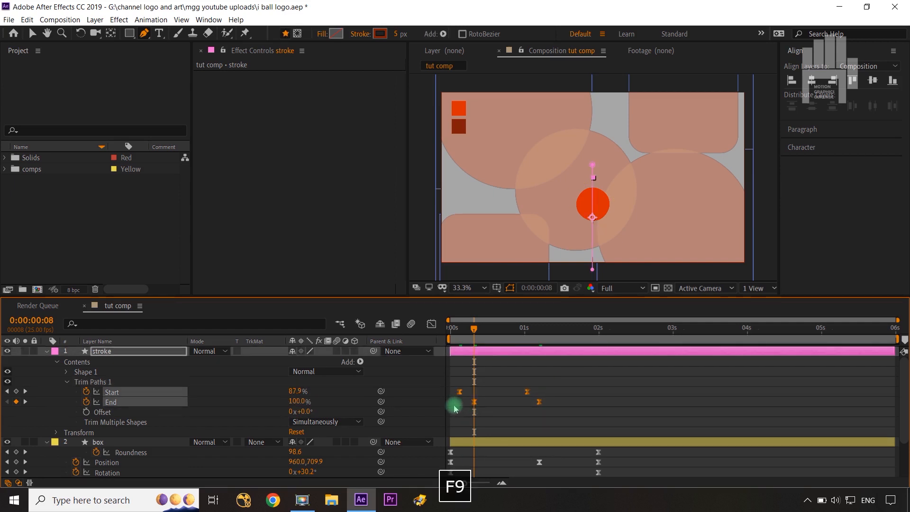
left_click(434, 325)
left_click_drag(576, 390, 494, 362)
left_click(432, 324)
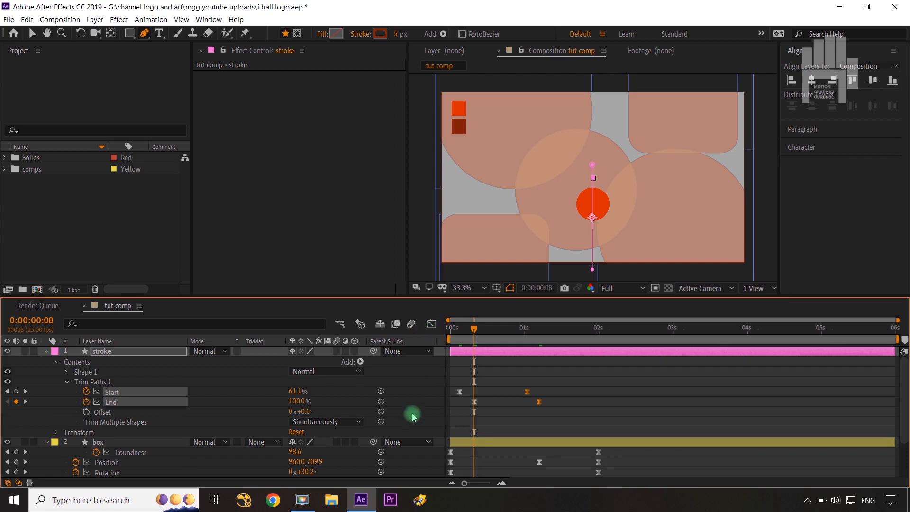
Collapse the stroke layer and duplicate it twice
left_click(44, 353)
left_click(127, 351)
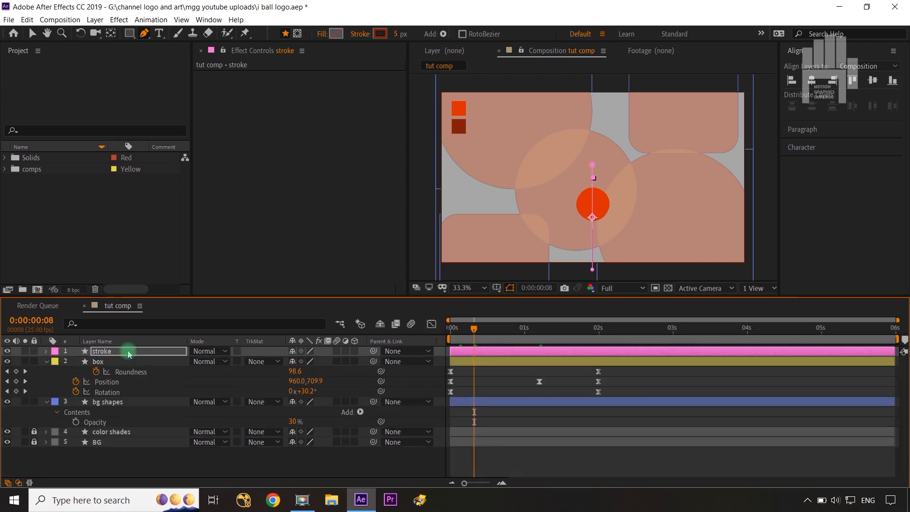
key("ctrl+d")
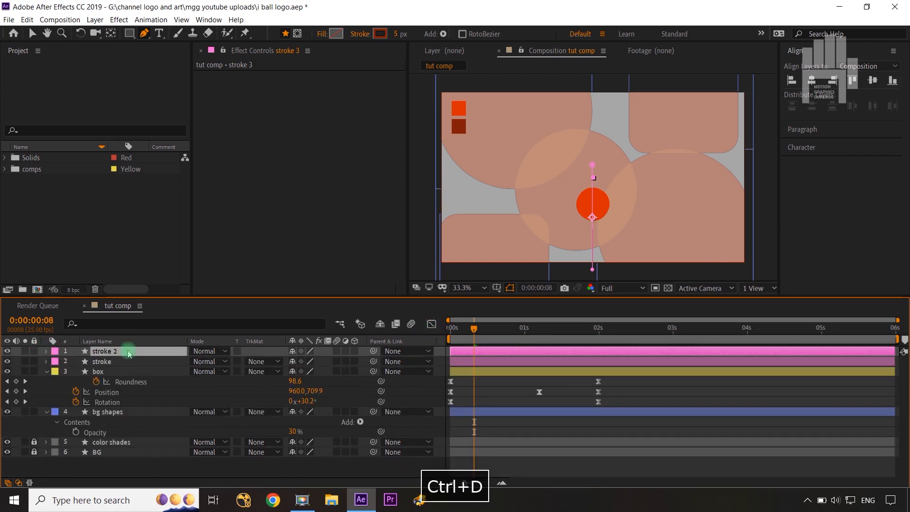
key("ctrl+d")
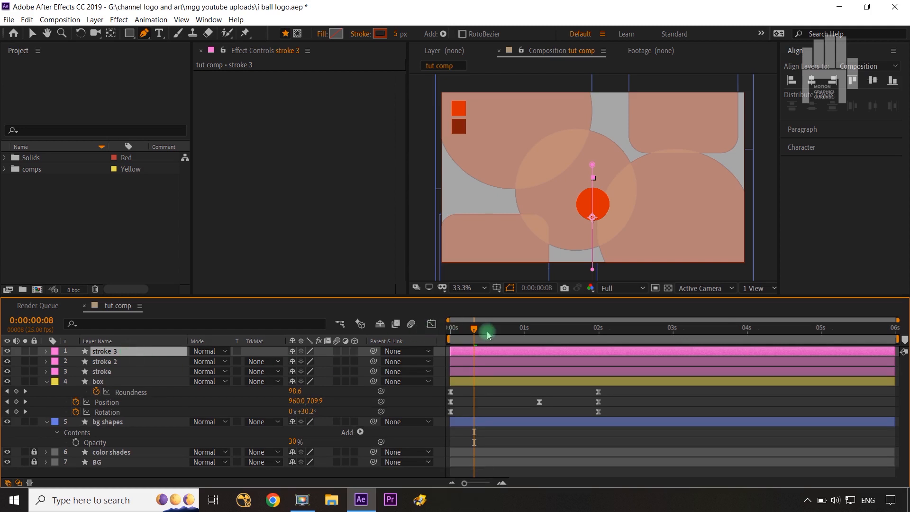
At 0:14, offset the stroke 3 layer to the right and down by setting its Position to 975.0, 830.5
left_click_drag(476, 333, 494, 377)
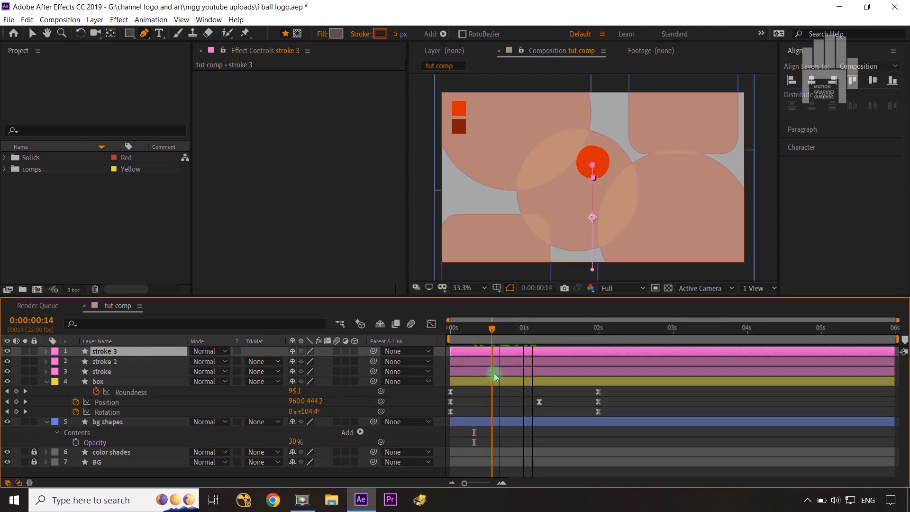
key("p")
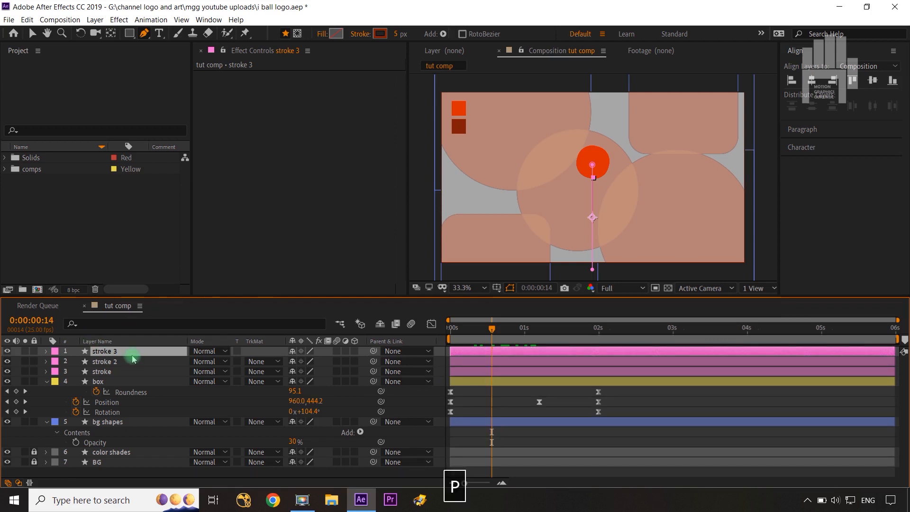
left_click(297, 360)
left_click_drag(297, 360, 335, 362)
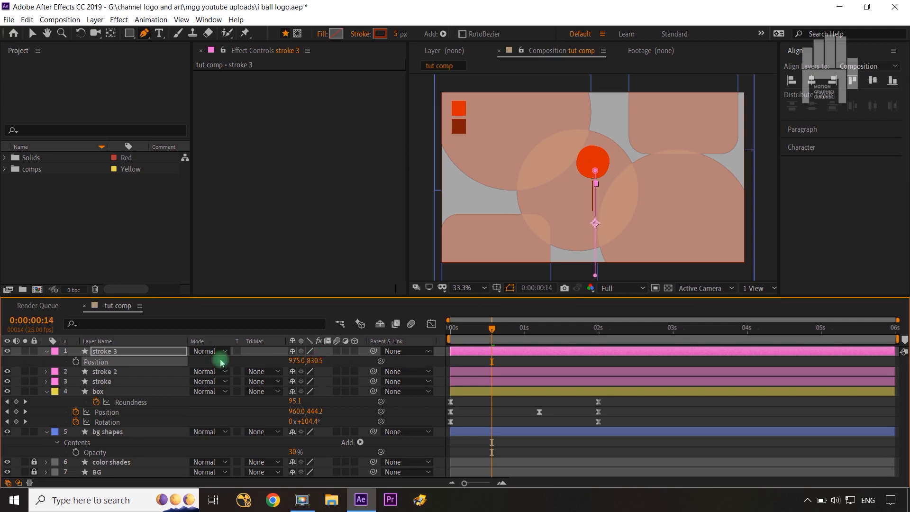
Offset the stroke 2 layer to the left and down by setting its Position to 926.0, 824.5
left_click(118, 372)
key("p")
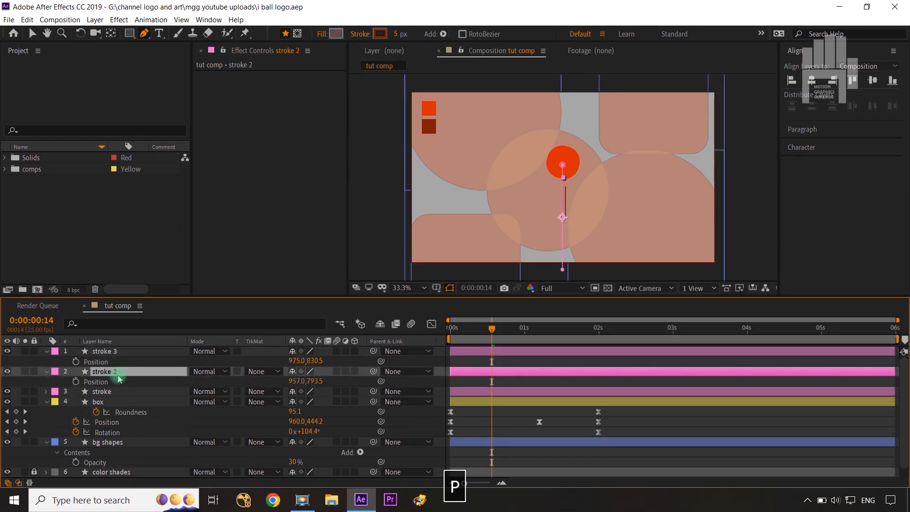
left_click_drag(294, 381, 278, 382)
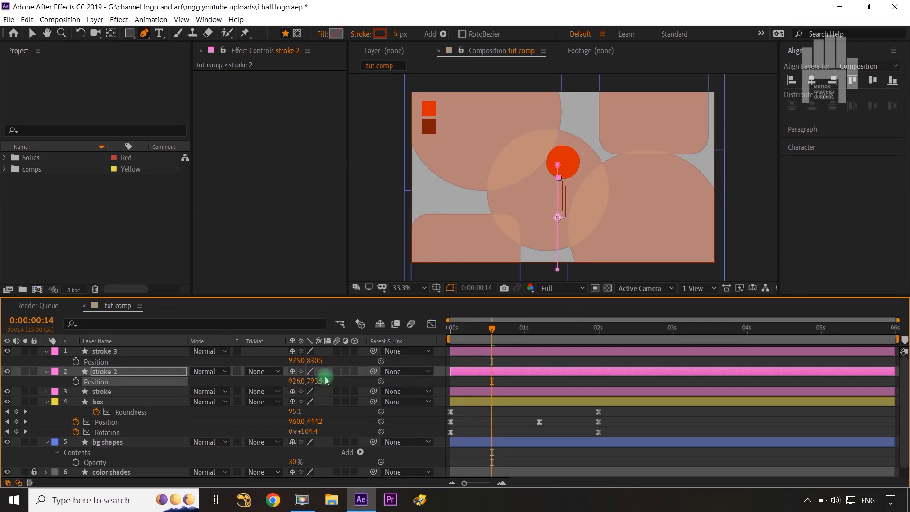
mouse_move(325, 381)
left_mouse_down()
mouse_move(360, 379)
mouse_move(340, 381)
left_mouse_up()
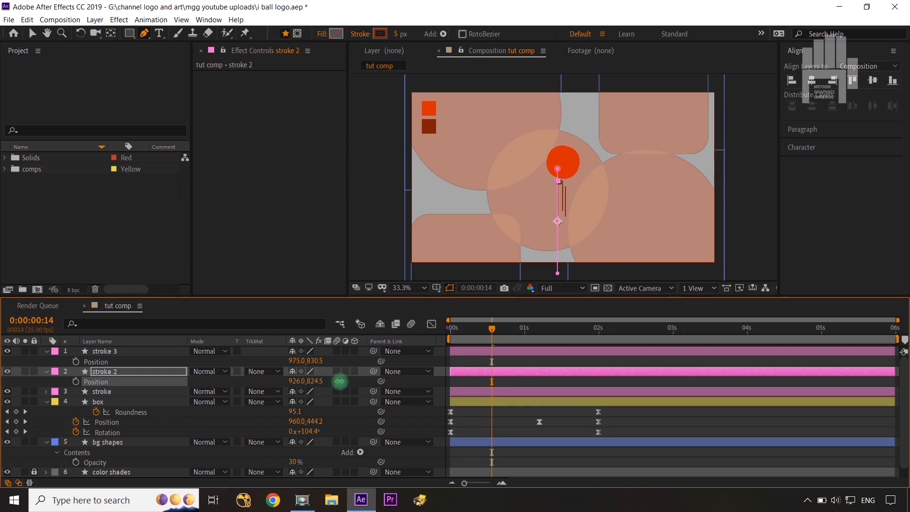
left_click(419, 379)
Scrub through the stroke animation up to 0:02:02 and collapse all expanded layers in the timeline
left_click_drag(497, 327, 452, 339)
left_click_drag(484, 334, 604, 349)
left_click(47, 351)
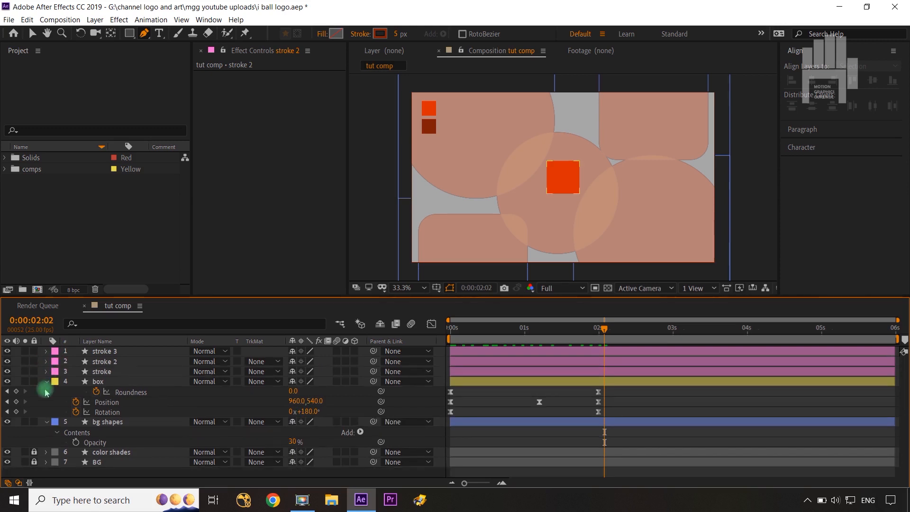
left_click(46, 383)
left_click(46, 392)
left_click(119, 454)
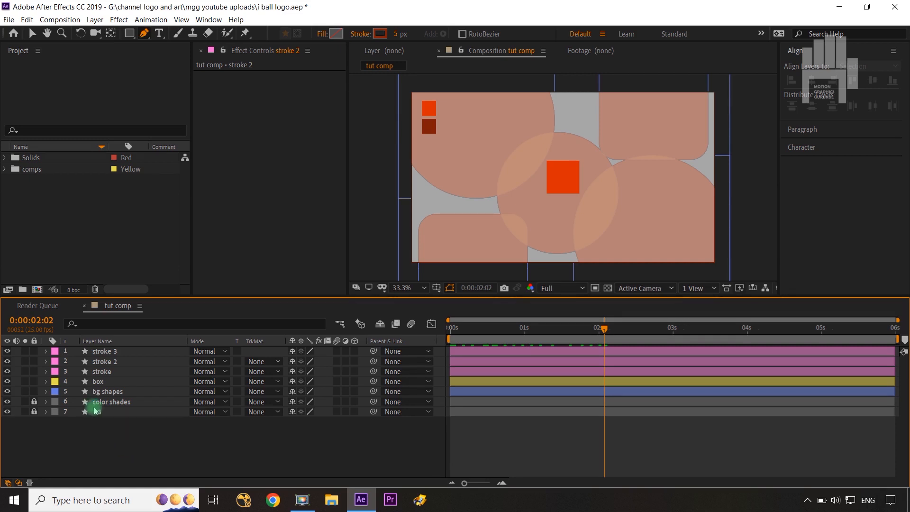
Reveal the box layer's Position property and go to its last keyframe at 0:02:00
left_click(118, 381)
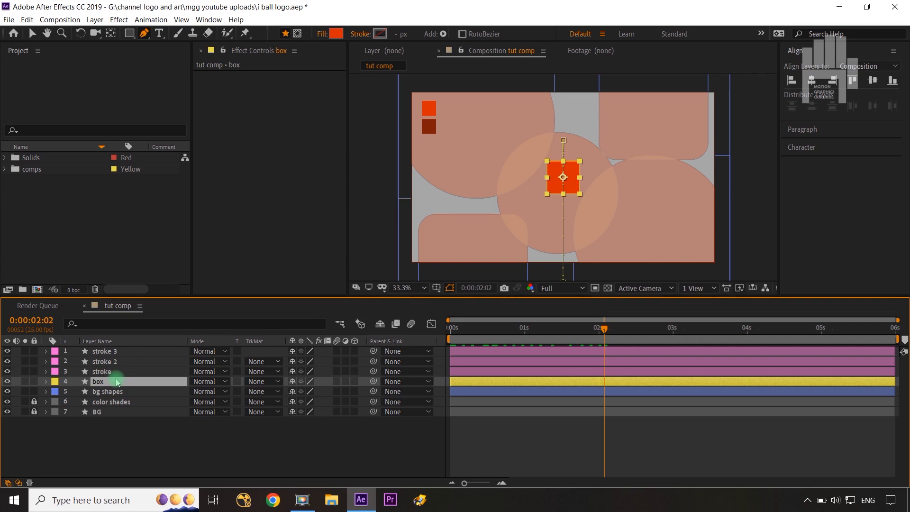
key("p")
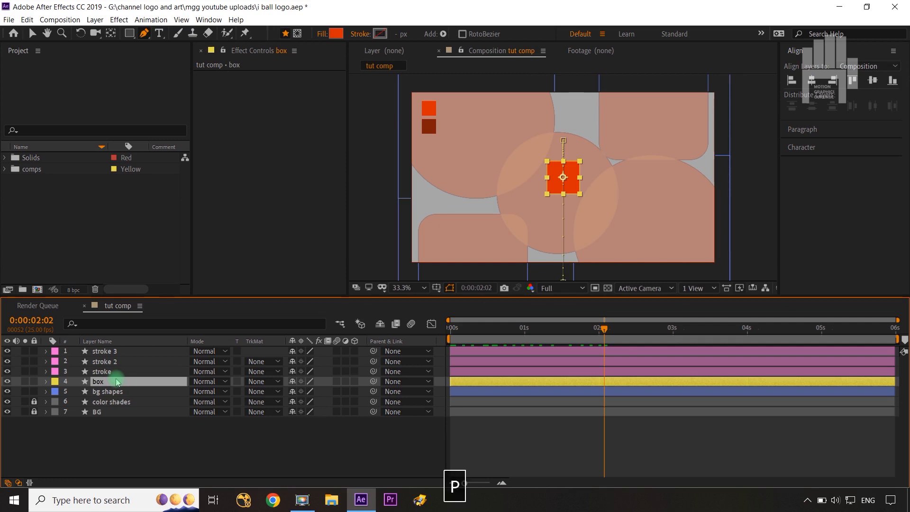
left_click(7, 392)
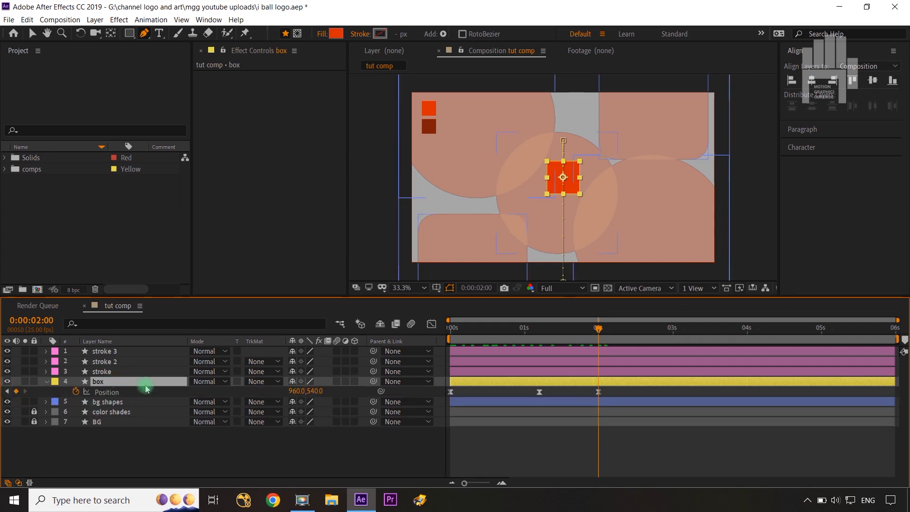
Add a null object, place it directly above the box layer and give it a yellow label
right_click(143, 381)
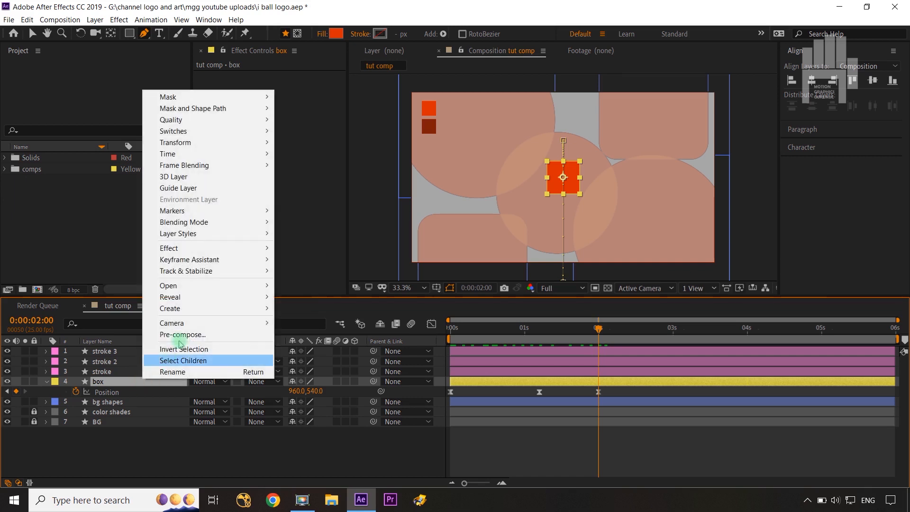
right_click(209, 451)
mouse_move(264, 336)
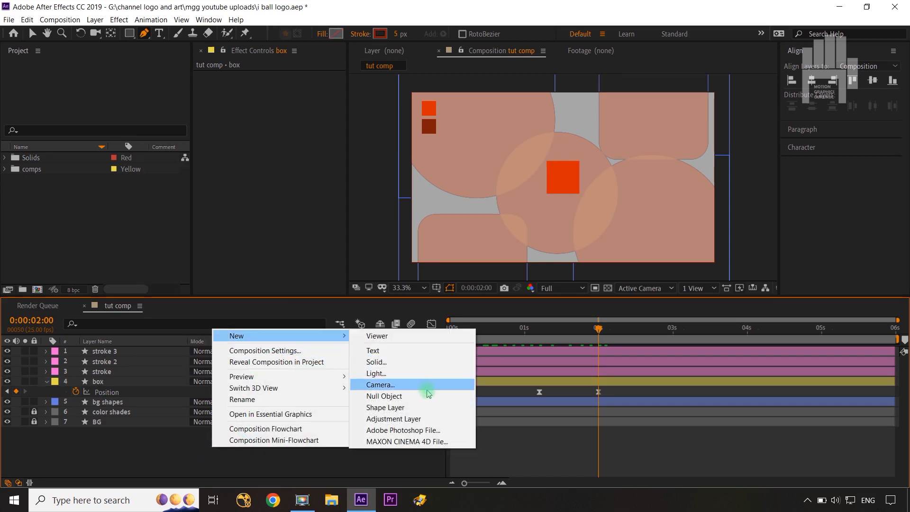
left_click(418, 399)
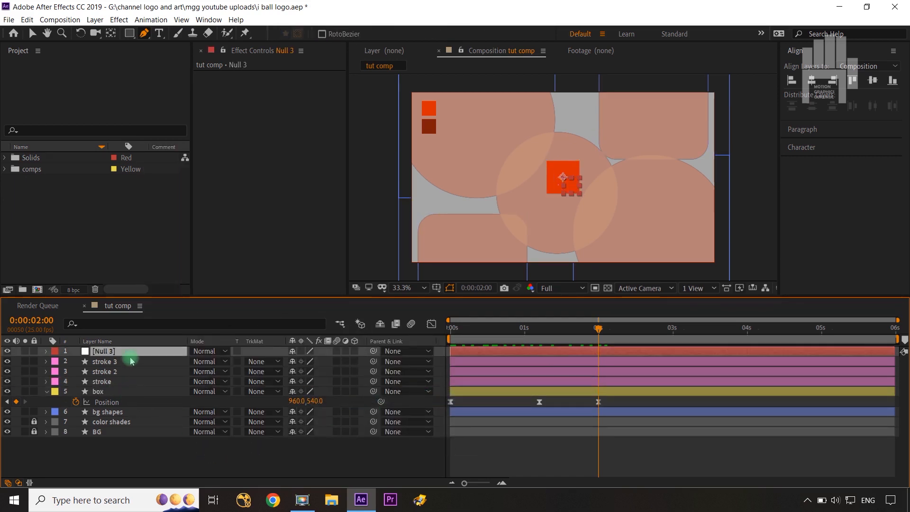
left_click_drag(131, 353, 56, 390)
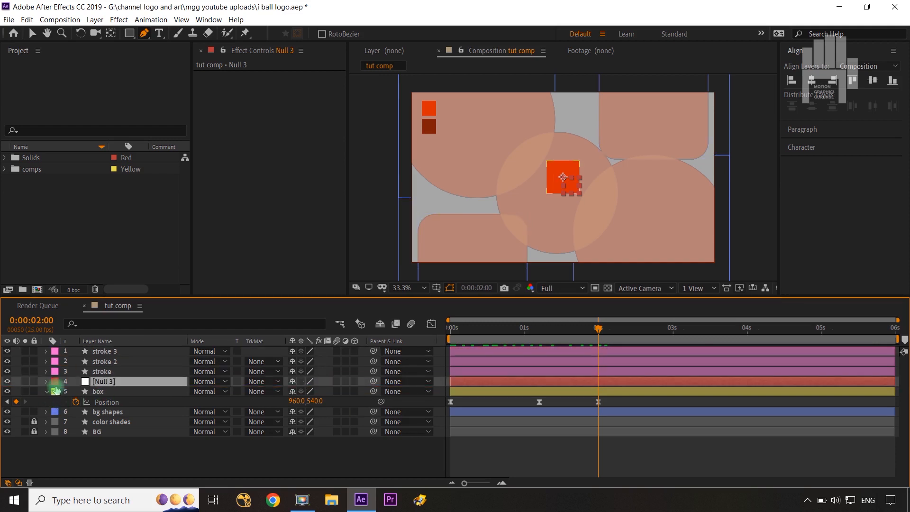
left_click(55, 383)
left_click(75, 226)
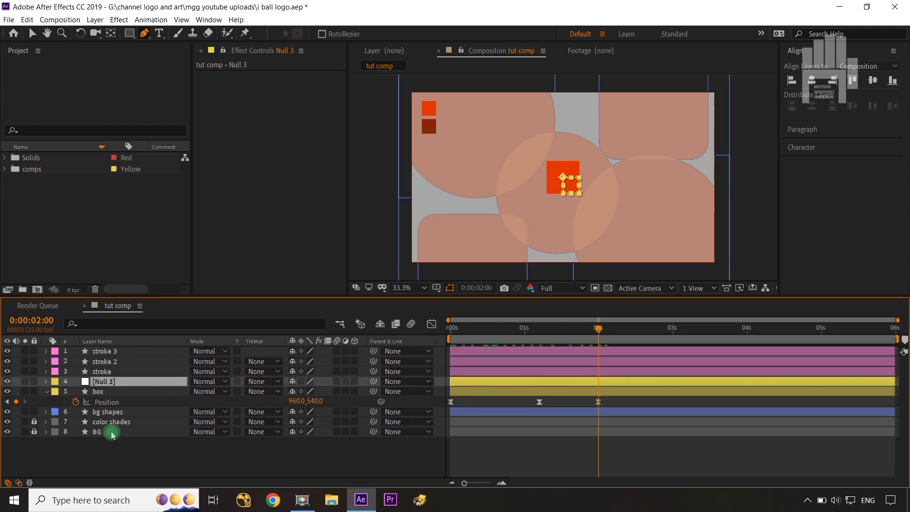
Reveal the null's Position and Rotation, and delete the null layer
key("p")
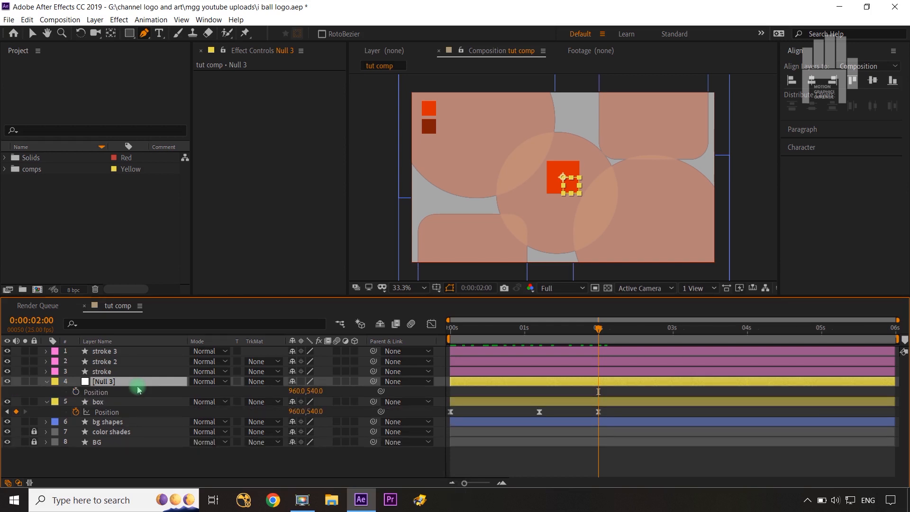
key("shift+r")
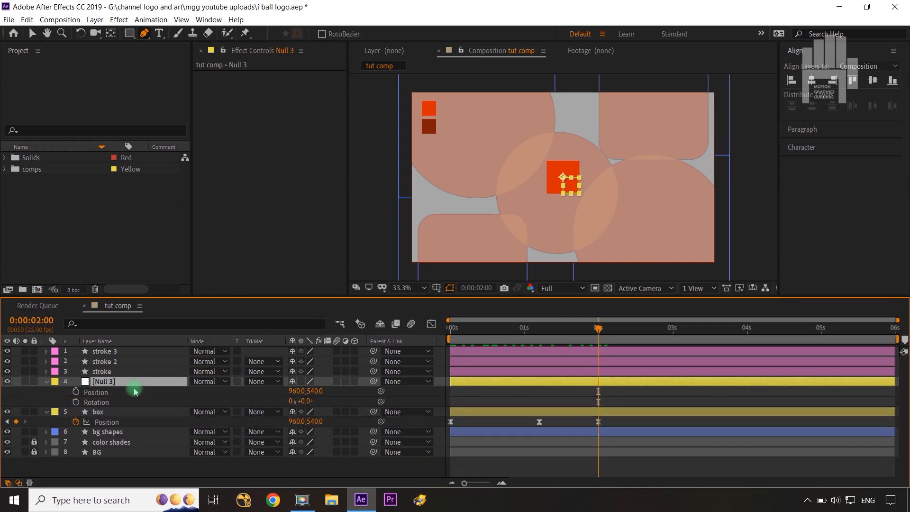
key("BackSpace")
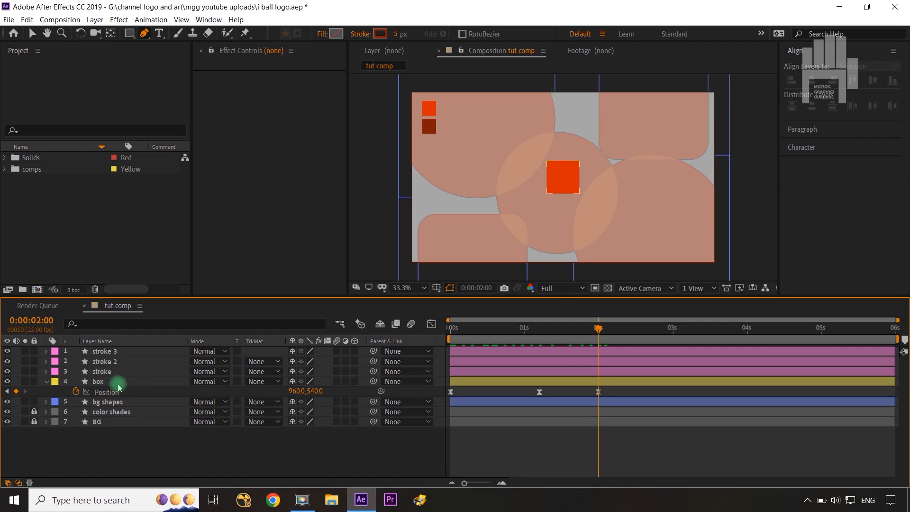
key("ctrl+shift+z")
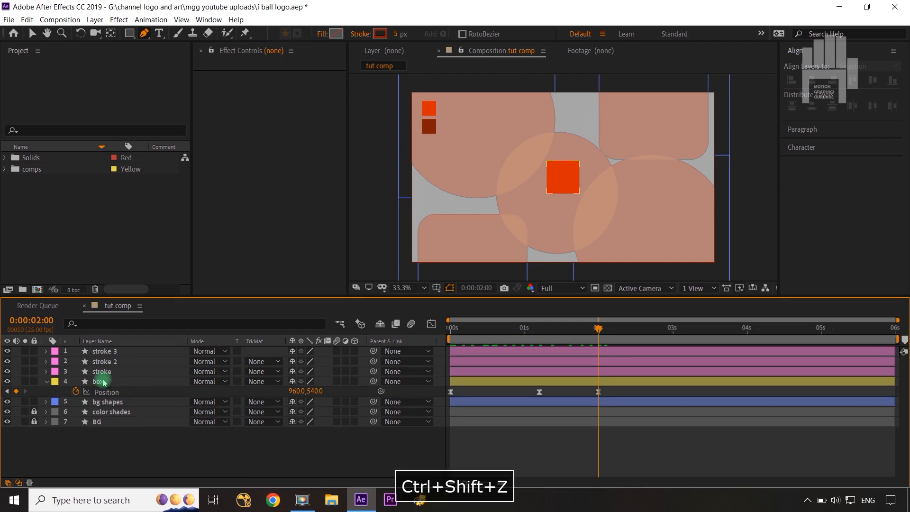
Create a new null object, move it just above the box layer and set its label colour to yellow
right_click(142, 431)
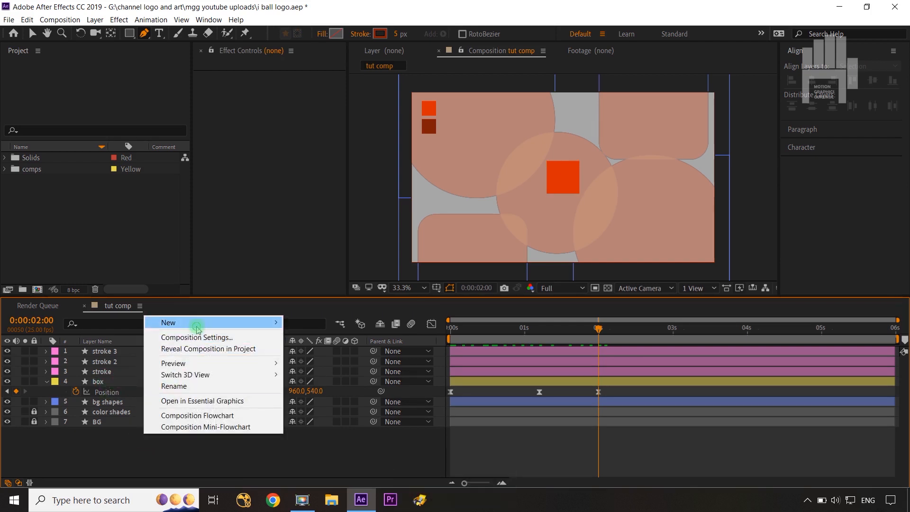
mouse_move(197, 327)
left_click(311, 380)
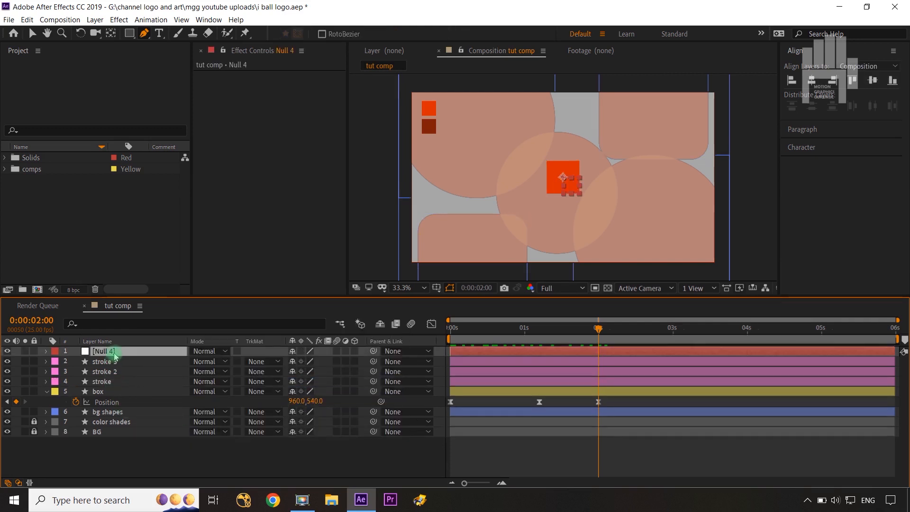
left_click_drag(115, 357, 115, 385)
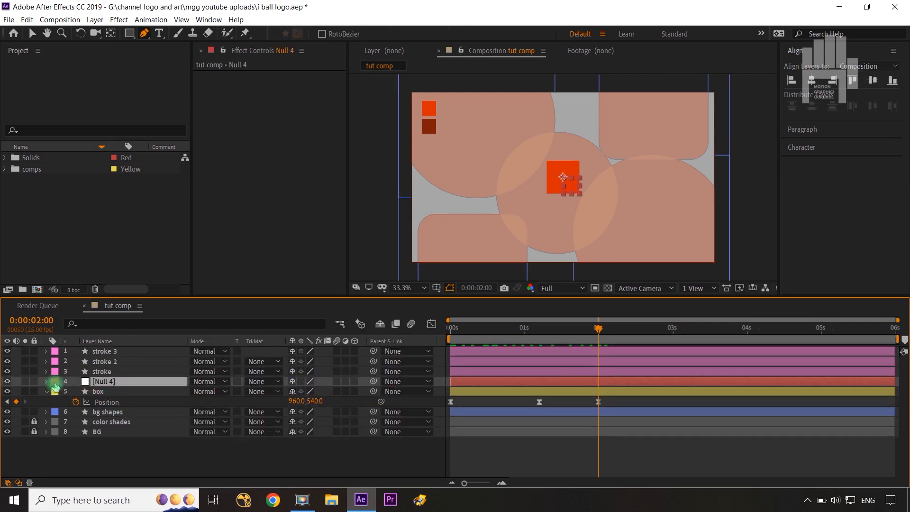
left_click(55, 385)
left_click(75, 221)
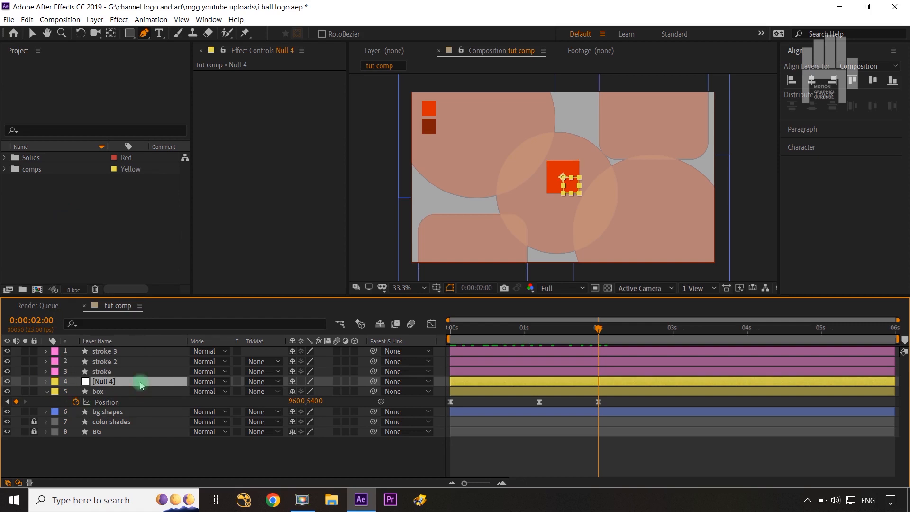
Reveal the null's Position and Scale, and move the null to the box's left edge at 863.0, 540.0
key("p")
key("shift+s")
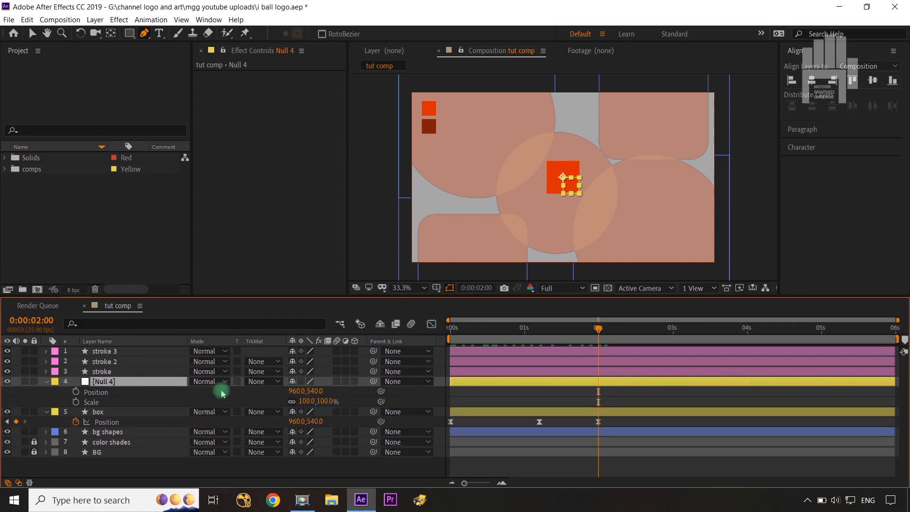
left_click_drag(295, 391, 275, 394)
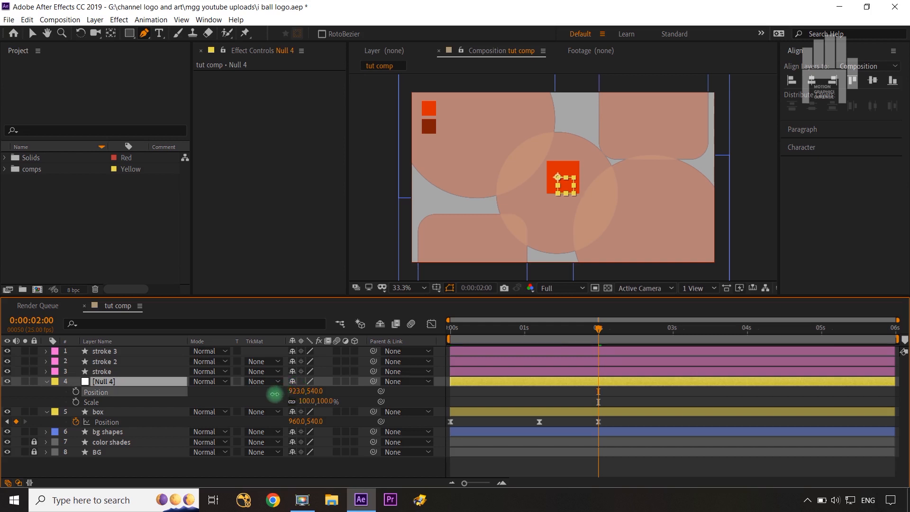
key("v")
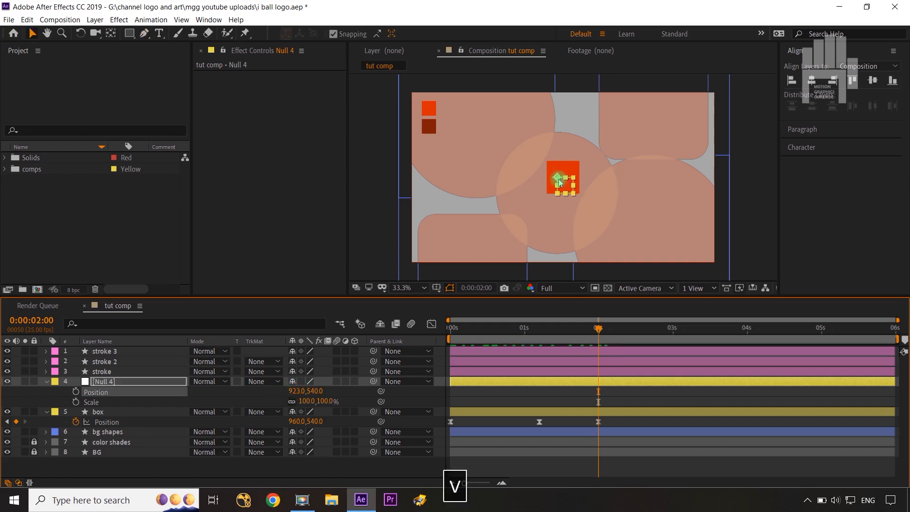
left_click_drag(559, 177, 550, 181)
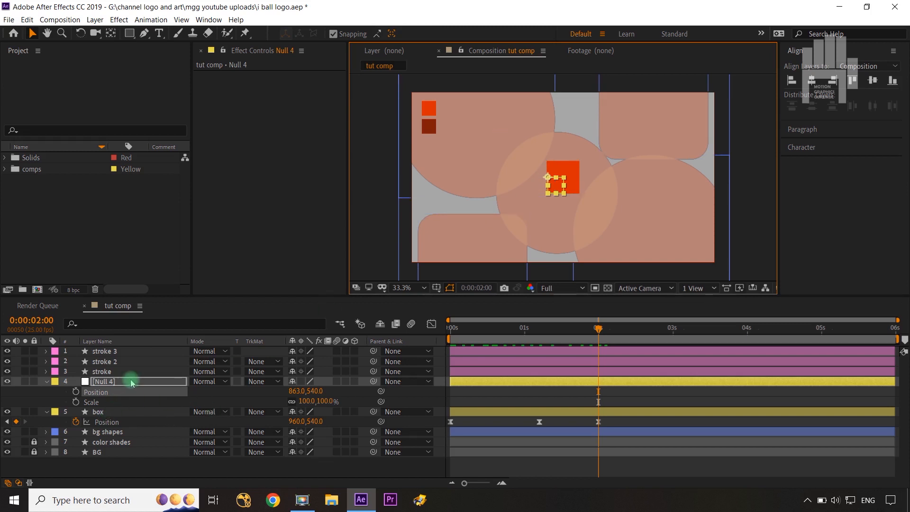
Keyframe the null's Position at 0:02:00 and 0:02:15, and its Scale at 0:02:00, 0:02:10 and 0:02:15
left_click(76, 391)
left_click(76, 402)
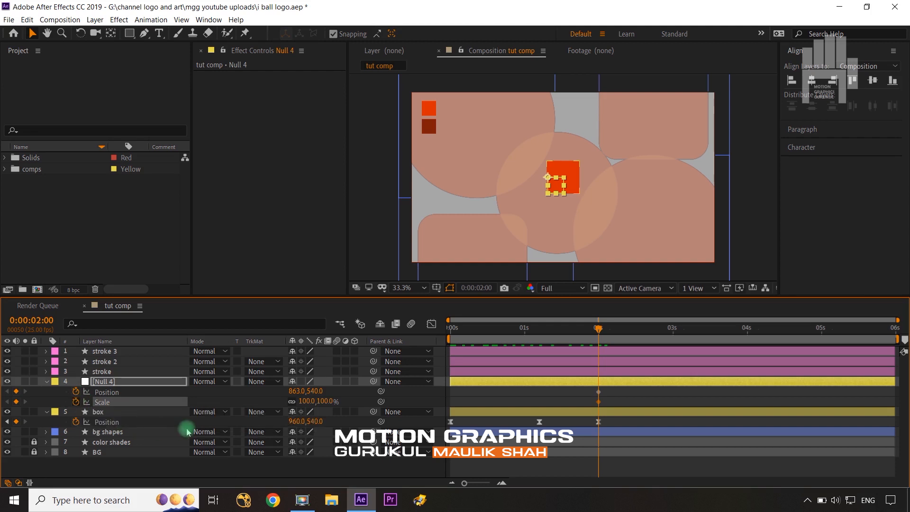
key("shift+Page_Down")
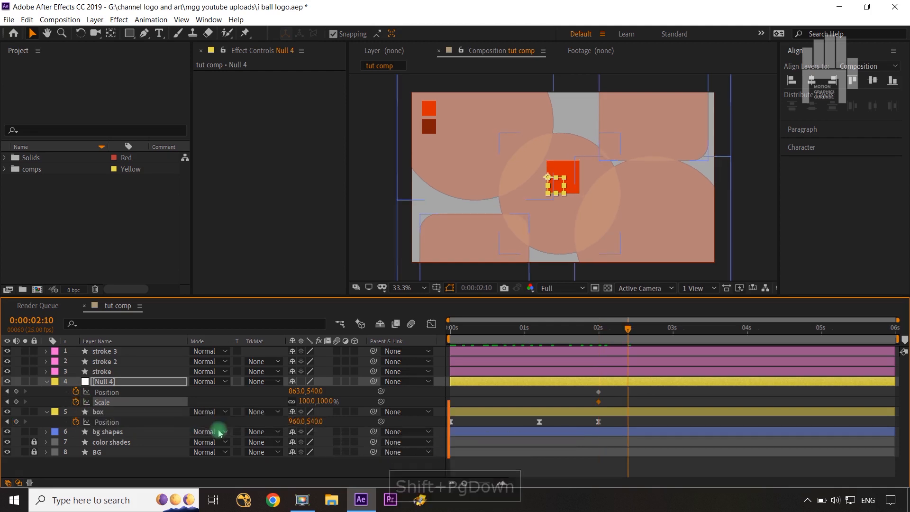
left_click(16, 402)
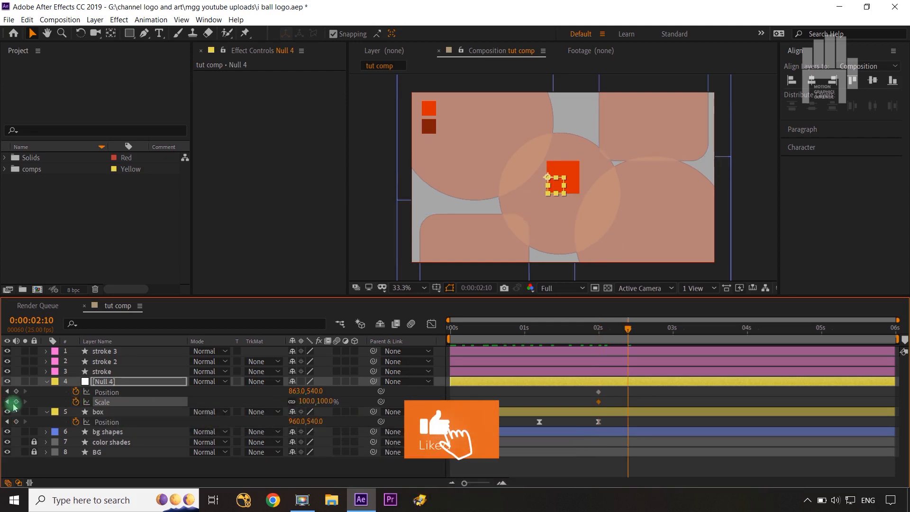
key("ctrl+Right")
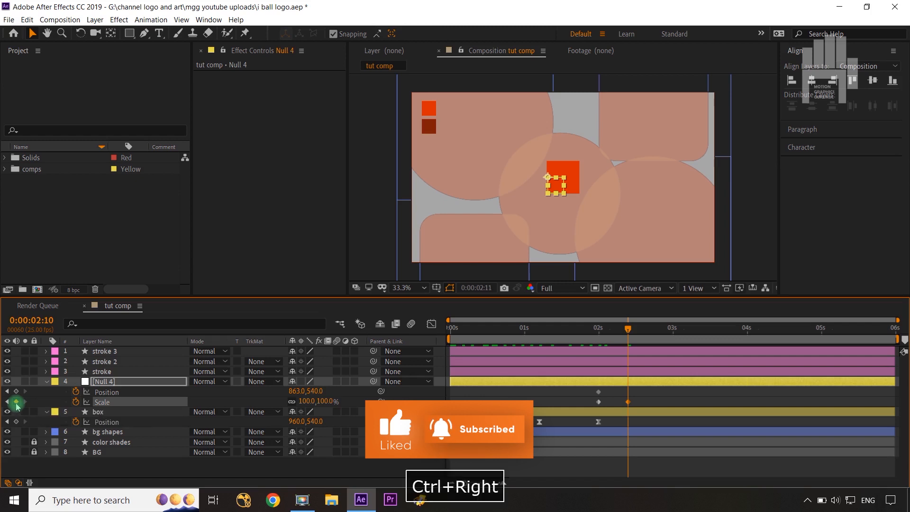
key("ctrl+Right")
key("ctrl+Right")
key("ctrl+Right")
key("ctrl+Right")
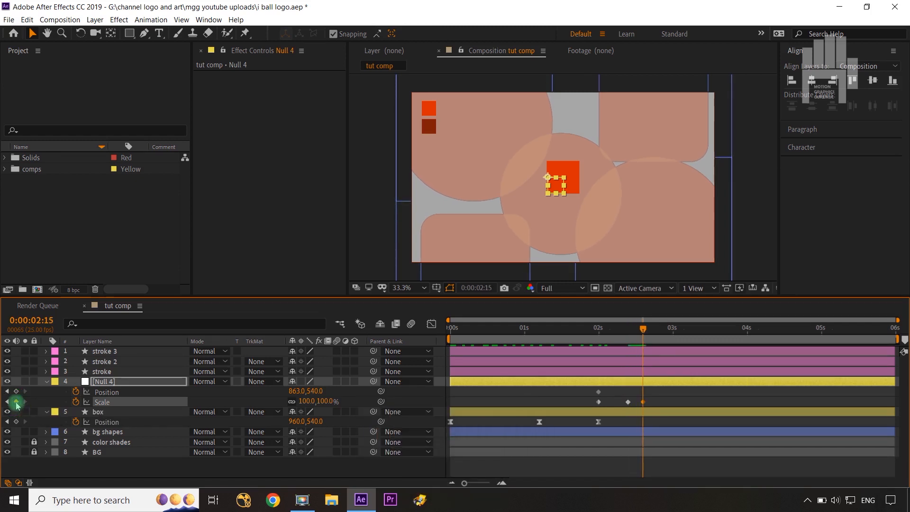
left_click(16, 392)
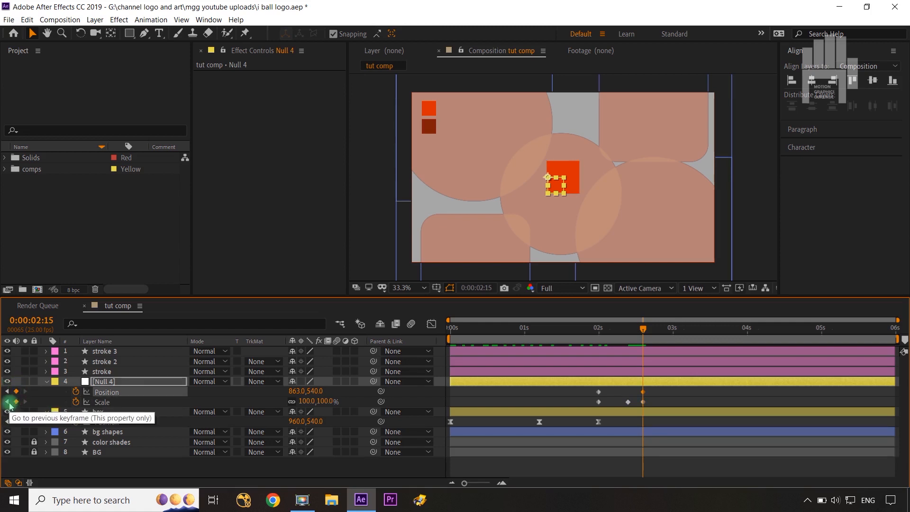
Try shifting the null's Position at 0:02:15 to 783.0, 540.0, and undo the change
left_click(628, 402)
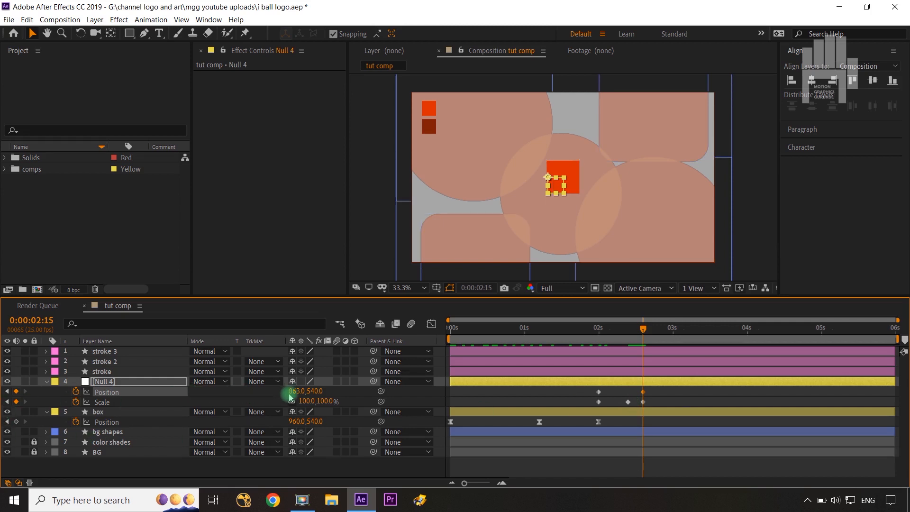
left_click_drag(295, 393, 251, 400)
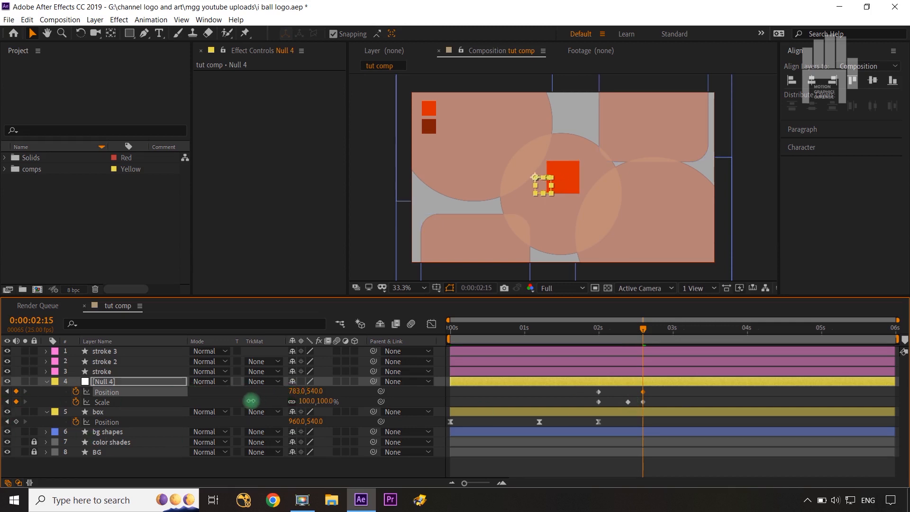
key("ctrl+z")
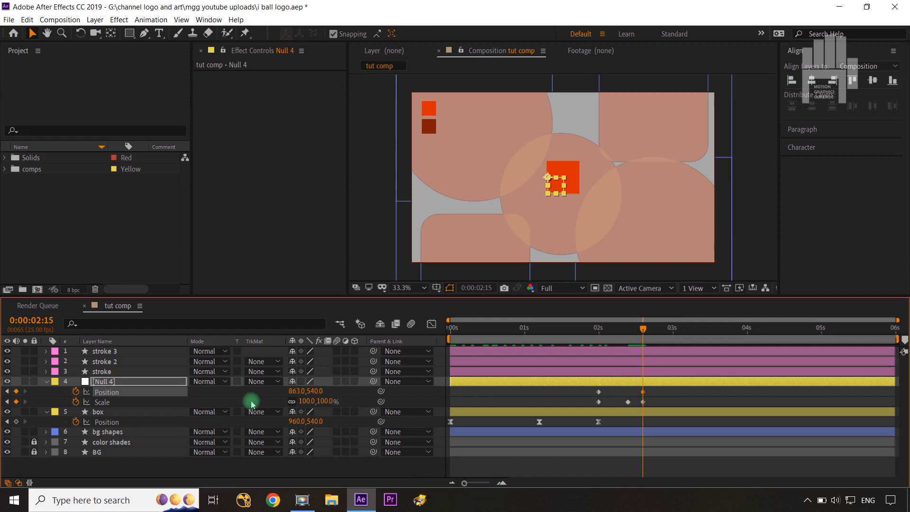
Parent the box layer to the null, with the current time at 0:02:00
left_click(153, 411)
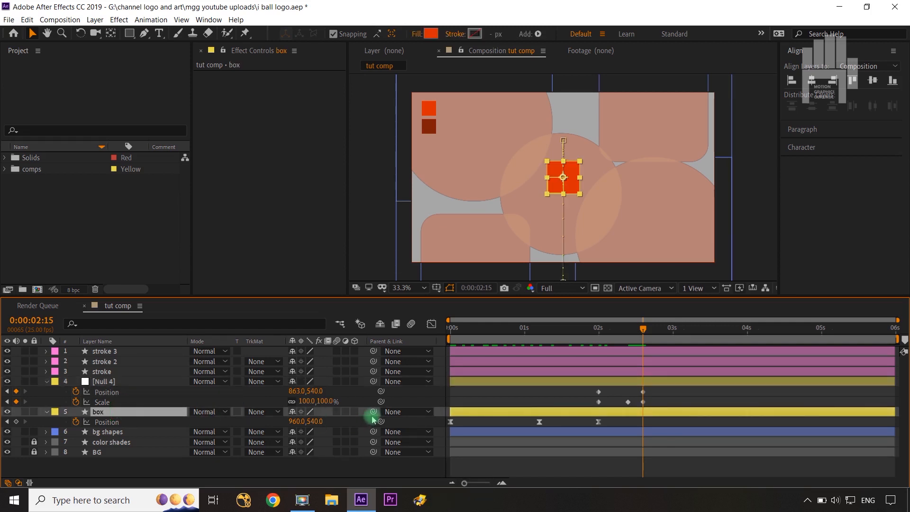
mouse_move(374, 412)
left_mouse_down()
mouse_move(240, 410)
mouse_move(162, 389)
mouse_move(339, 416)
mouse_move(374, 412)
left_mouse_up()
left_click_drag(643, 328, 600, 340)
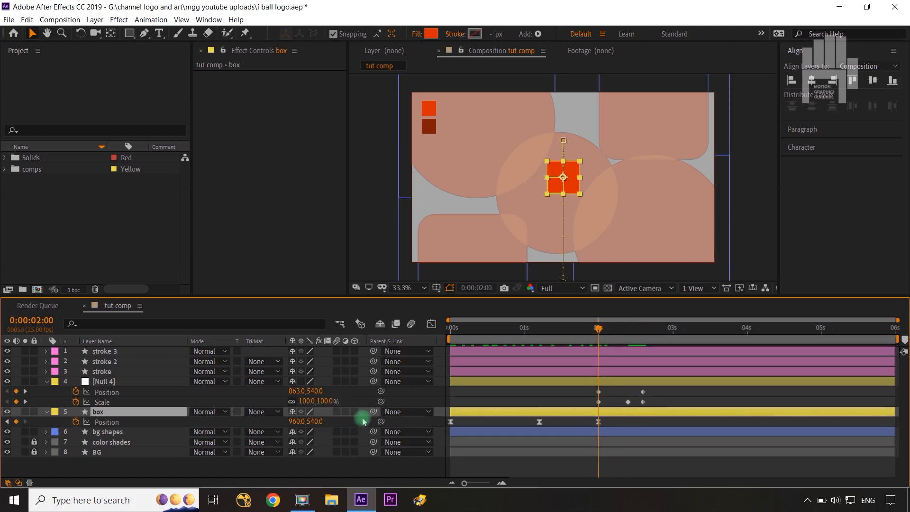
left_click_drag(376, 415, 156, 384)
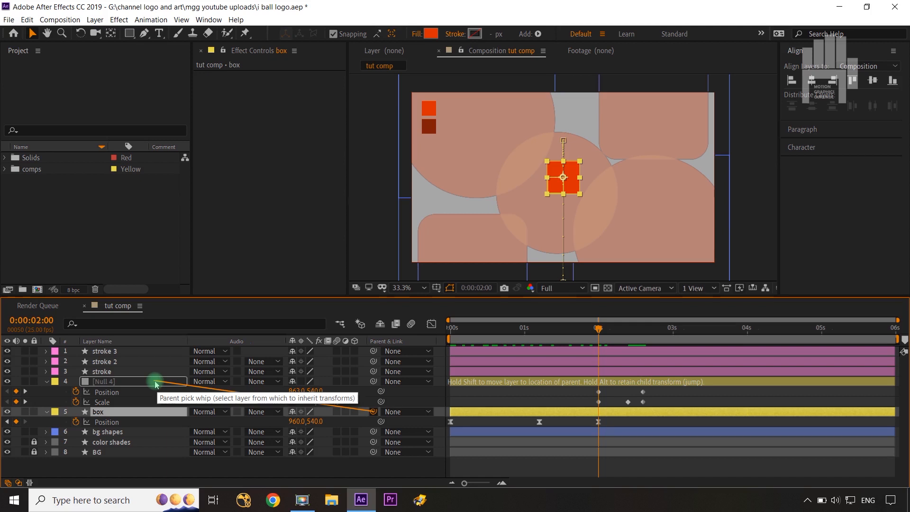
left_click_drag(156, 384, 156, 384)
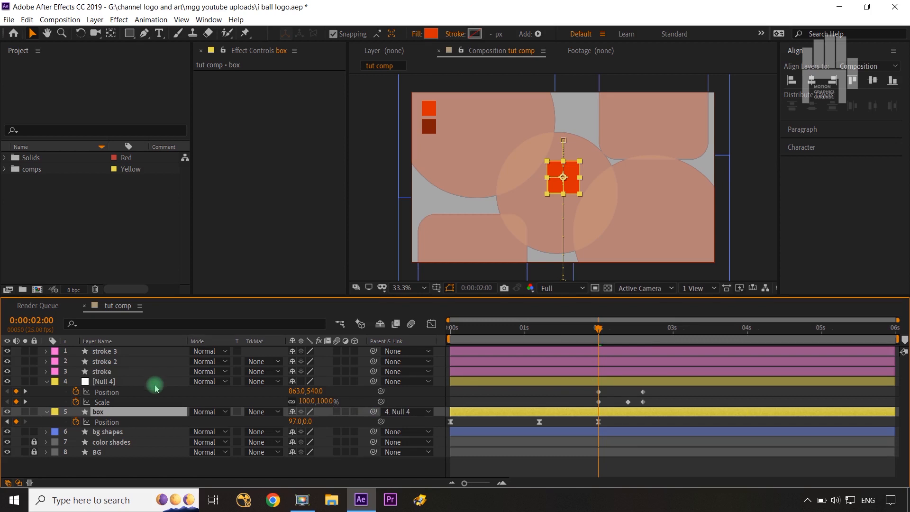
Turn on the title/action safe guides and shift the null's Position at 0:02:00 to 693.0, 540.0
left_click_drag(293, 391, 210, 397)
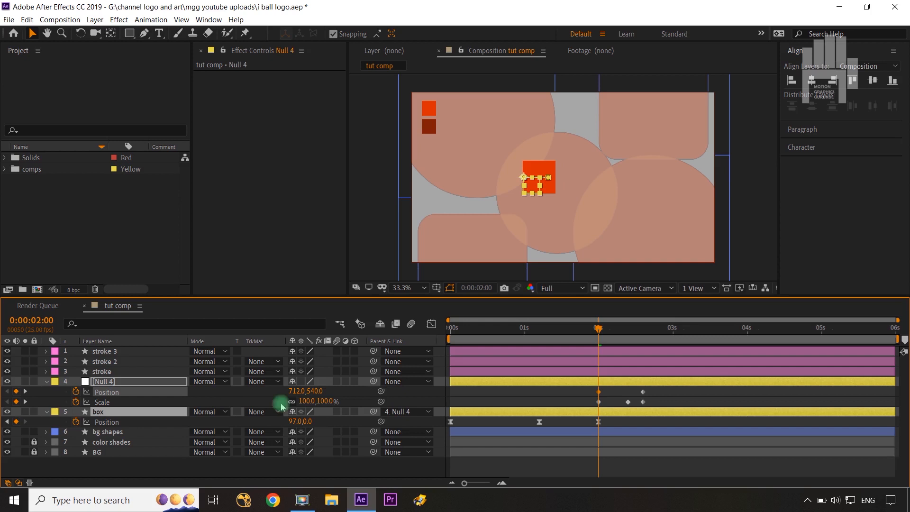
left_click(451, 289)
left_click(458, 299)
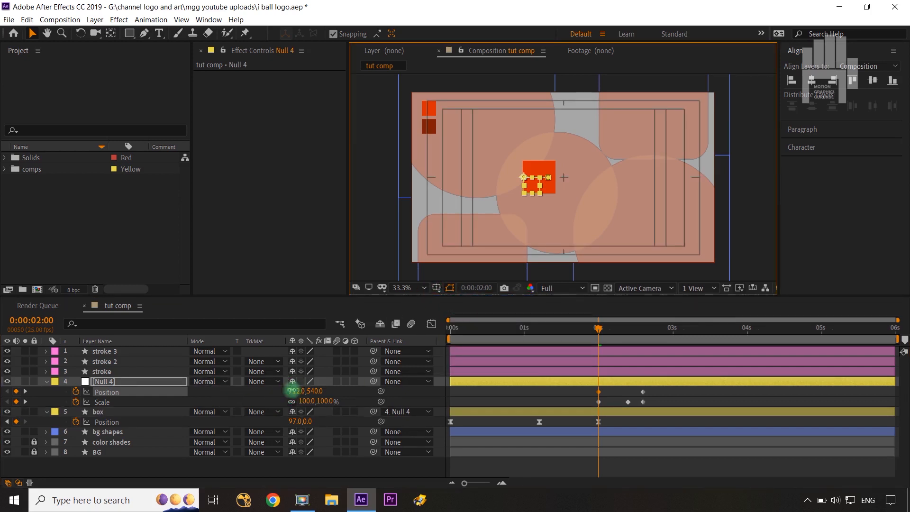
left_click_drag(291, 391, 285, 391)
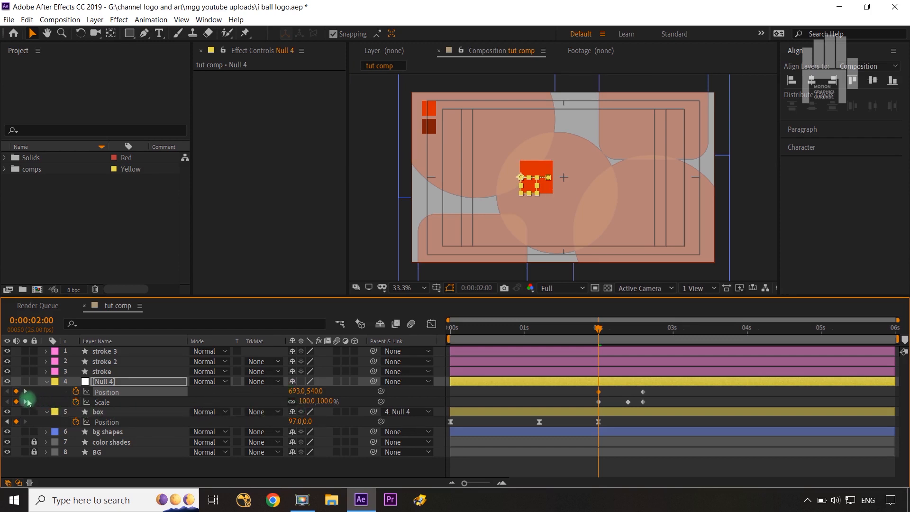
Unlink the null's Scale proportions and stretch its horizontal scale to 175.0% at the 0:02:10 keyframe
left_click(26, 402)
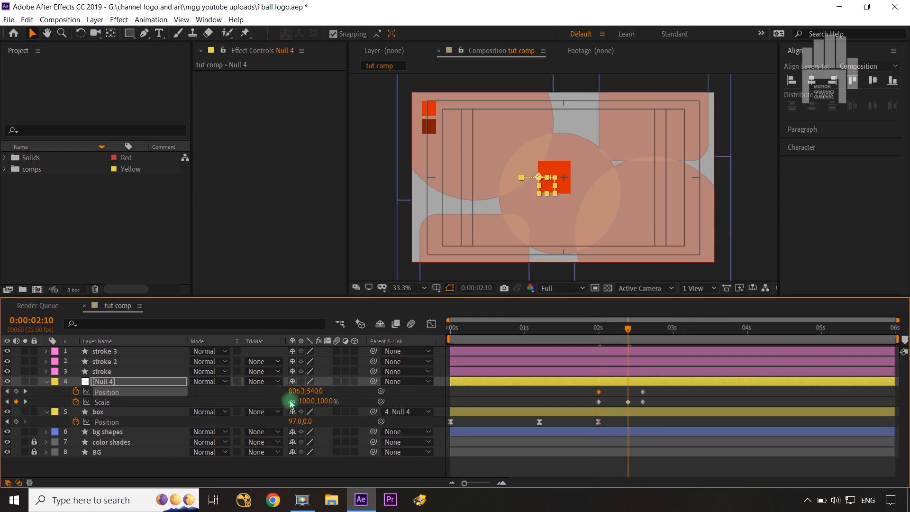
left_click(307, 402)
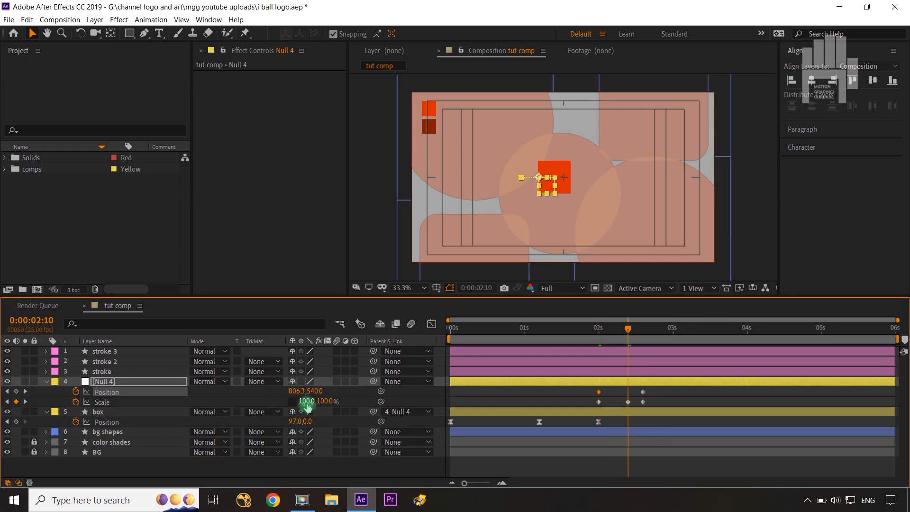
left_click_drag(306, 402, 370, 406)
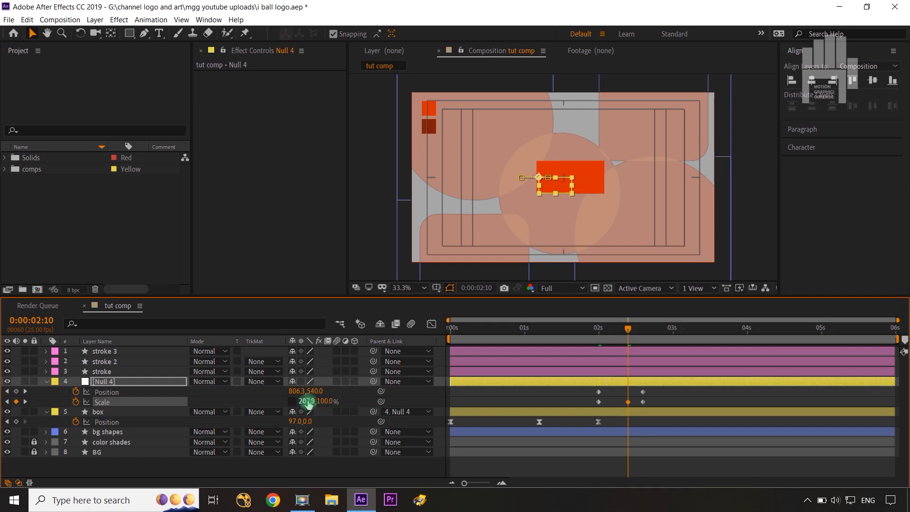
left_click_drag(301, 401, 294, 401)
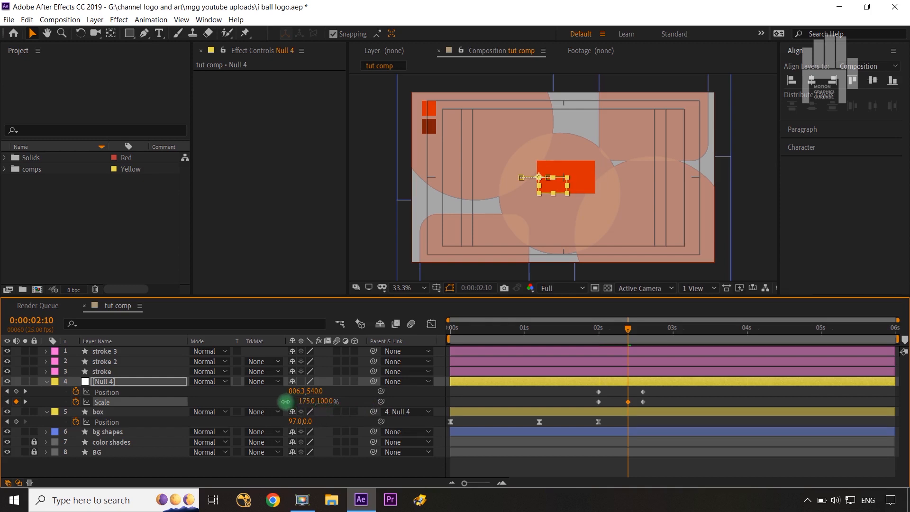
left_click(25, 402)
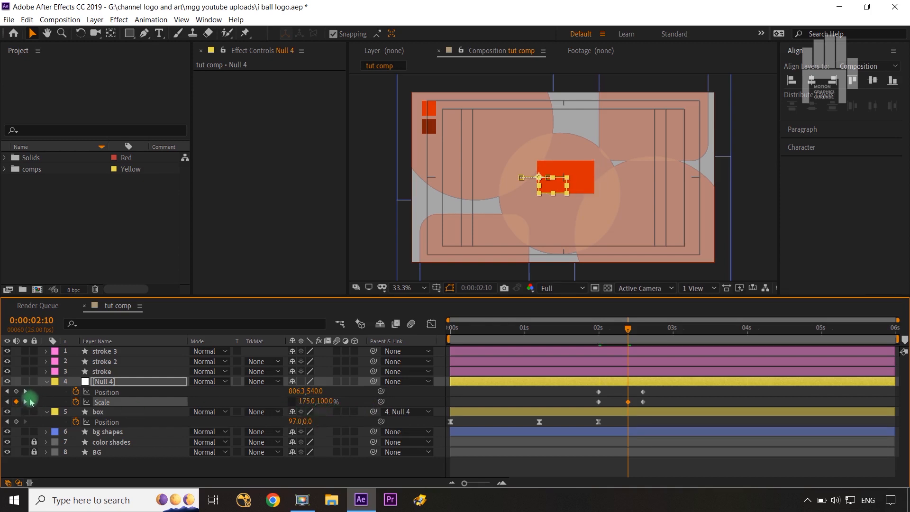
left_click(26, 402)
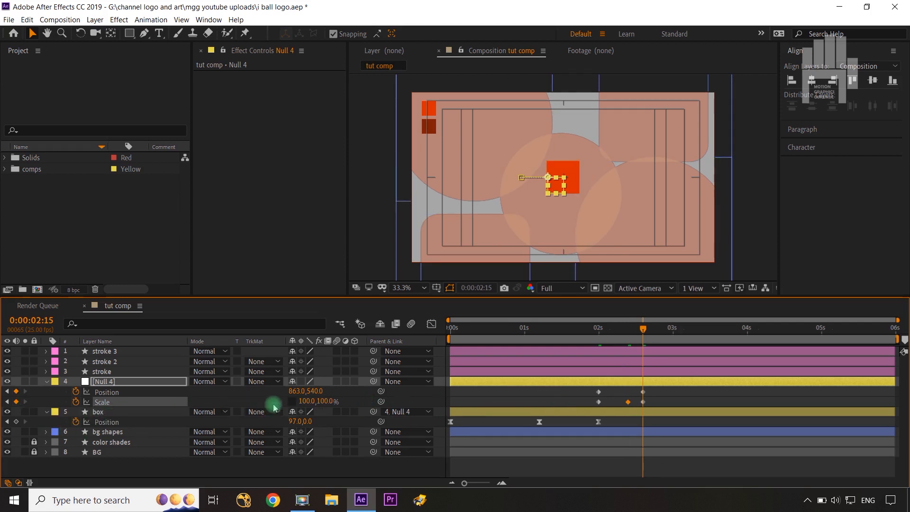
Time-reverse the null's two Position keyframes and scrub through the move
left_click_drag(624, 328, 642, 340)
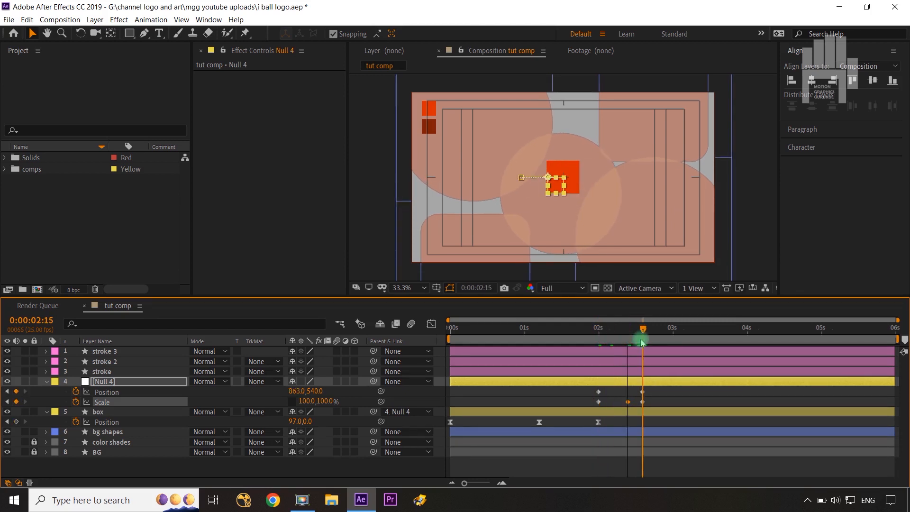
left_click_drag(651, 390, 591, 392)
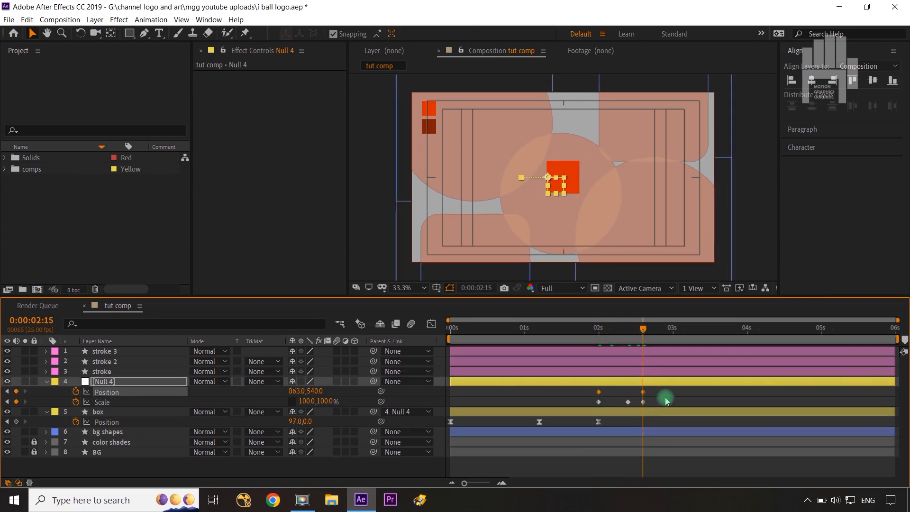
right_click(644, 392)
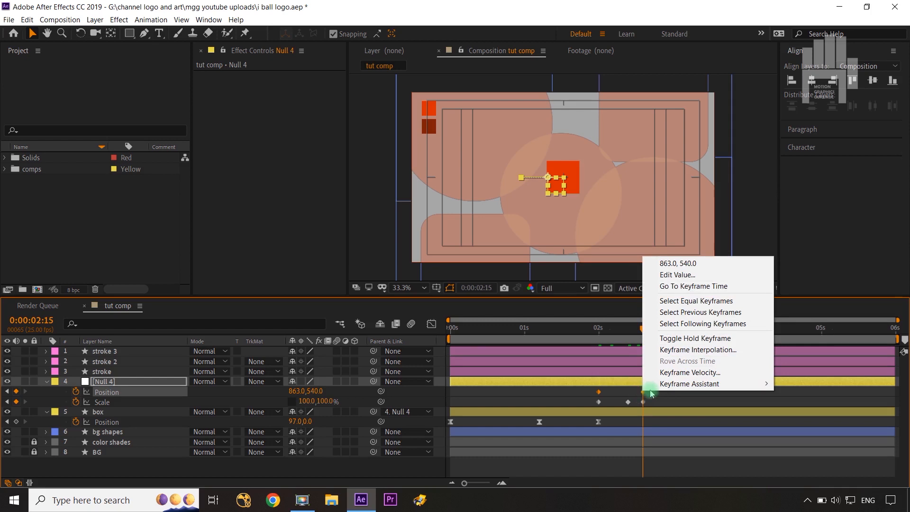
mouse_move(654, 384)
left_click(521, 487)
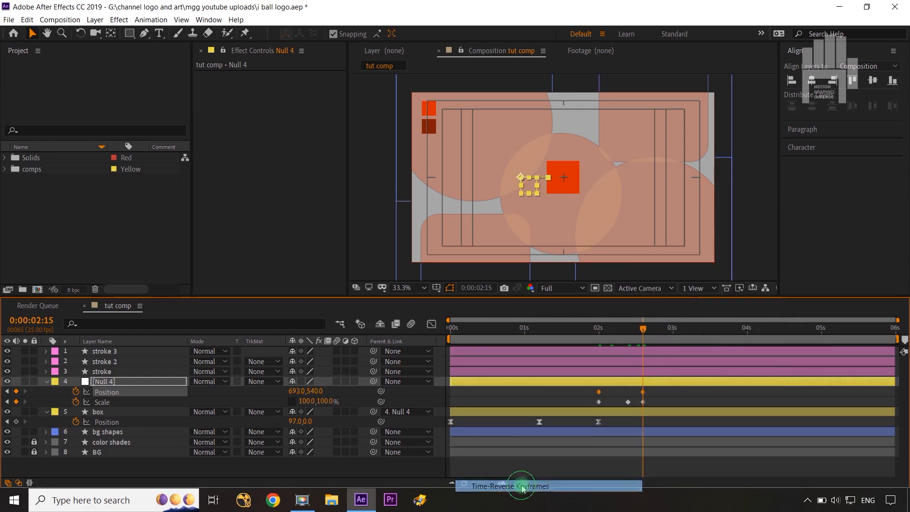
mouse_move(642, 332)
left_mouse_down()
mouse_move(596, 345)
mouse_move(639, 346)
left_mouse_up()
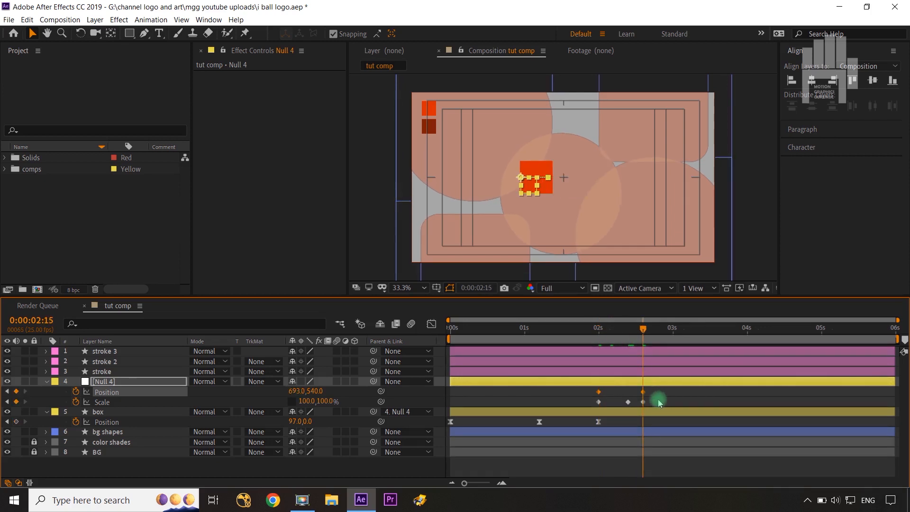
Easy Ease the null's Position and Scale keyframes and reshape the Scale speed graph for a fast start and slow finish
left_click_drag(656, 393, 590, 407)
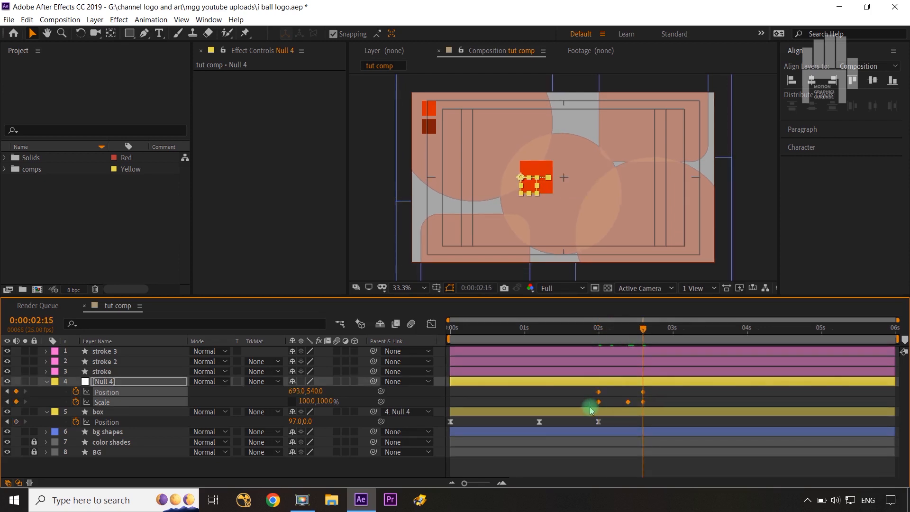
key("F9")
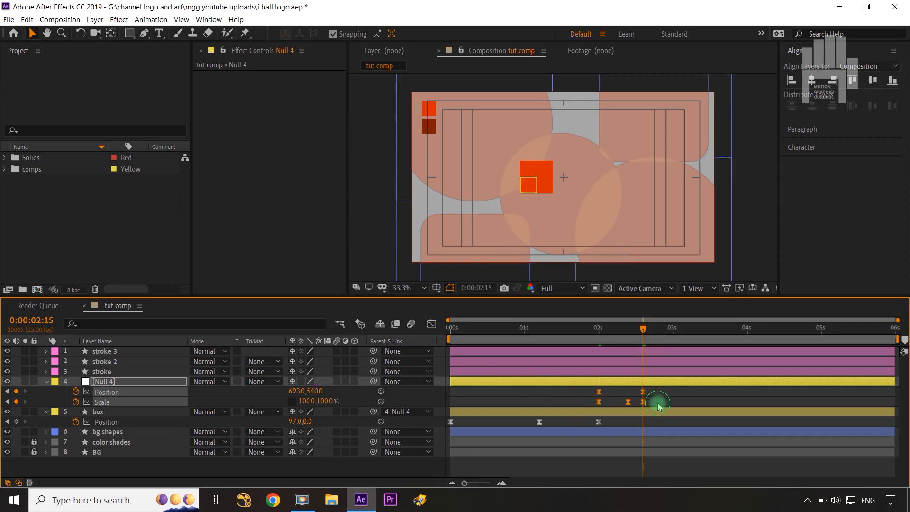
left_click(658, 403)
left_click_drag(657, 402, 593, 408)
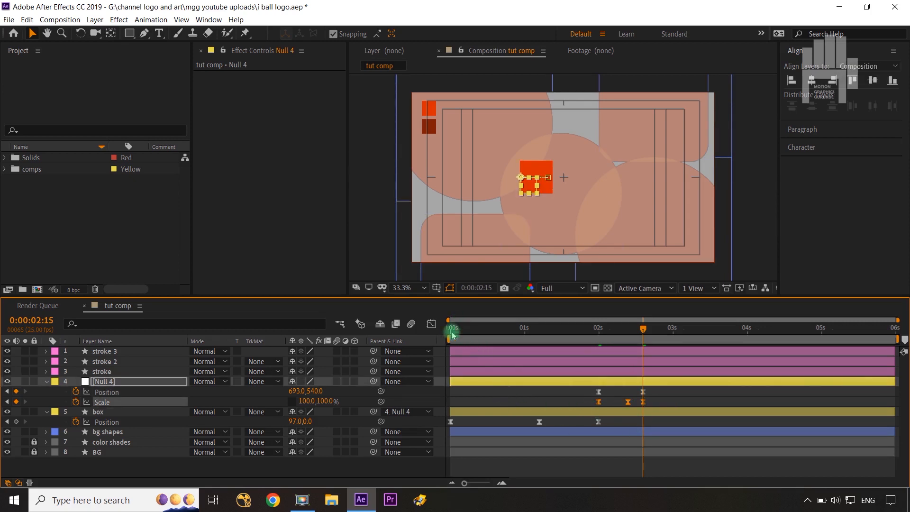
left_click(432, 325)
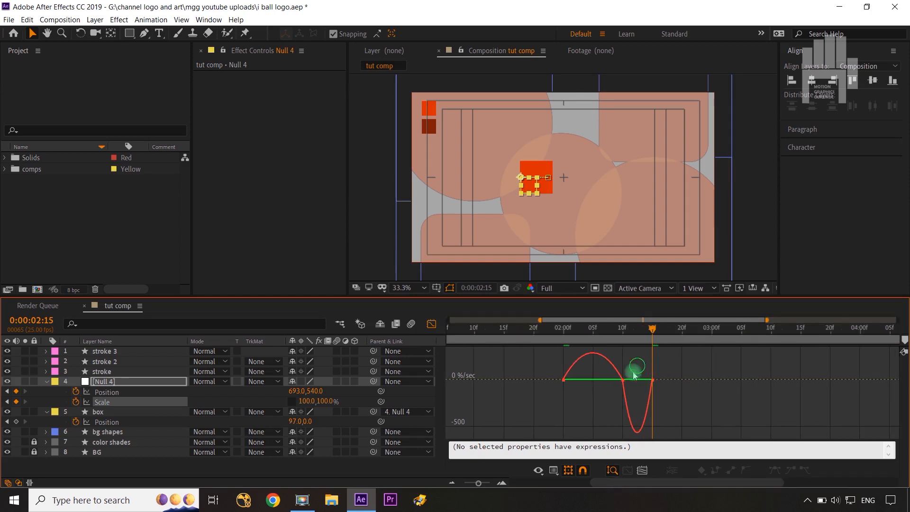
left_click_drag(635, 375, 586, 382)
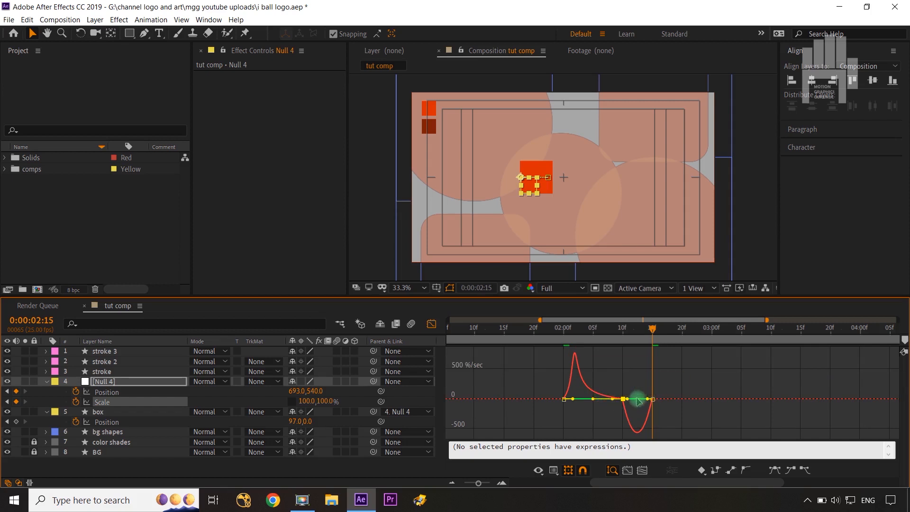
left_click_drag(638, 401, 632, 398)
left_click(432, 324)
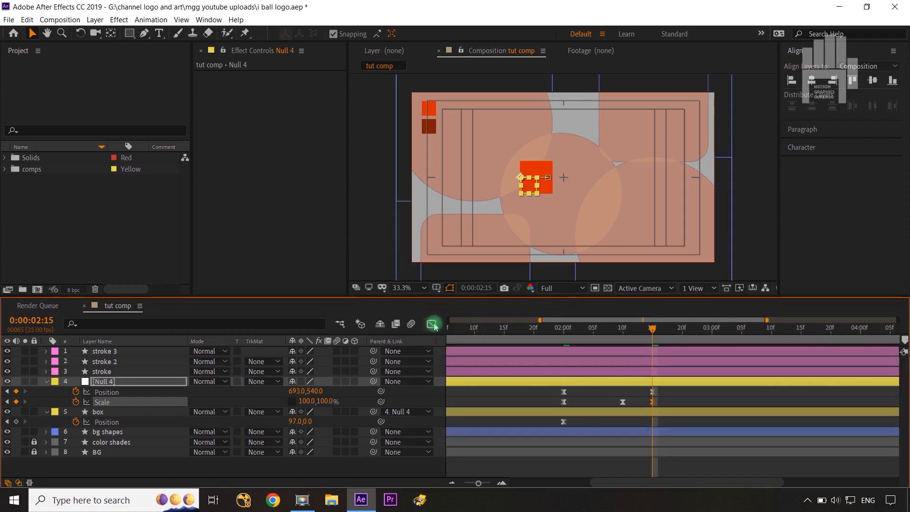
Reshape the null's Position speed graph to peak shortly after 0:02:00 and ease out slowly to 0:02:15
left_click_drag(666, 391, 553, 397)
key("F9")
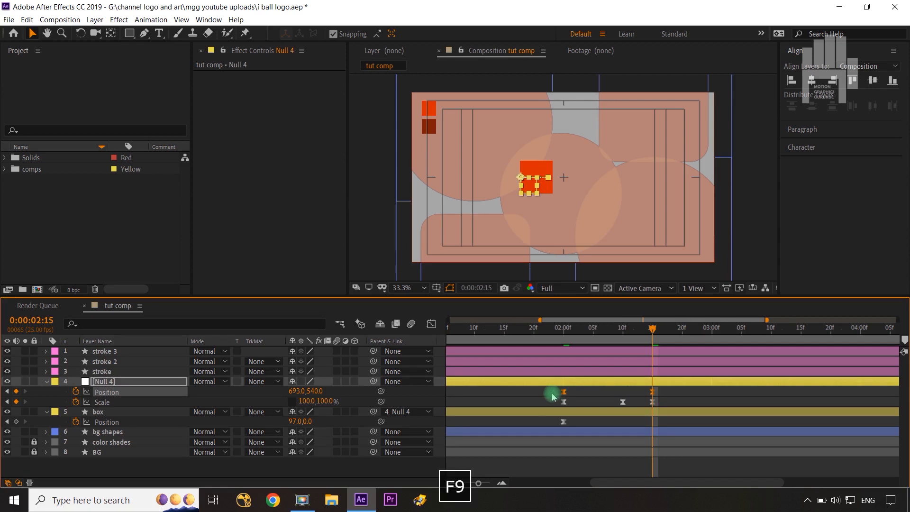
left_click(431, 324)
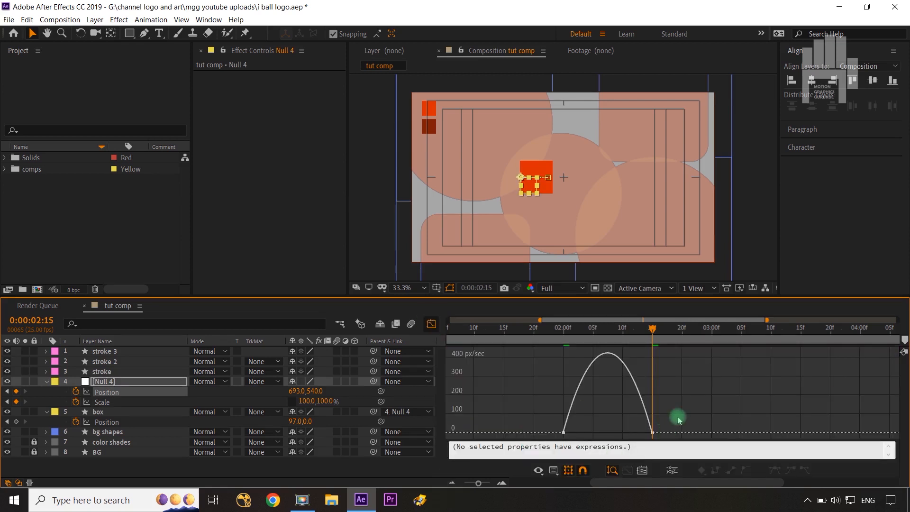
left_click_drag(681, 403, 608, 433)
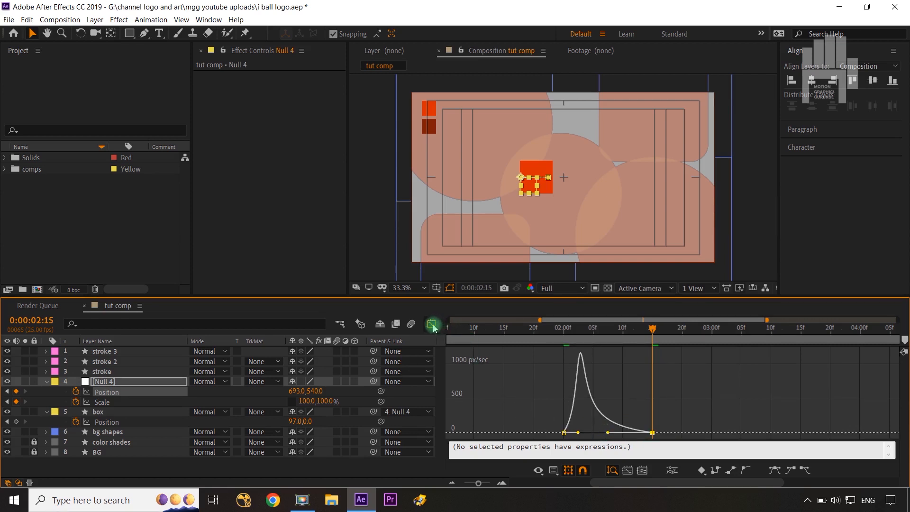
left_click(432, 324)
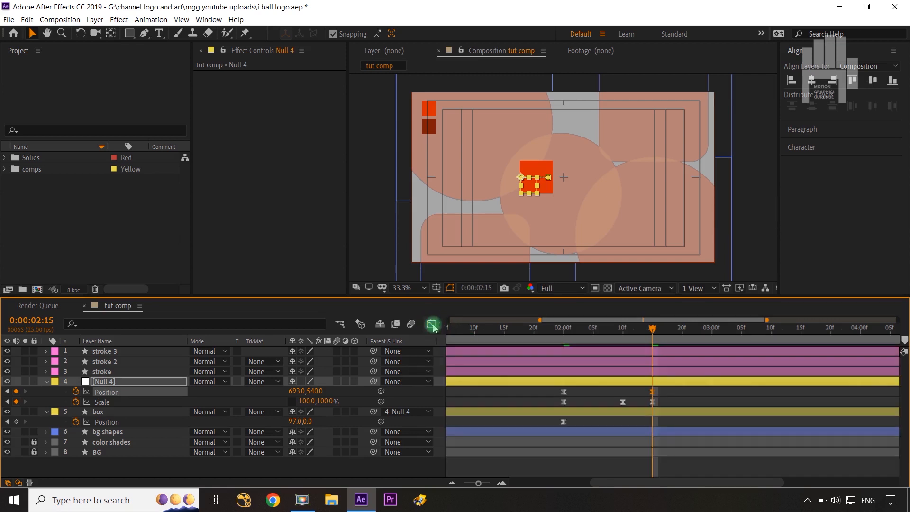
Collapse the null, reveal all keyframed properties of the box, and hide the null with the current time at 0:02:00
left_click(46, 382)
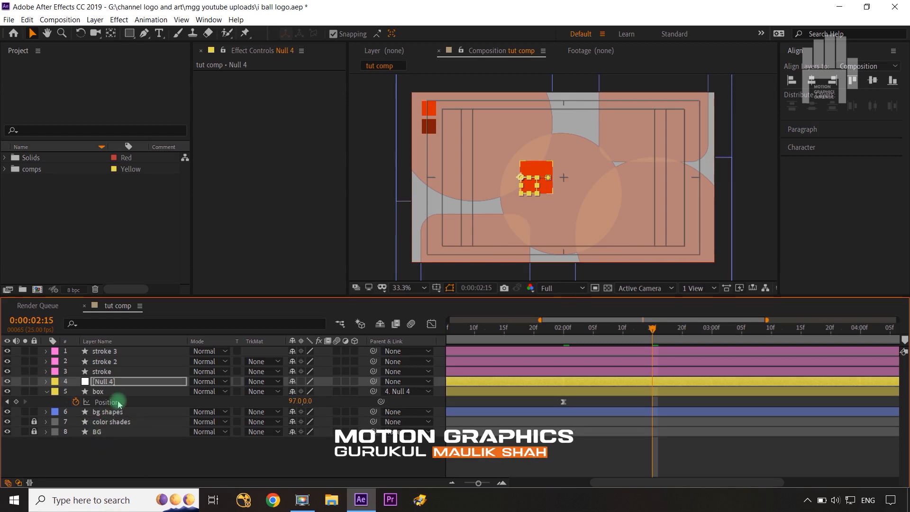
left_click(134, 391)
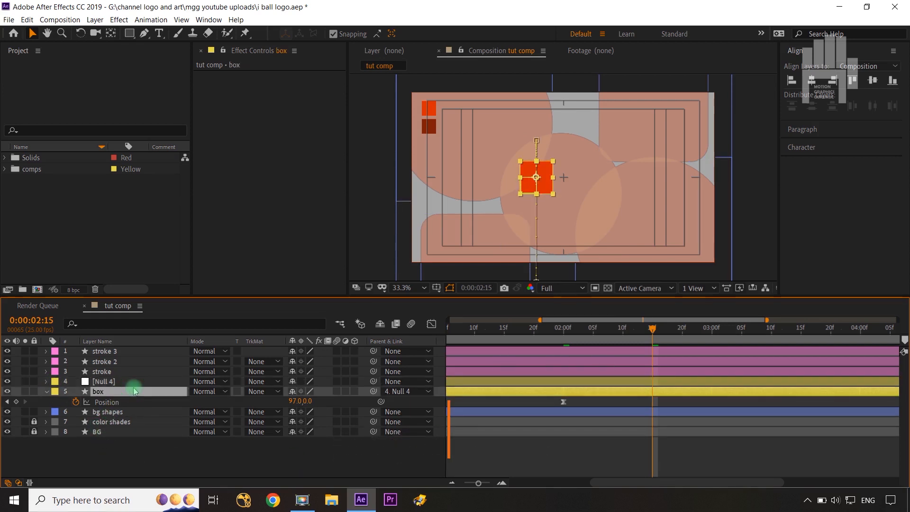
key("u")
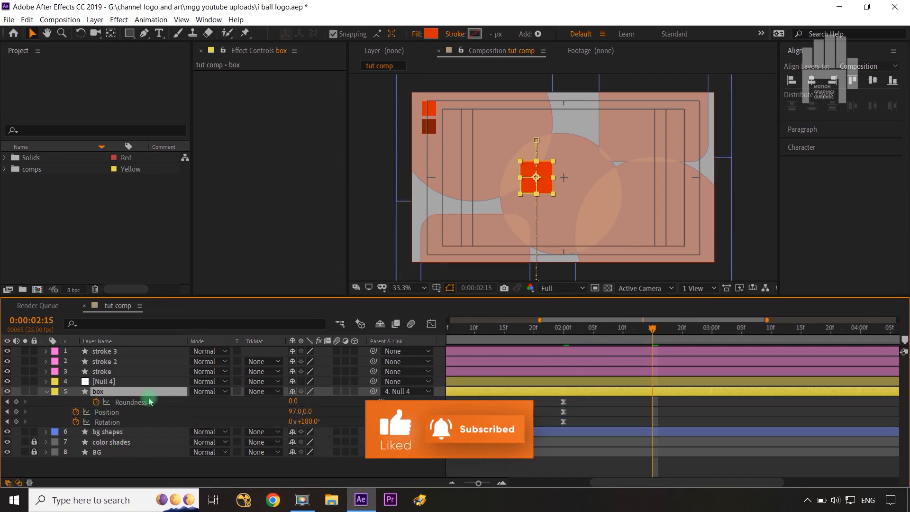
scroll(500, 400, "down", 3)
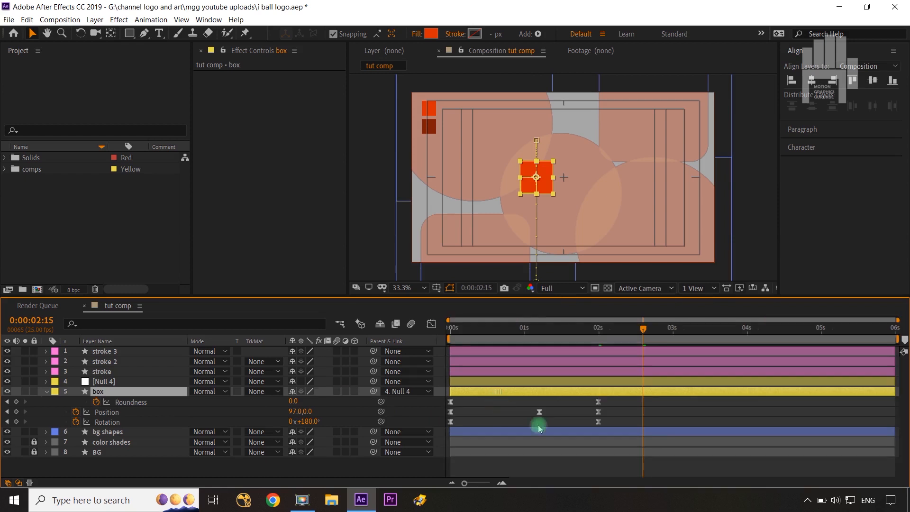
left_click_drag(641, 332, 595, 365)
left_click(375, 457)
left_click(77, 152)
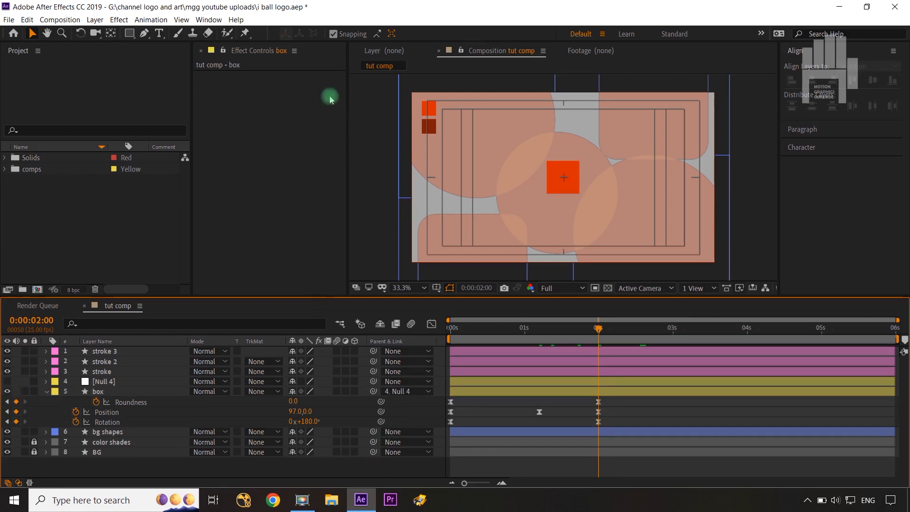
Add a text layer reading "i" over the orange box and centre it horizontally and vertically in the composition
left_click(159, 33)
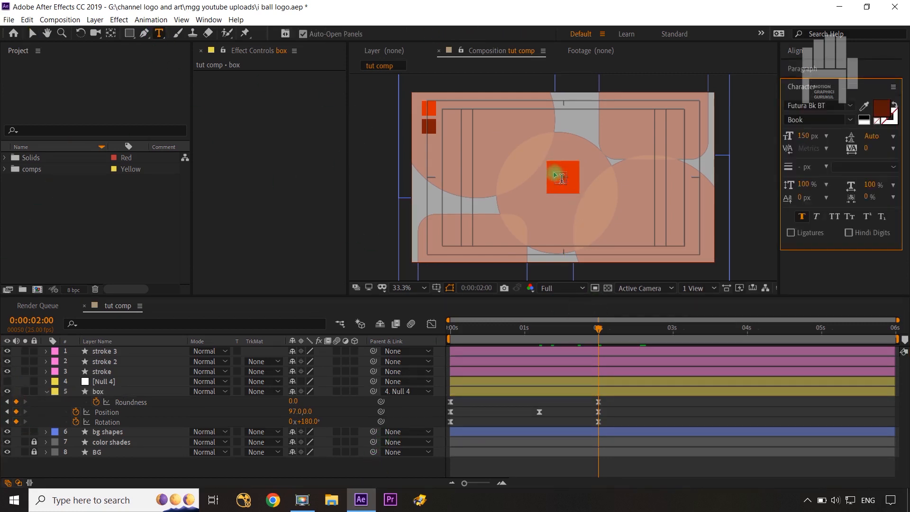
left_click(561, 178)
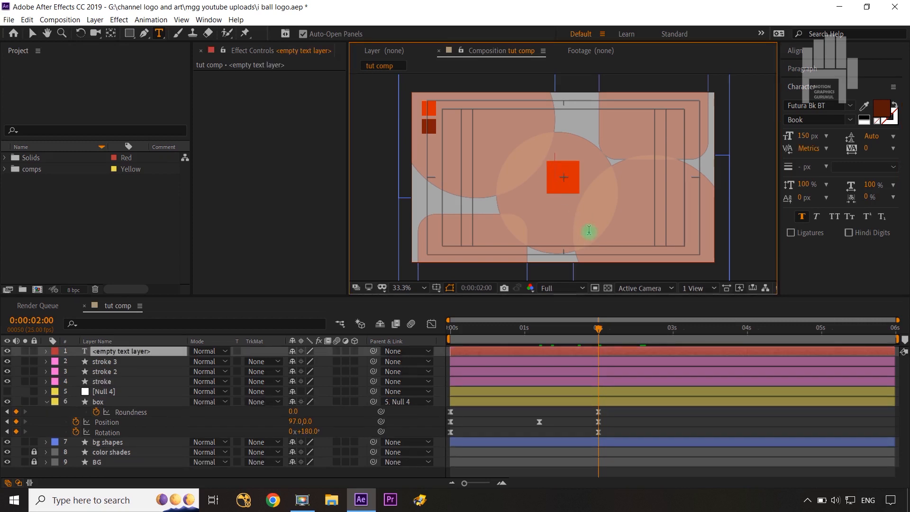
type("i")
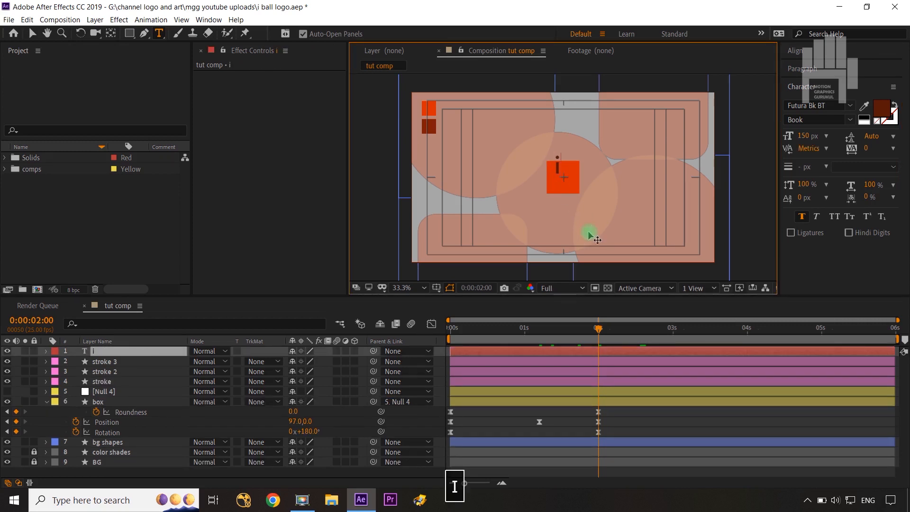
left_click(151, 354)
left_click(820, 90)
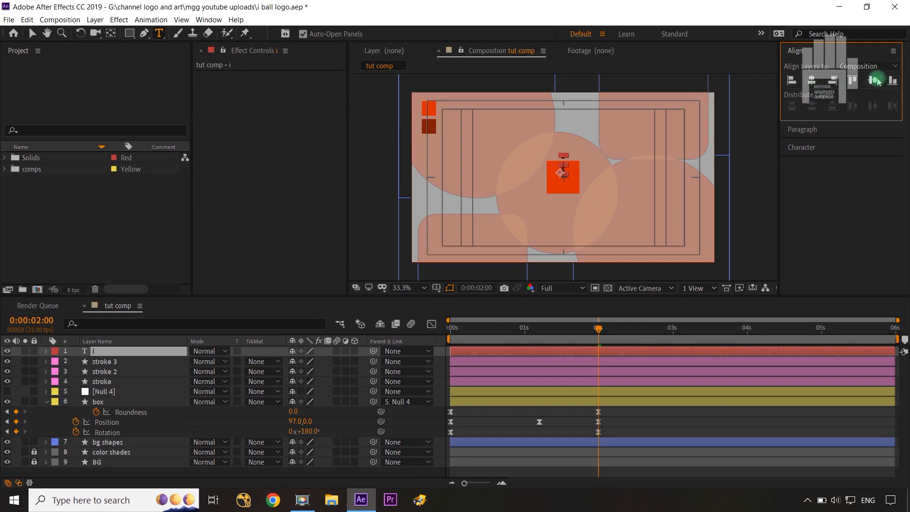
left_click(459, 425)
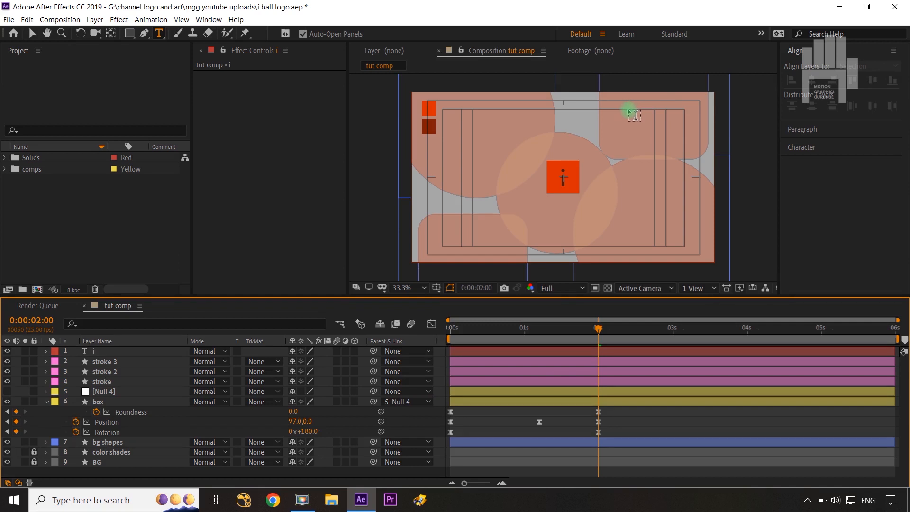
Reveal the "i" layer's Position and the null's keyframes, and set a Position keyframe for "i" at 0:02:10
left_click(113, 351)
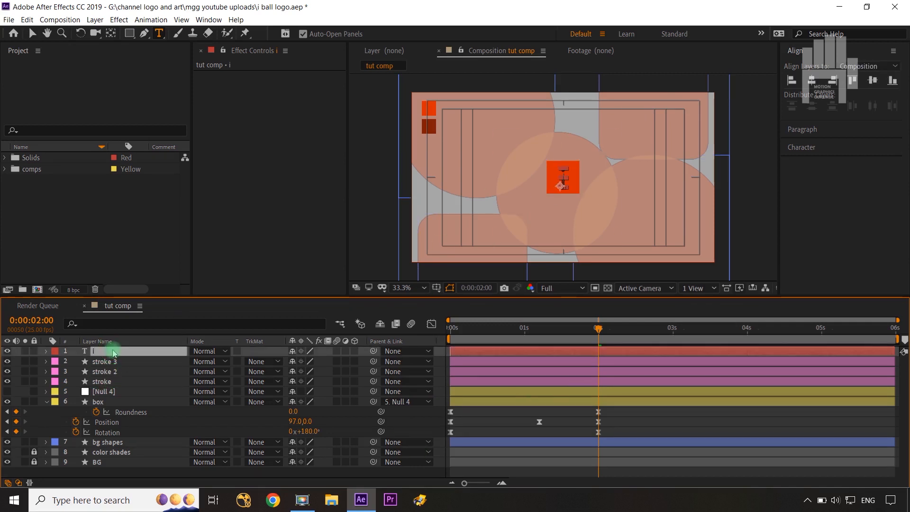
key("p")
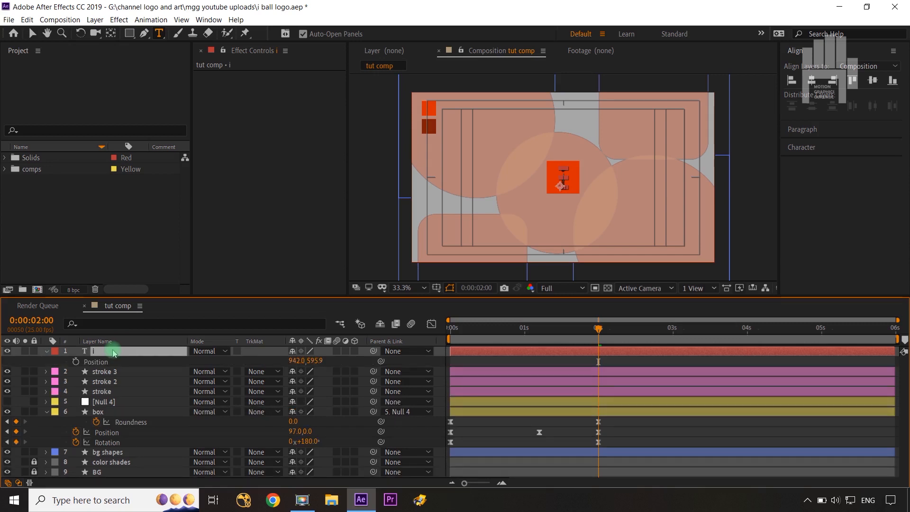
left_click(101, 404)
key("u")
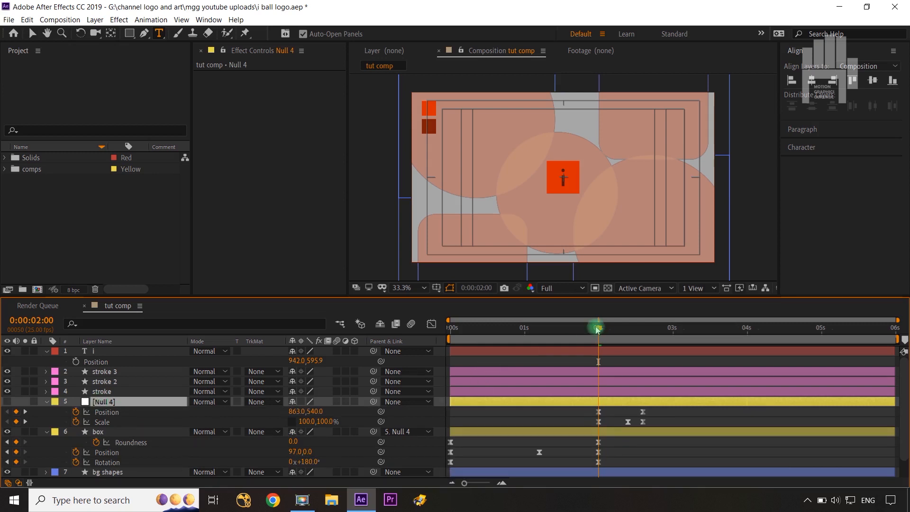
left_click_drag(597, 328, 623, 332)
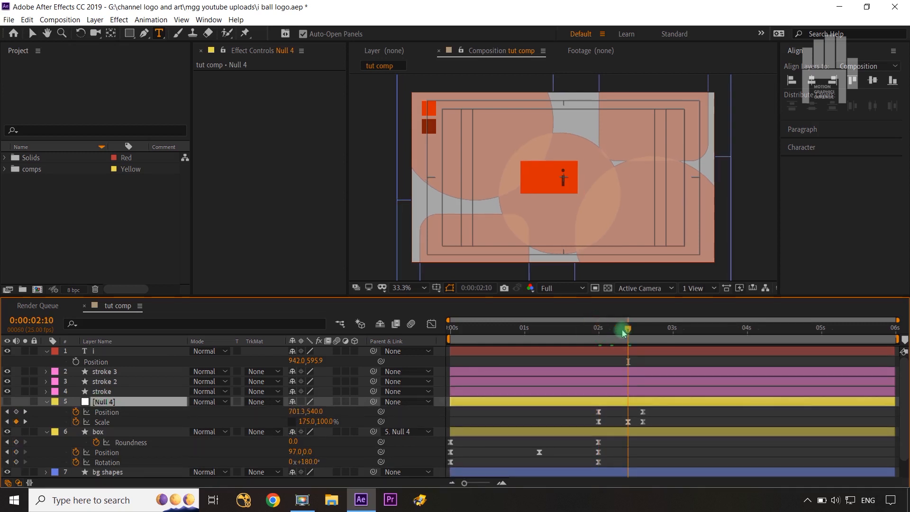
left_click(76, 362)
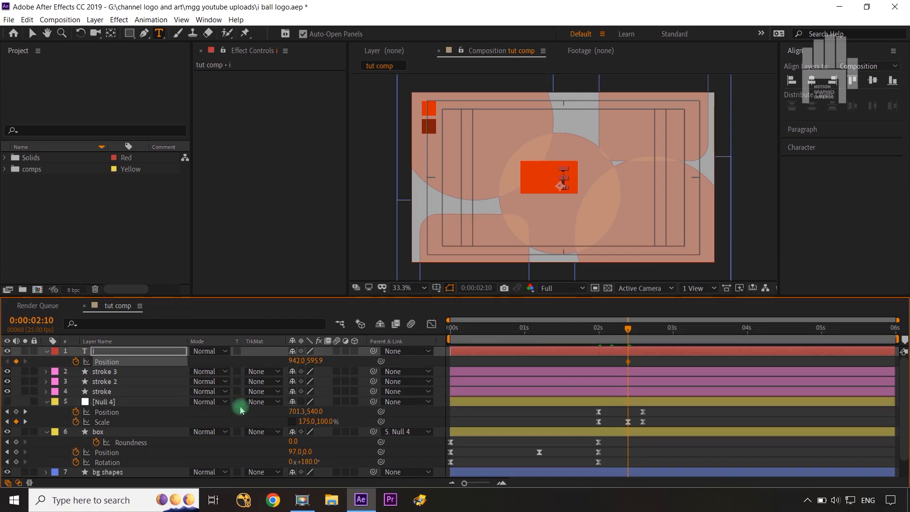
Add a second Position keyframe for the "i" layer at 0:03:05 with X set to 768
key("shift+Page_Down")
key("shift+Page_Down")
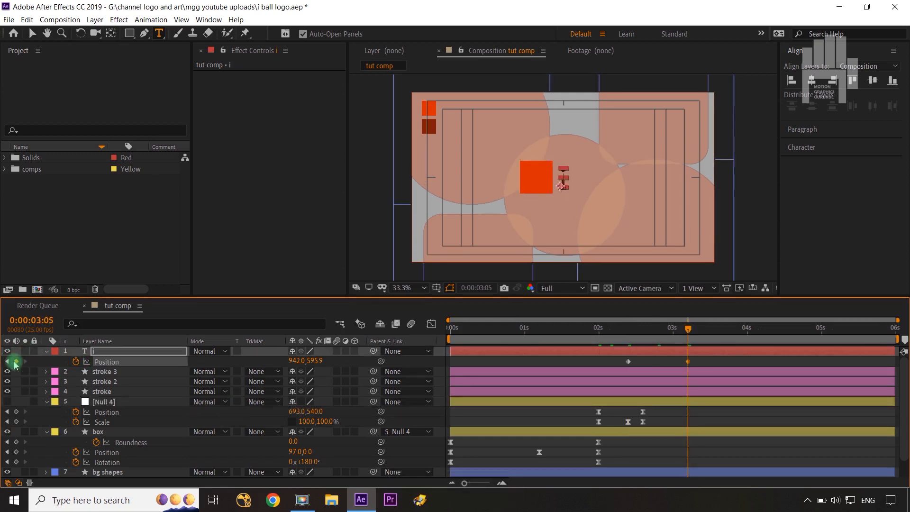
left_click(7, 362)
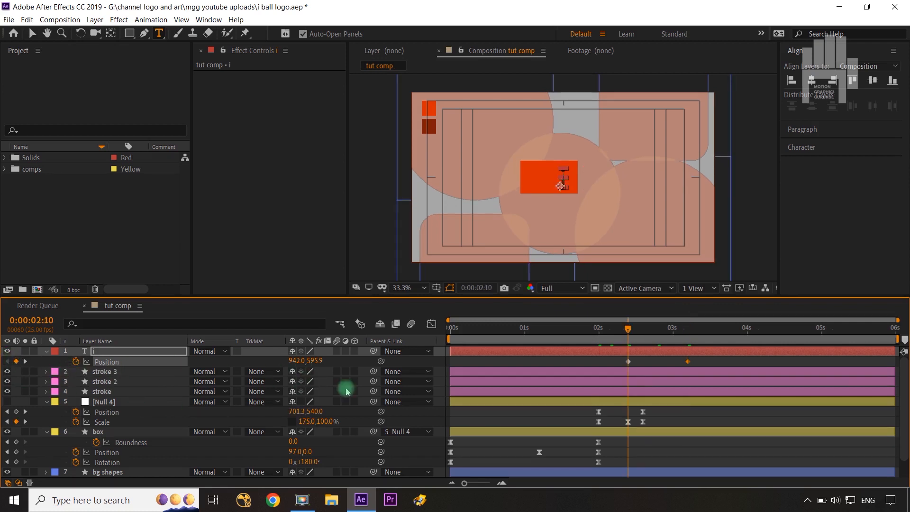
left_click_drag(629, 330, 687, 330)
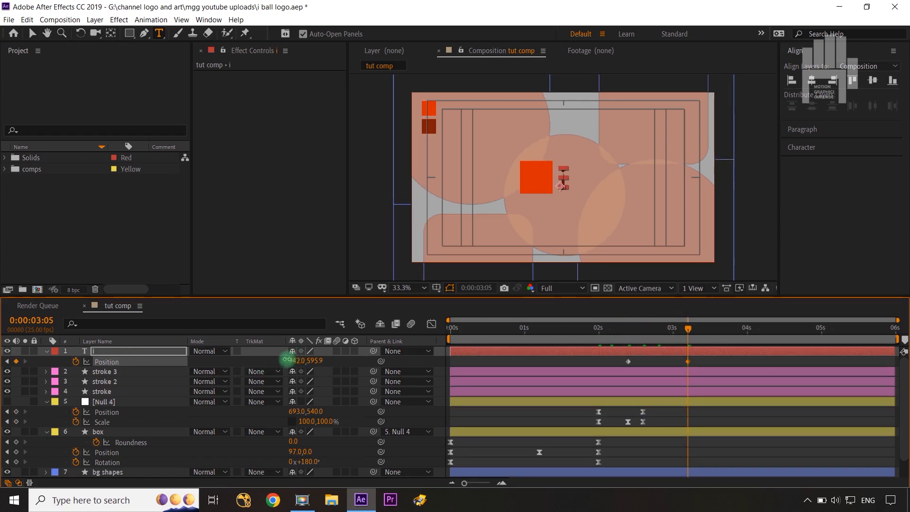
left_click_drag(287, 359, 217, 359)
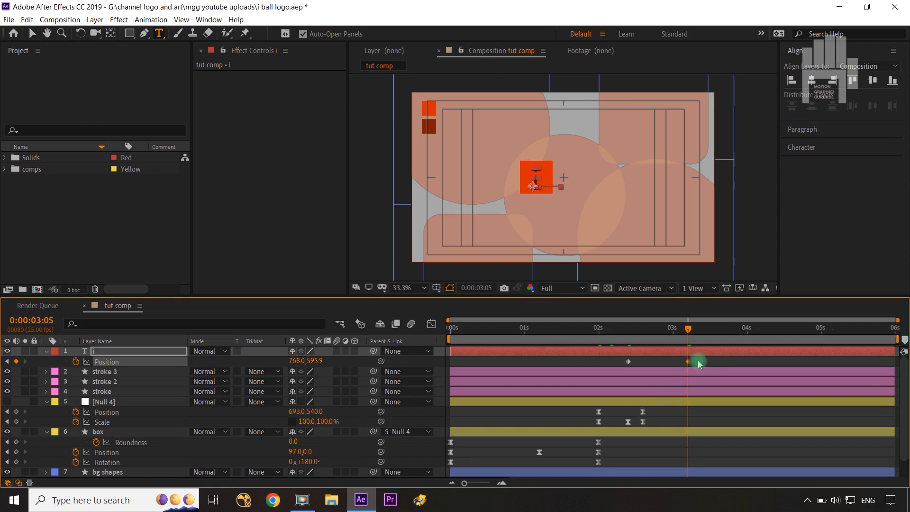
Easy Ease both "i" Position keyframes and reshape the speed graph to peak early and ease out slowly
left_click_drag(698, 361, 622, 369)
key("F9")
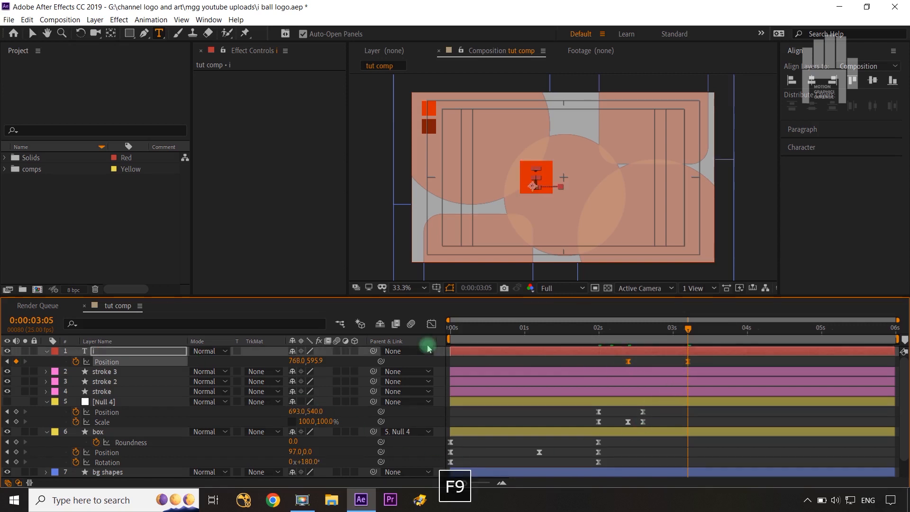
left_click(431, 324)
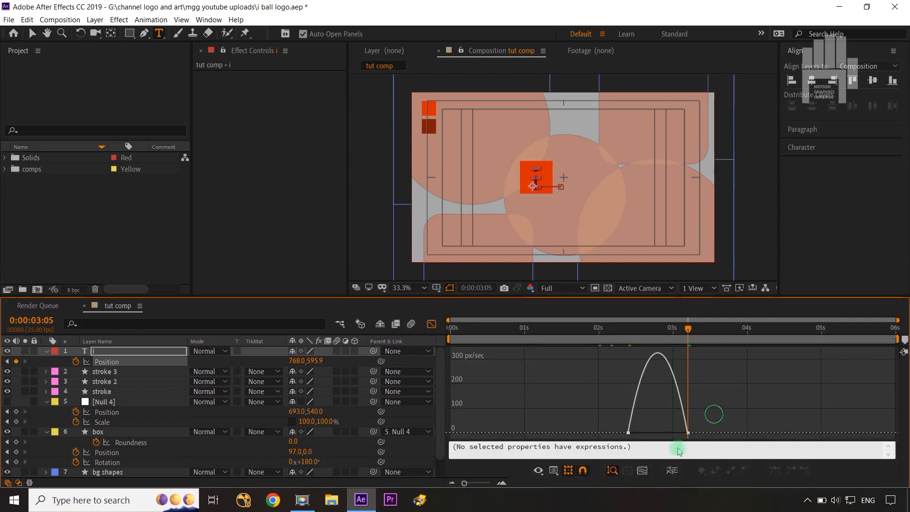
left_click_drag(679, 451, 658, 433)
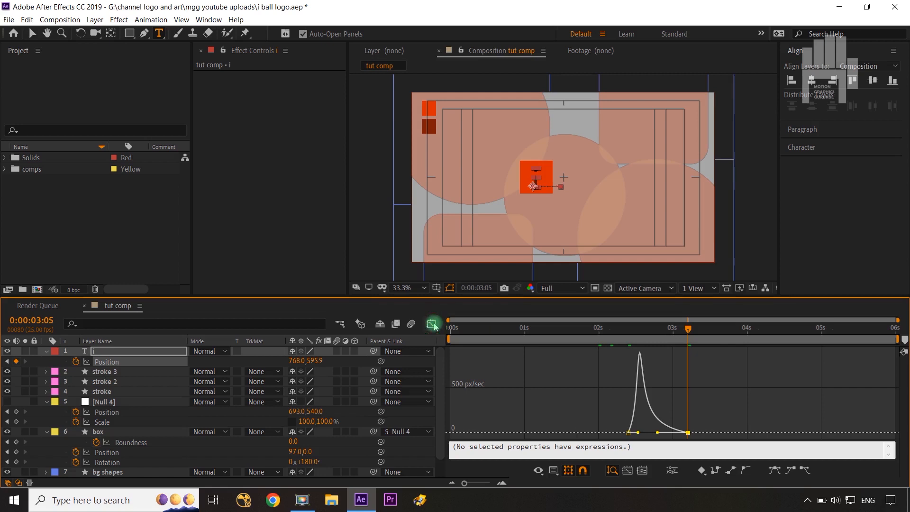
left_click(431, 324)
left_click(581, 362)
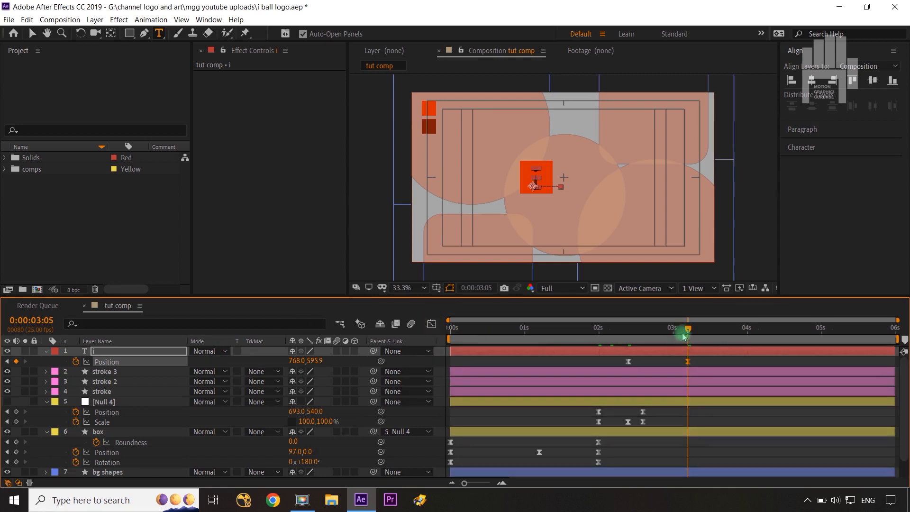
Trim the start of the "i" text layer to 0:02:10
left_click_drag(689, 330, 628, 330)
left_click(244, 354)
left_click(175, 350)
left_click(173, 352)
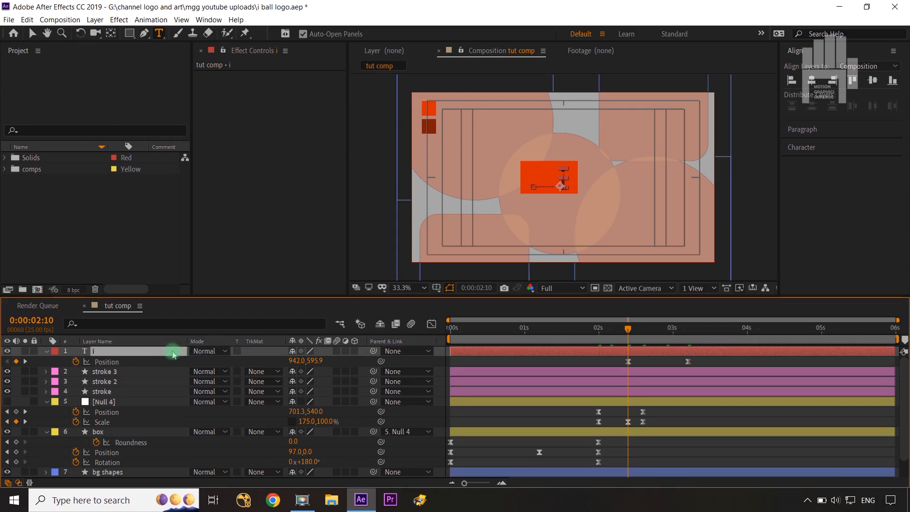
key("alt+bracketleft")
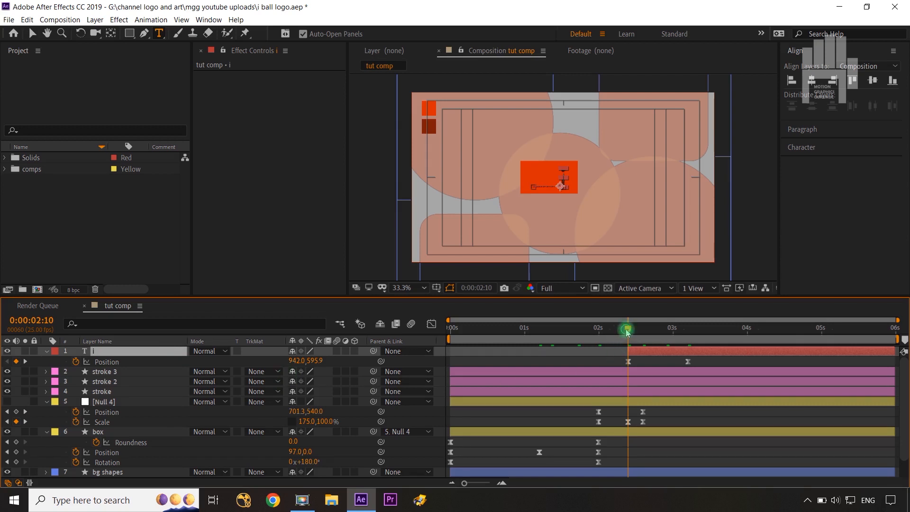
Add a text layer reading "ball" beside the box at 0:03:05 and centre it vertically in the composition
left_click_drag(627, 332, 687, 332)
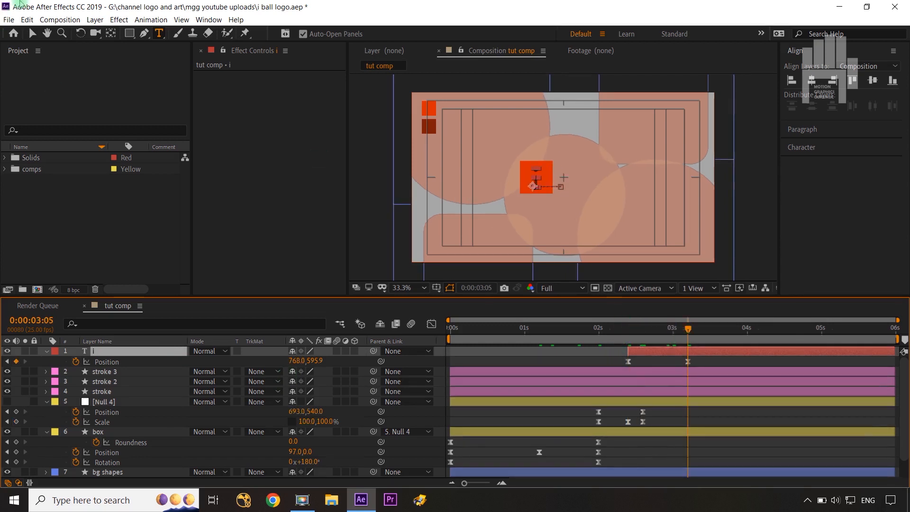
left_click(366, 364)
left_click(569, 177)
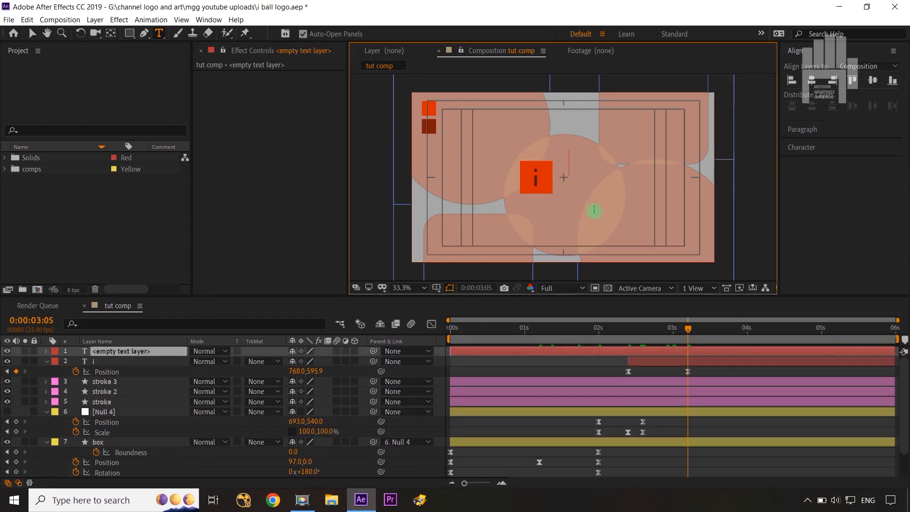
type("ball")
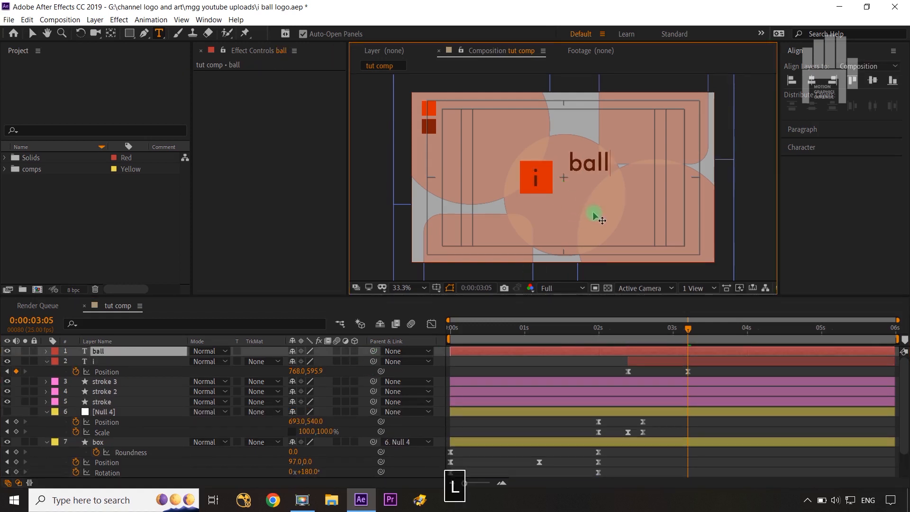
key("ctrl+a")
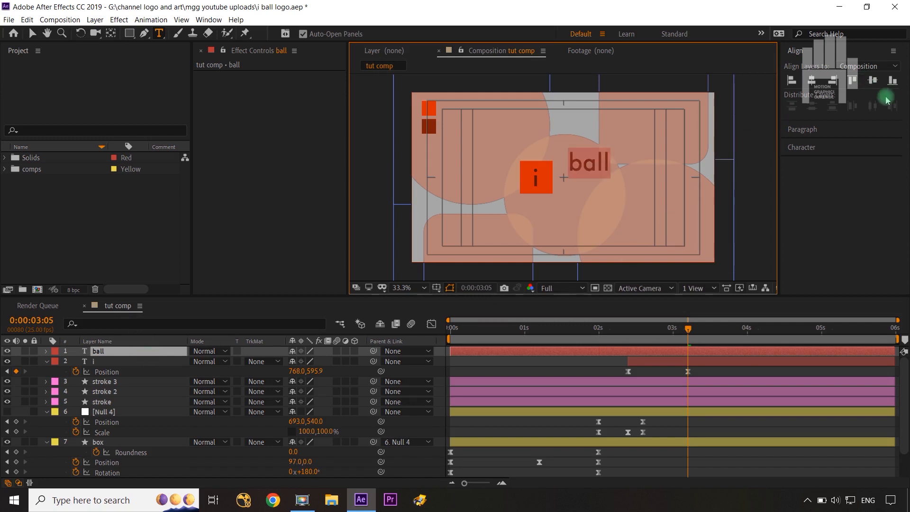
left_click(872, 80)
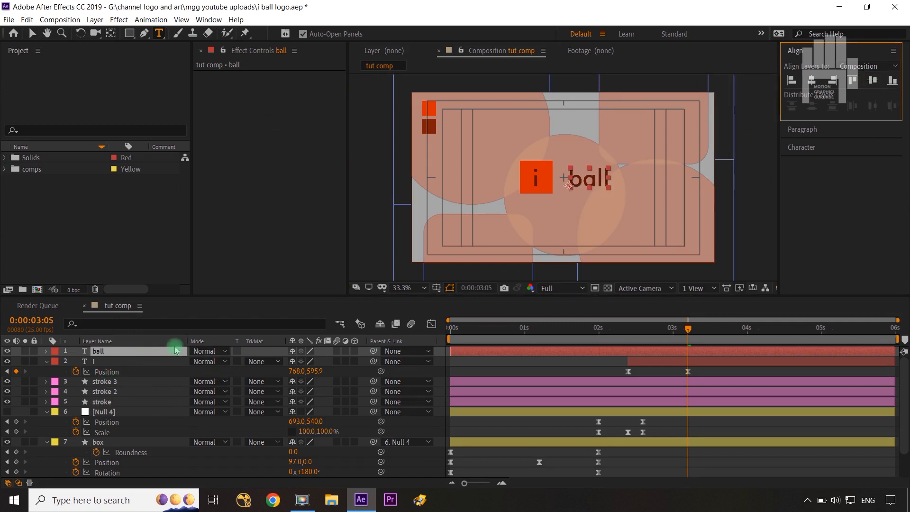
Keyframe the "ball" layer's X position at 927 at 0:03:05 and at 728 at 0:02:10
key("p")
left_click_drag(295, 361, 260, 365)
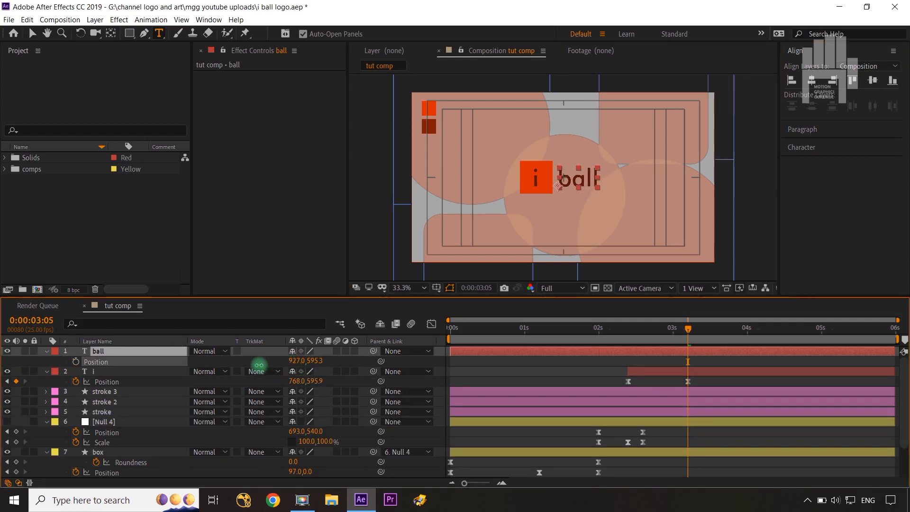
left_click(459, 446)
left_click(76, 362)
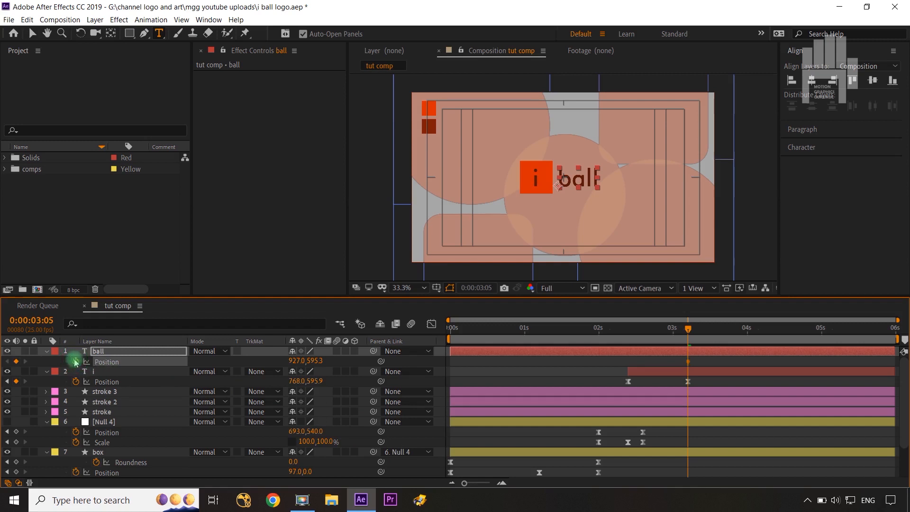
left_click(686, 335)
left_click_drag(686, 333, 628, 330)
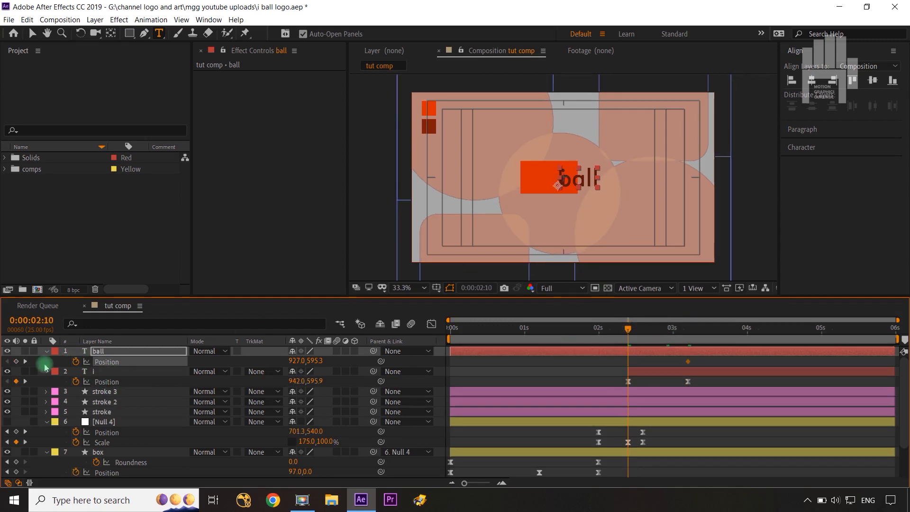
left_click_drag(291, 362, 178, 366)
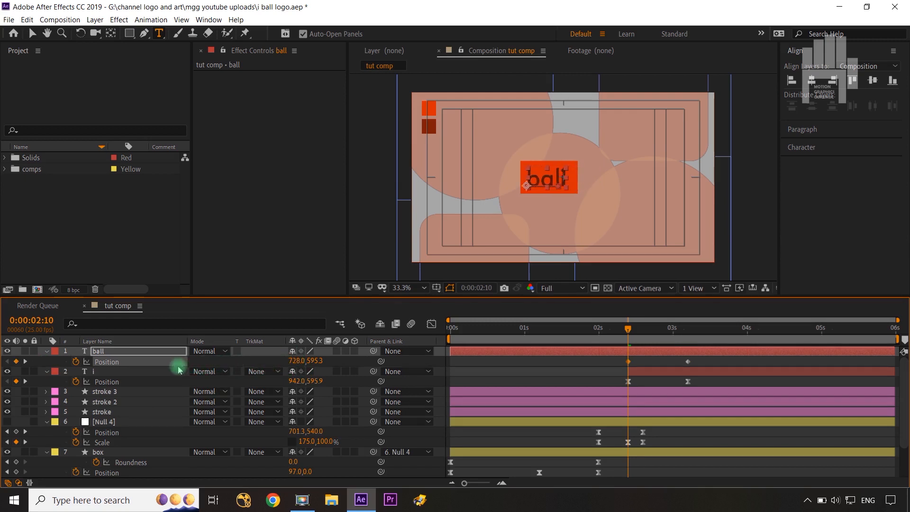
Collapse the "ball" layer and move it directly below the box layer in the stacking order
left_click(45, 353)
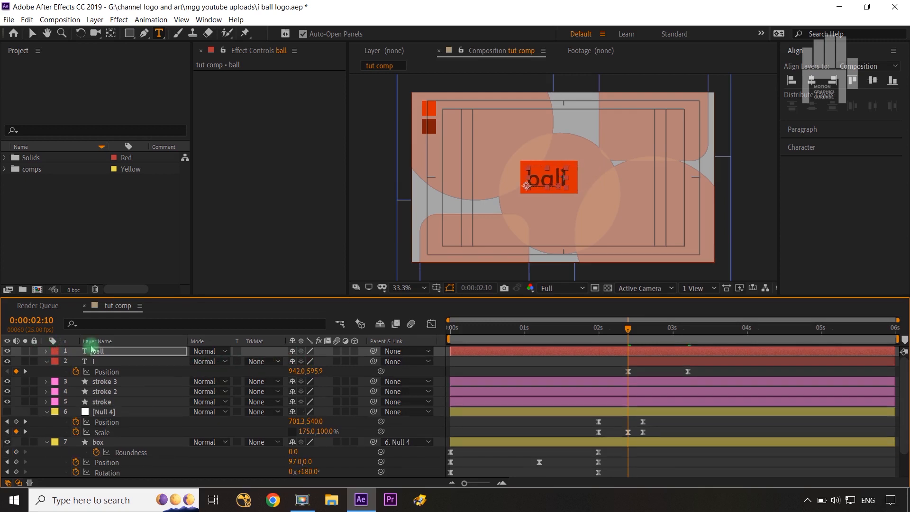
left_click(122, 465)
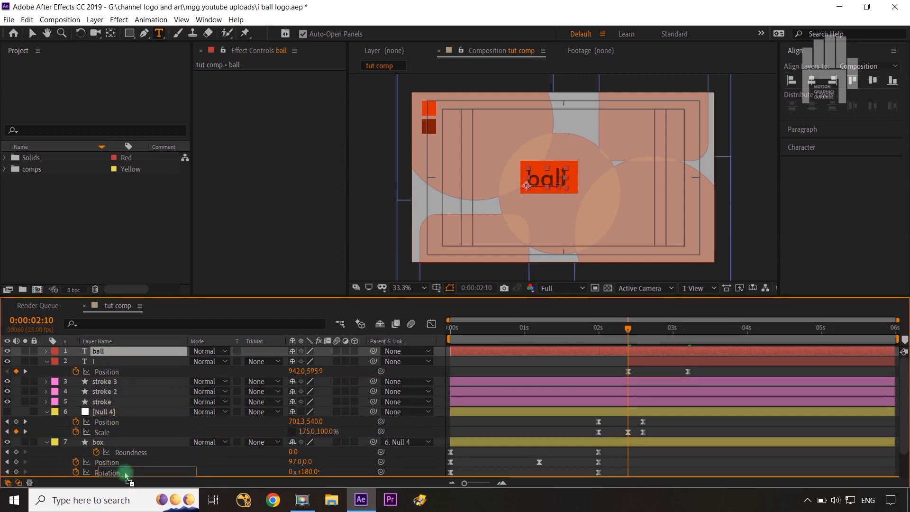
scroll(124, 469, "down", 3)
left_click_drag(130, 450, 129, 446)
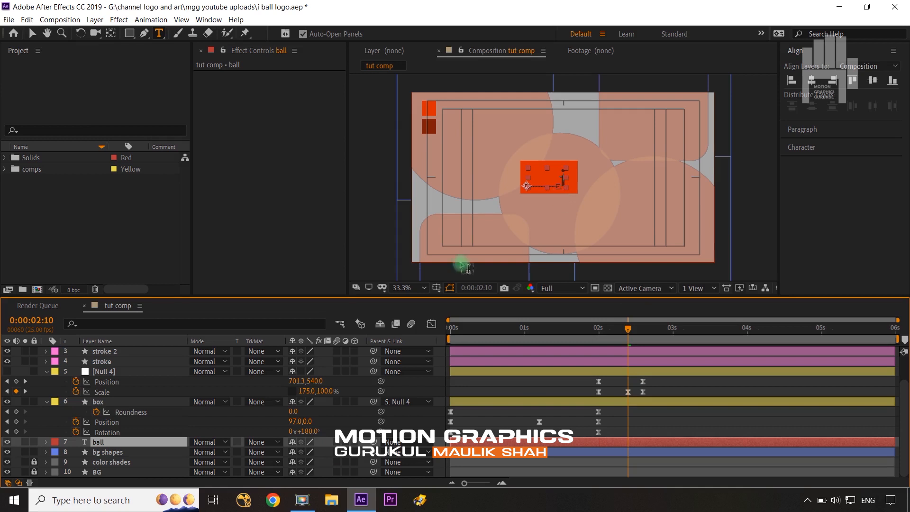
Easy Ease the "ball" layer's two Position keyframes and reshape the speed graph for a long, slow ease-out
key("u")
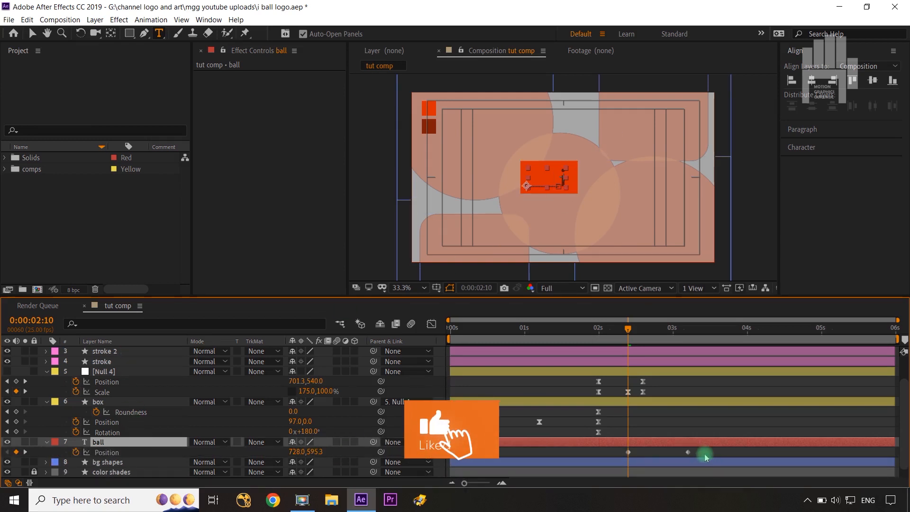
left_click_drag(706, 457, 626, 456)
key("F9")
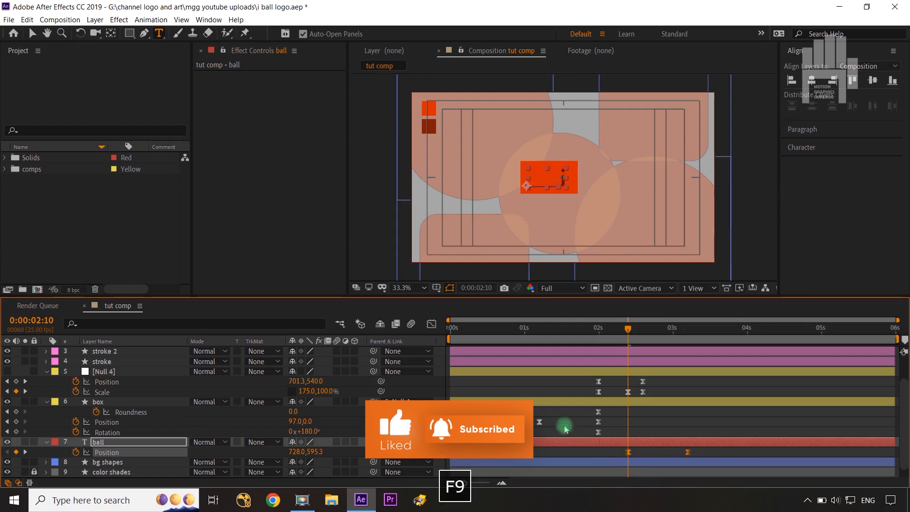
left_click(431, 323)
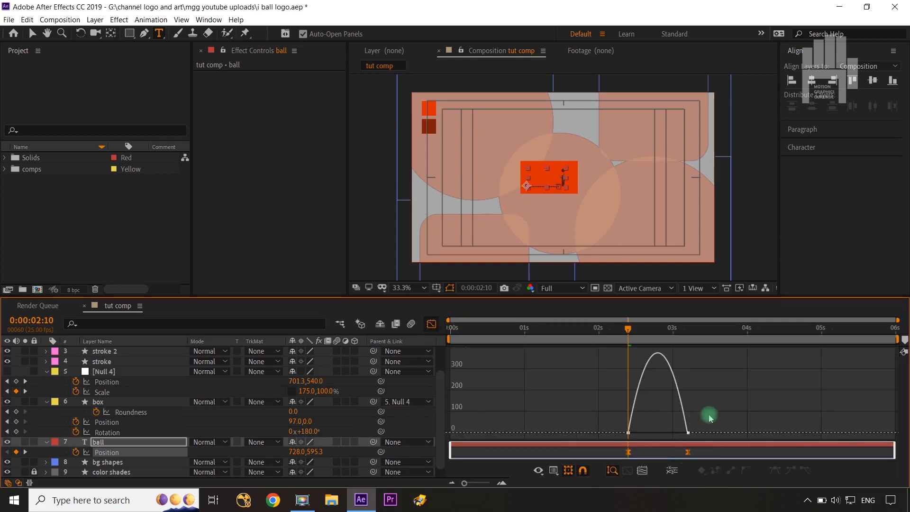
left_click_drag(707, 416, 639, 463)
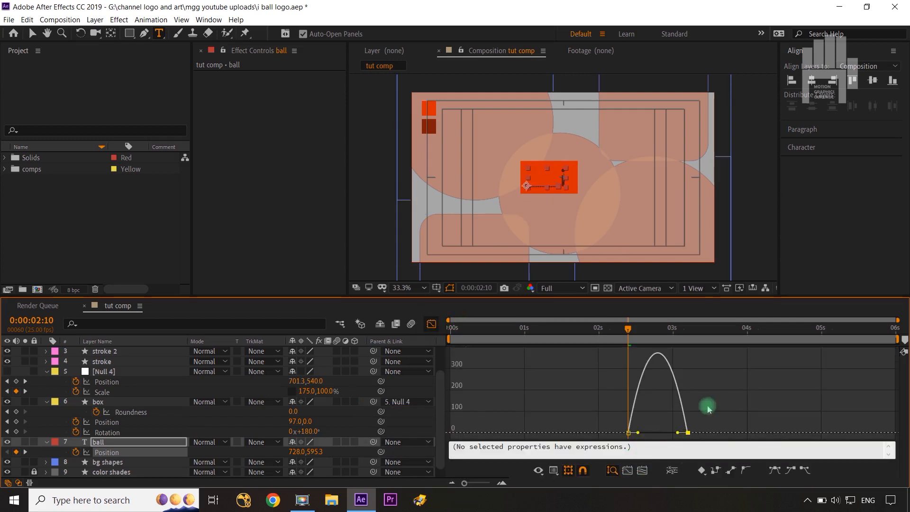
left_click_drag(679, 433, 658, 433)
left_click(431, 324)
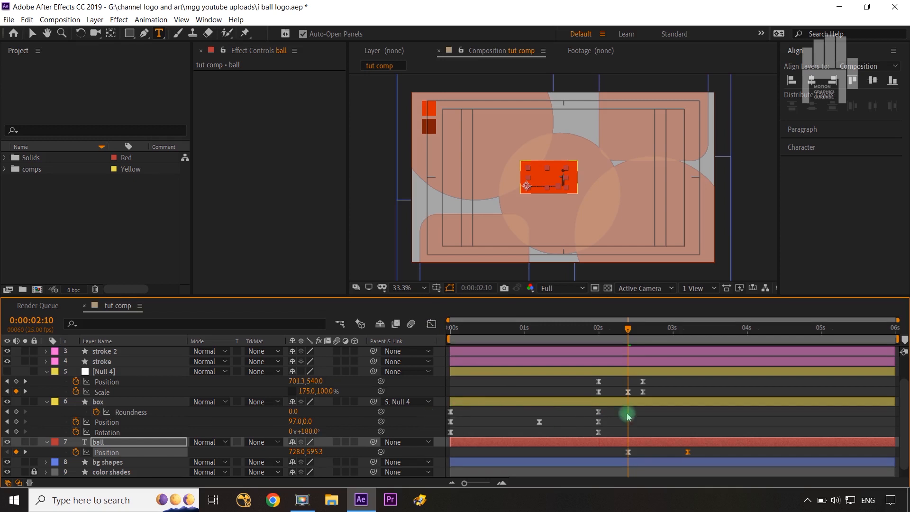
Trim the start of the "ball" layer to 0:02:10 and collapse the null and box layers
left_click(161, 446)
key("alt+bracketleft")
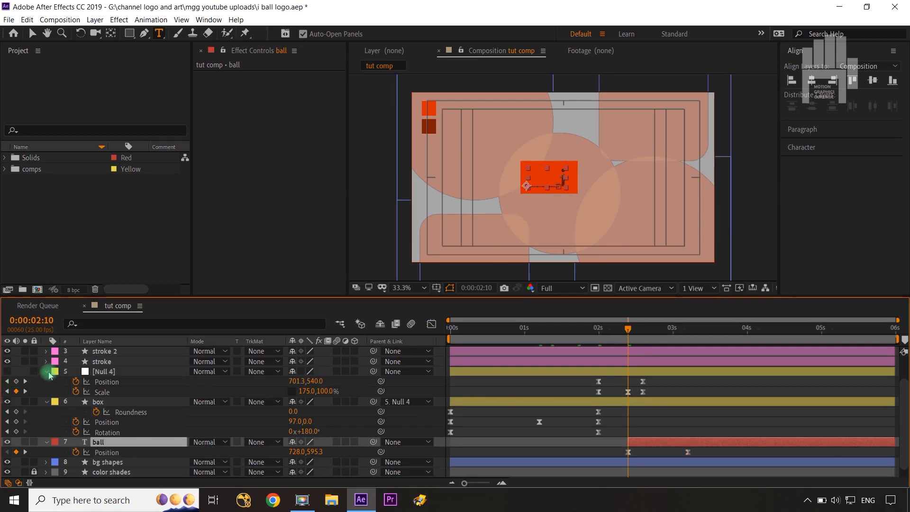
left_click(46, 372)
left_click(46, 391)
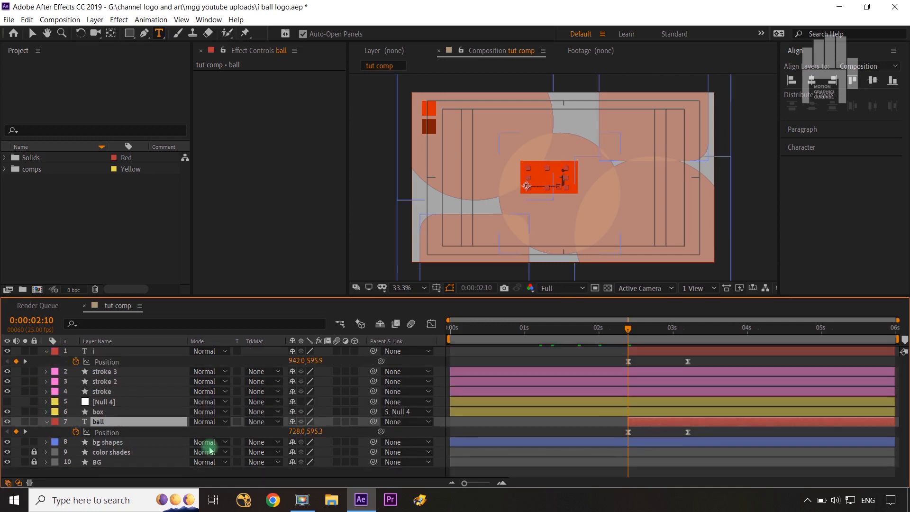
left_click(630, 327)
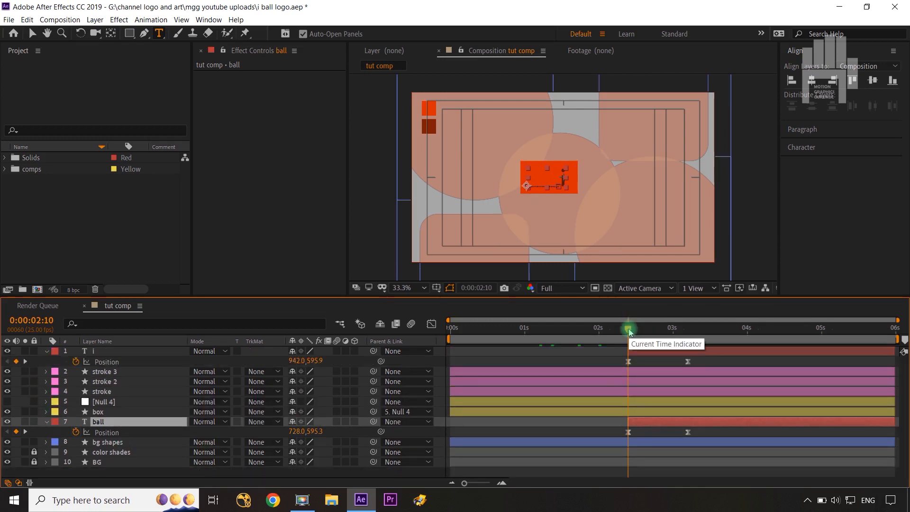